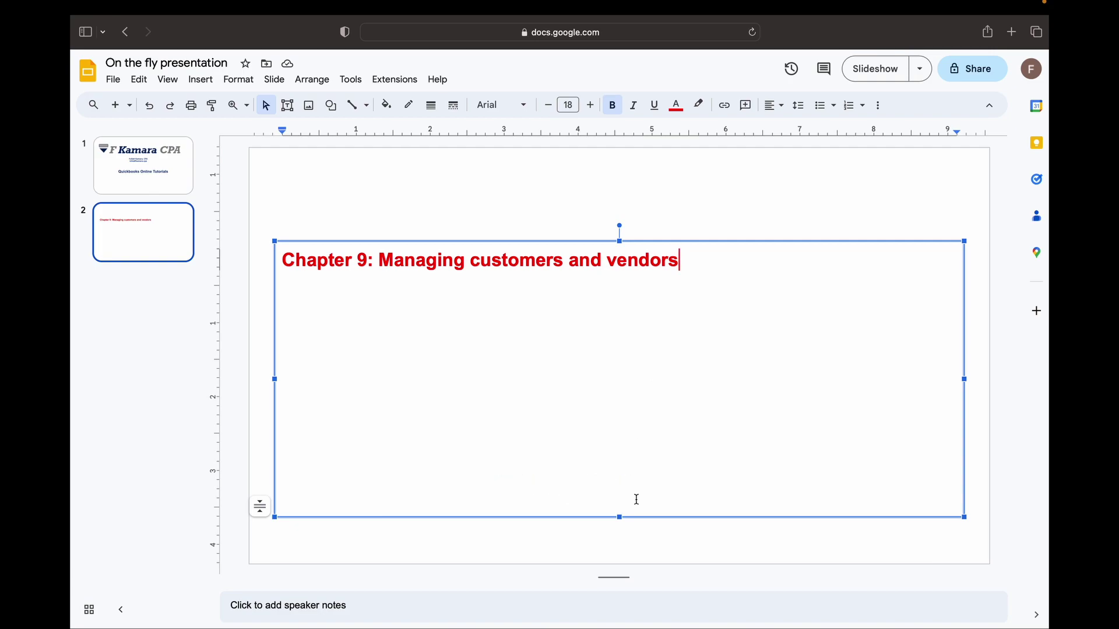
# Step: Switch to QuickBooks Online in Chrome and open the customer list in the Sales area
pyautogui.moveTo(659, 626)
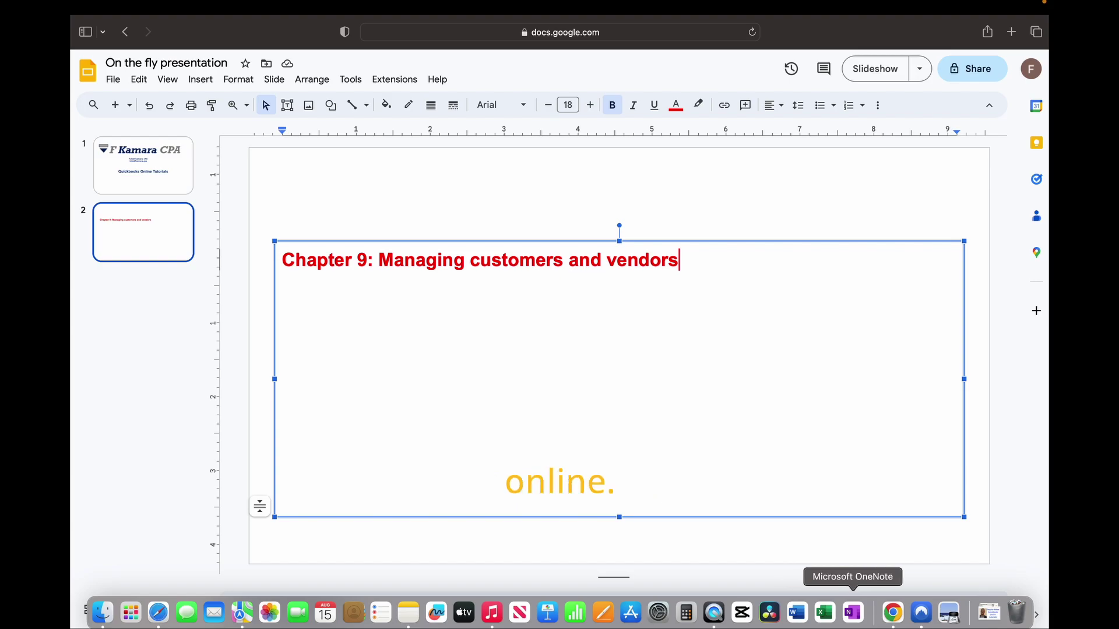
pyautogui.click(897, 621)
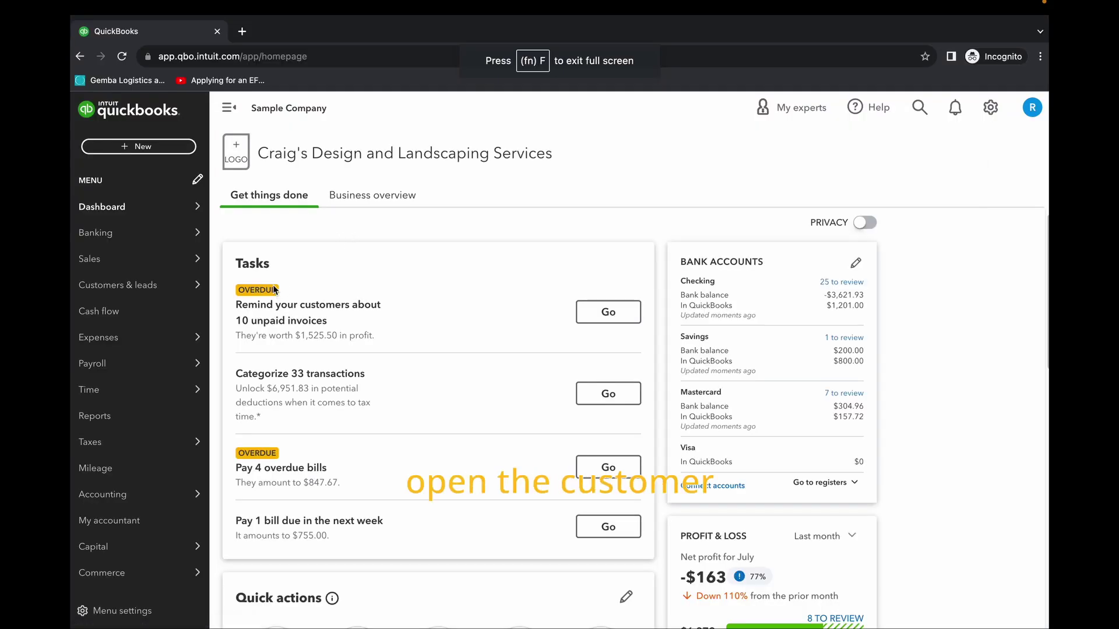
pyautogui.moveTo(112, 260)
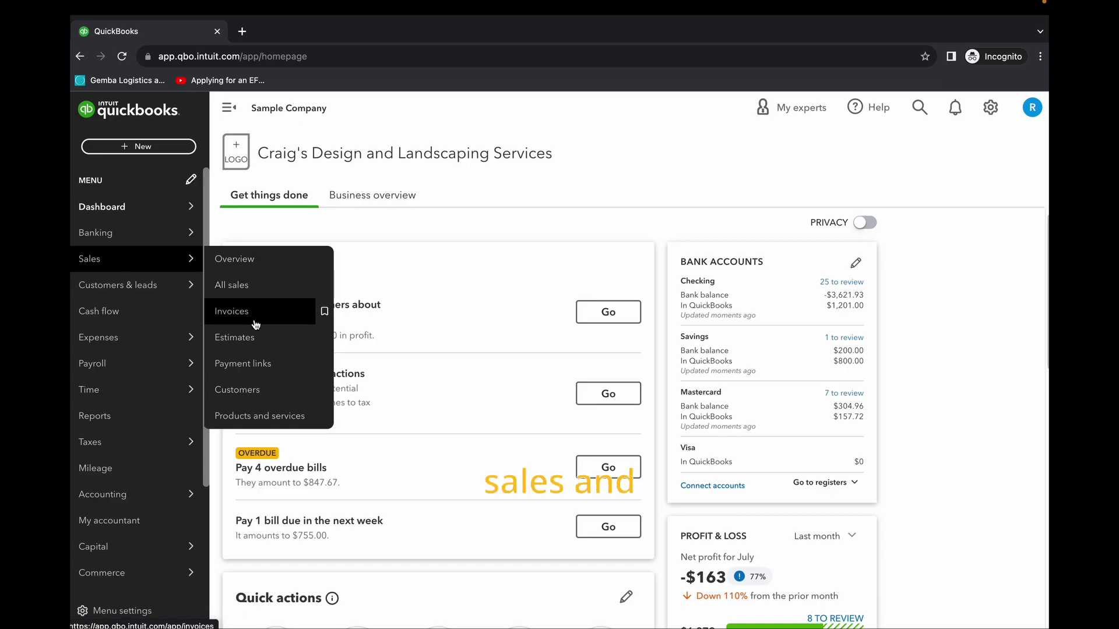
pyautogui.click(247, 390)
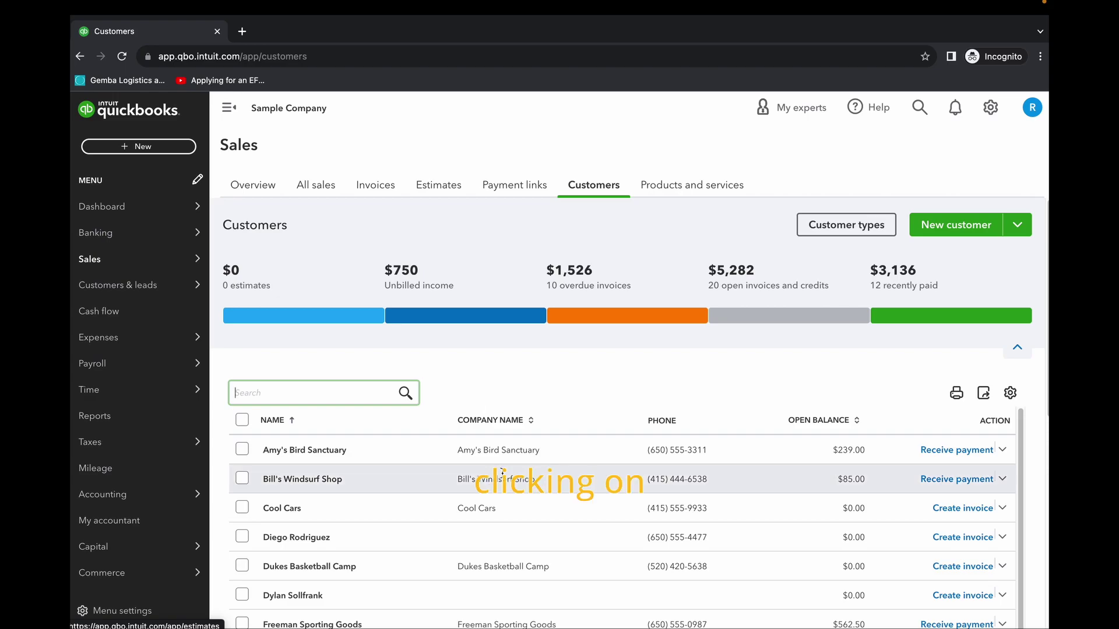
# Step: Review the Amy's Bird Sanctuary customer record, dismissing its transaction tip, and return to the customer list
pyautogui.scroll(-1, 349, 481)
pyautogui.scroll(1, 338, 485)
pyautogui.click(304, 450)
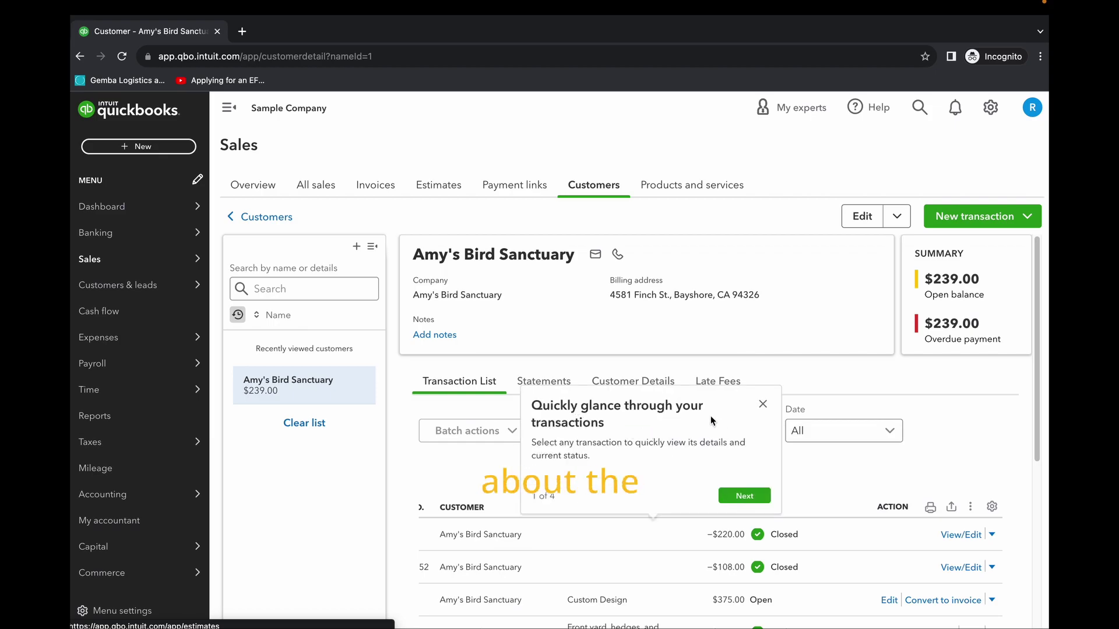
pyautogui.click(763, 404)
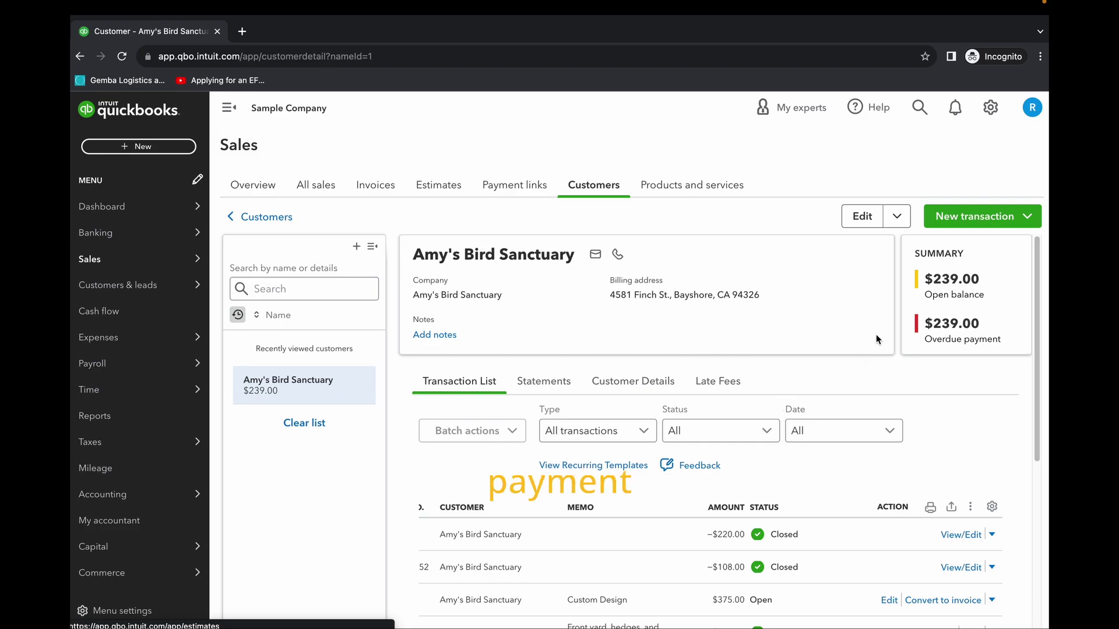
pyautogui.click(231, 217)
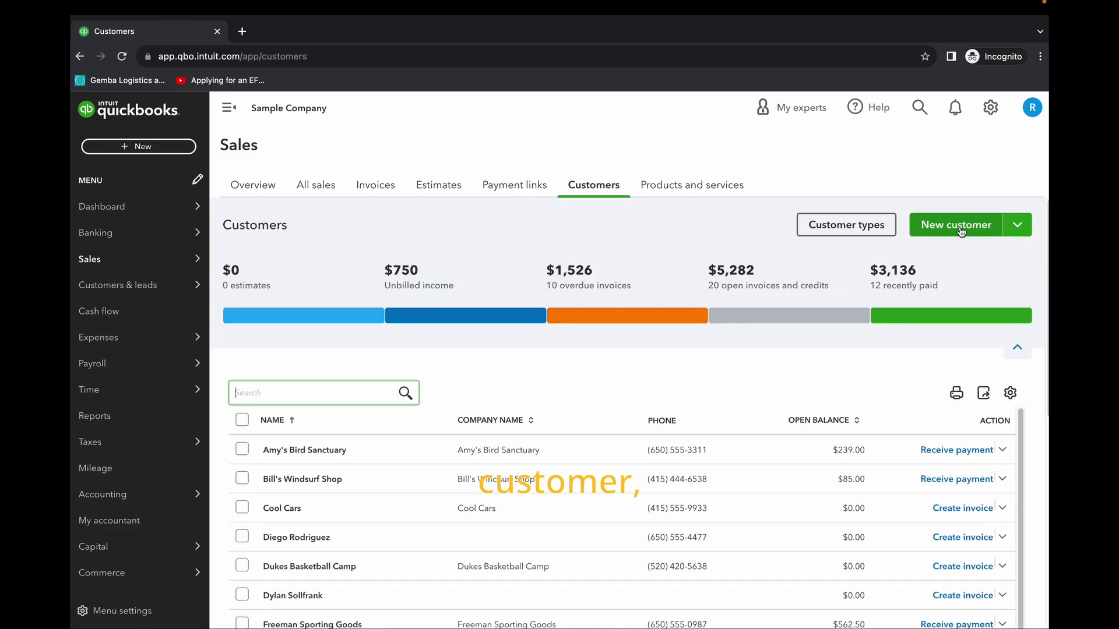
# Step: Start a new customer and enter the company name, customer display name and phone number
pyautogui.click(961, 231)
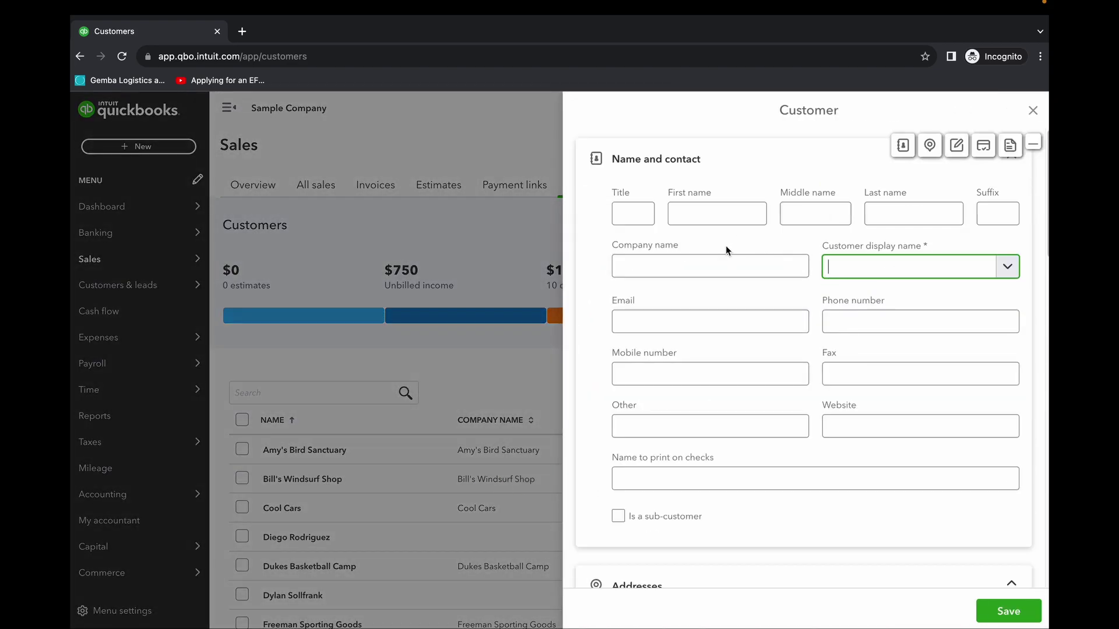
pyautogui.click(703, 263)
pyautogui.click(724, 247)
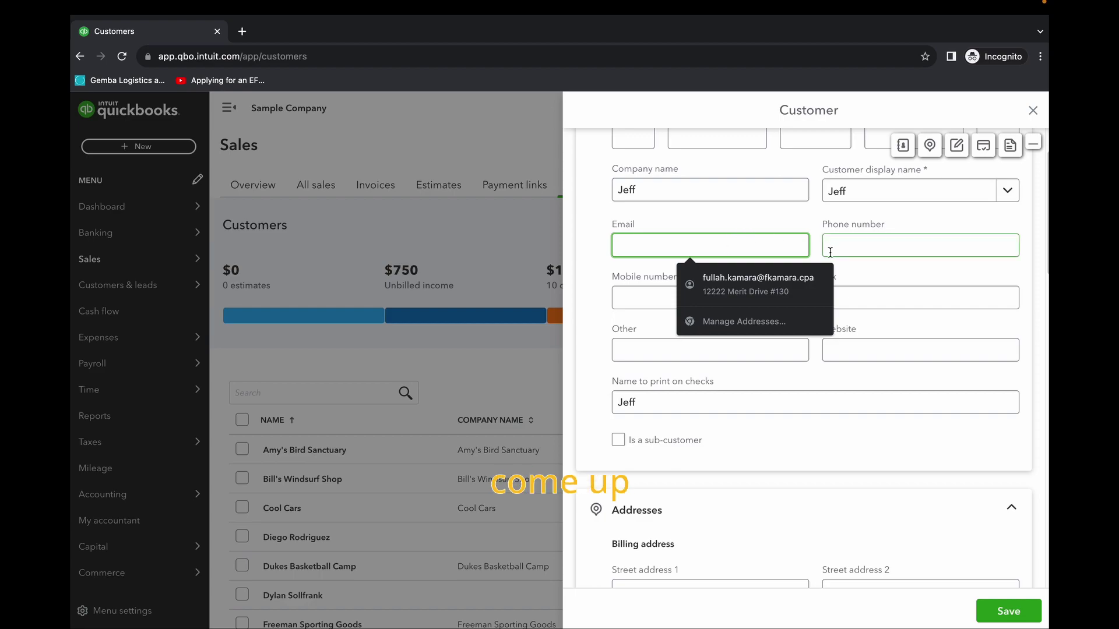
pyautogui.press('Tab')
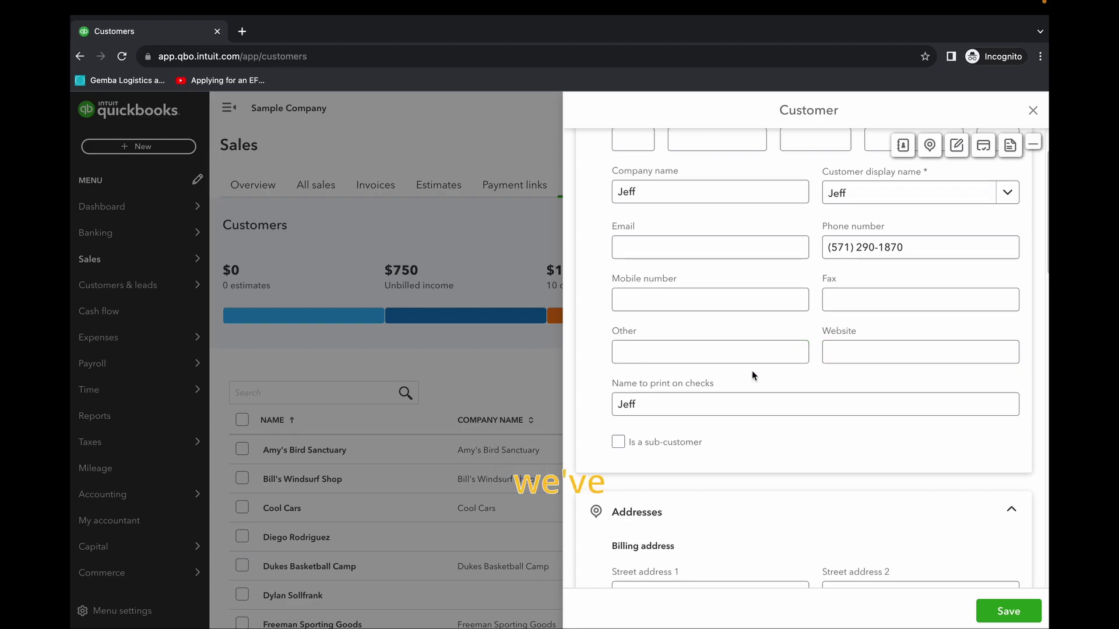
pyautogui.scroll(-2, 752, 371)
pyautogui.scroll(4, 752, 370)
# Step: Fill in the new customer's billing address from the browser's saved address
pyautogui.scroll(-5, 753, 372)
pyautogui.click(693, 378)
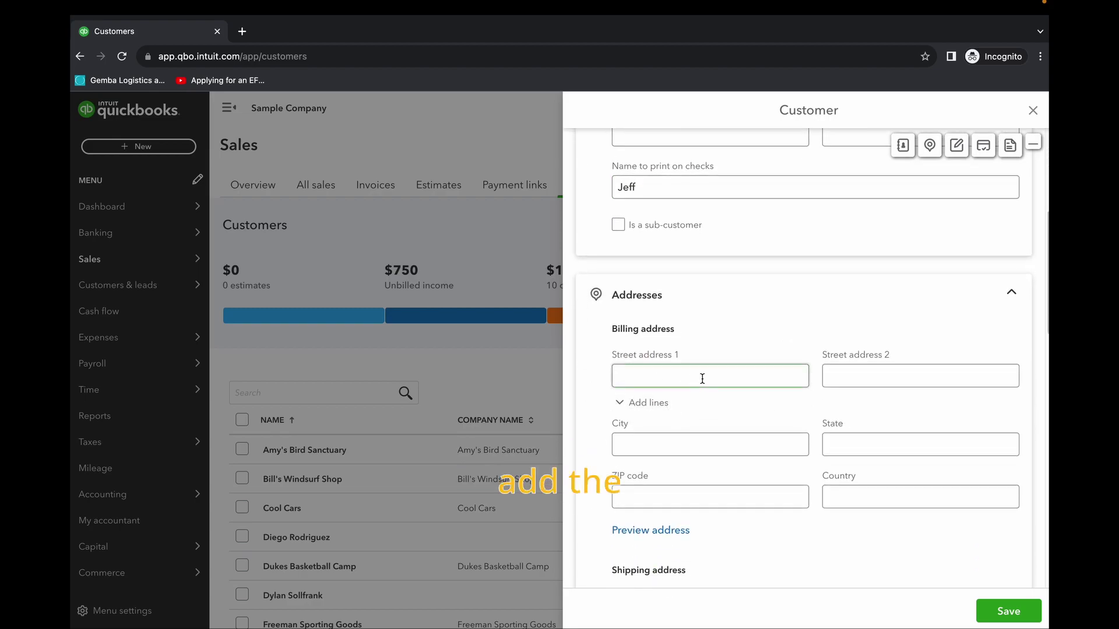
pyautogui.scroll(-1, 728, 383)
pyautogui.click(692, 321)
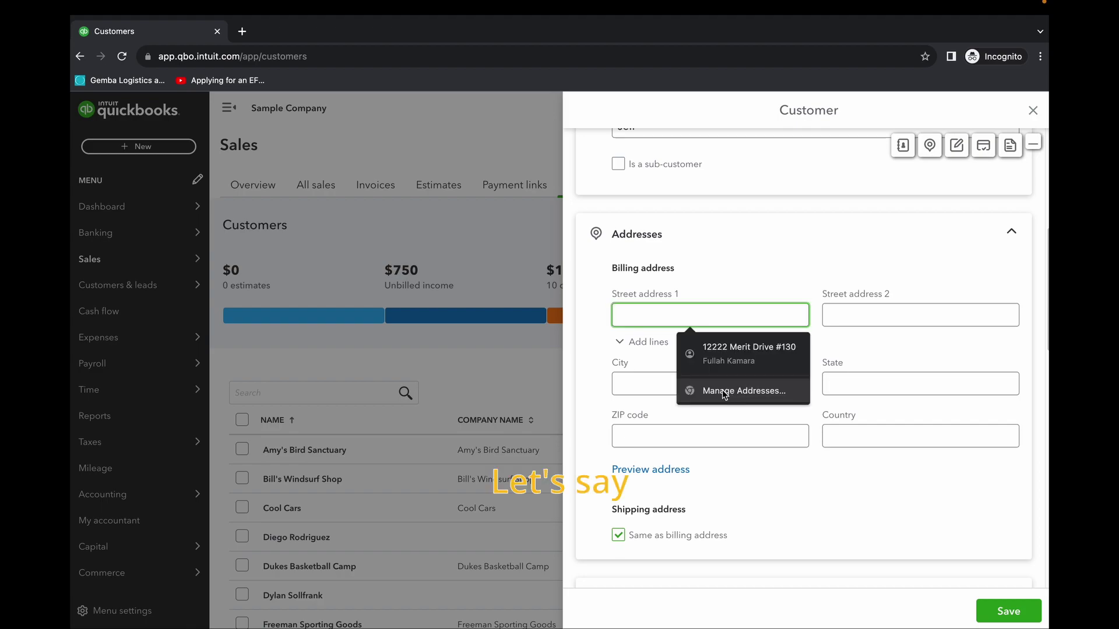
pyautogui.click(749, 352)
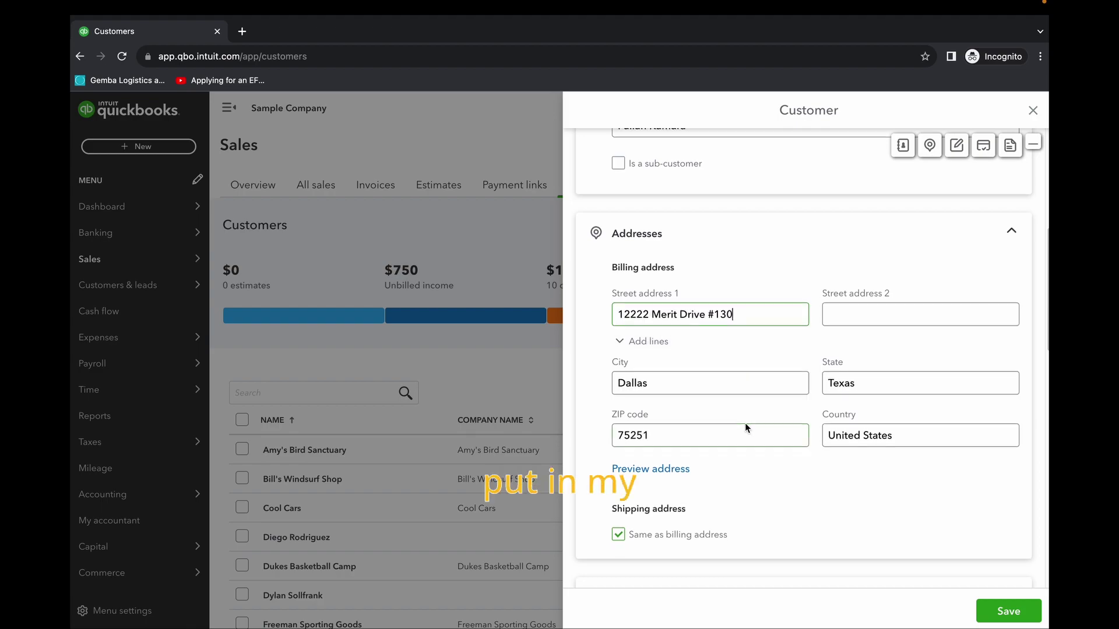
# Step: Save the new customer, leaving the payment and additional info settings at their defaults
pyautogui.scroll(-1, 744, 428)
pyautogui.scroll(-6, 753, 425)
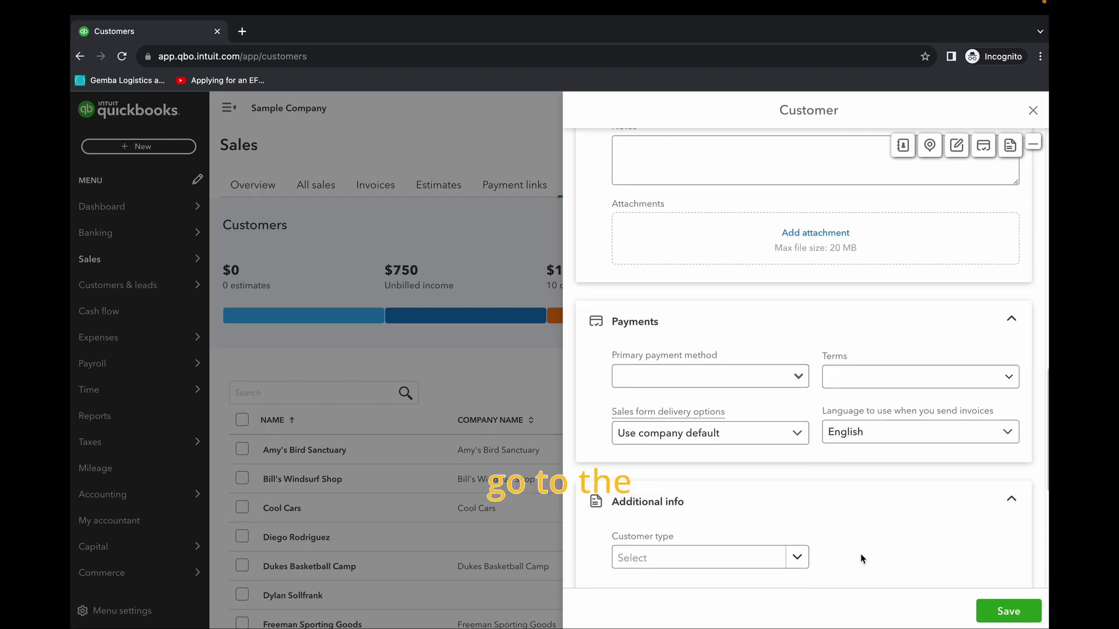
pyautogui.scroll(-3, 874, 542)
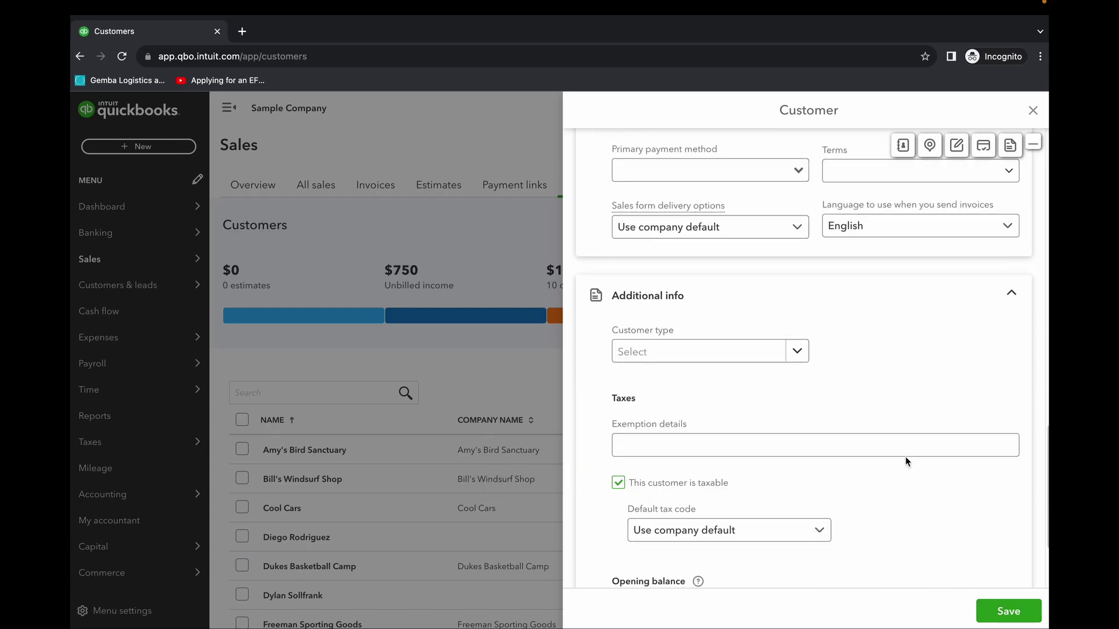
pyautogui.click(1007, 619)
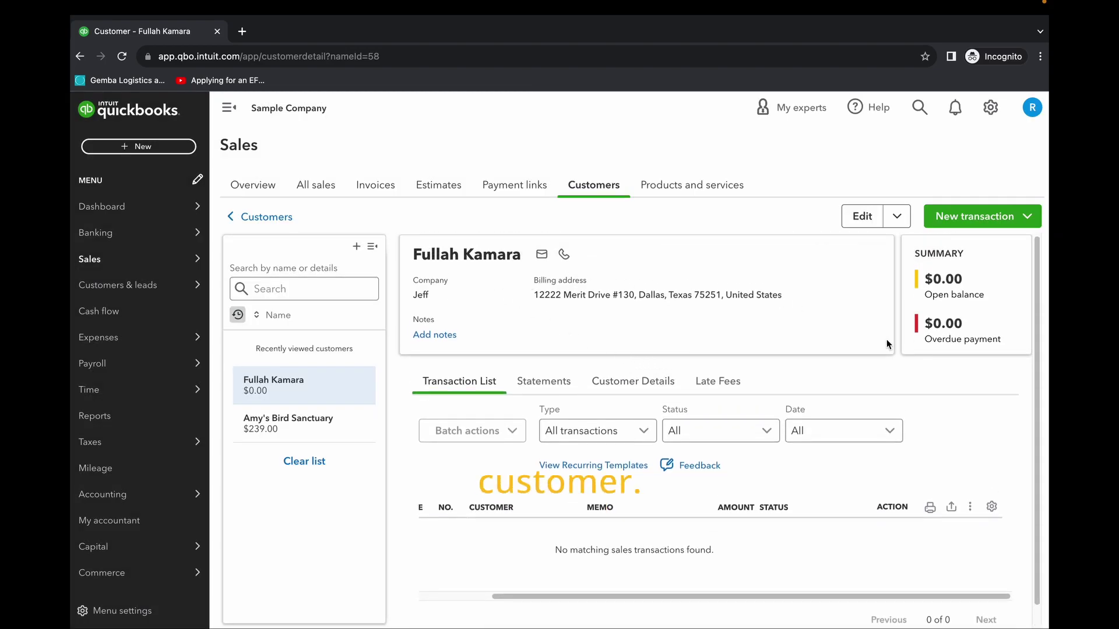
pyautogui.scroll(-1, 712, 341)
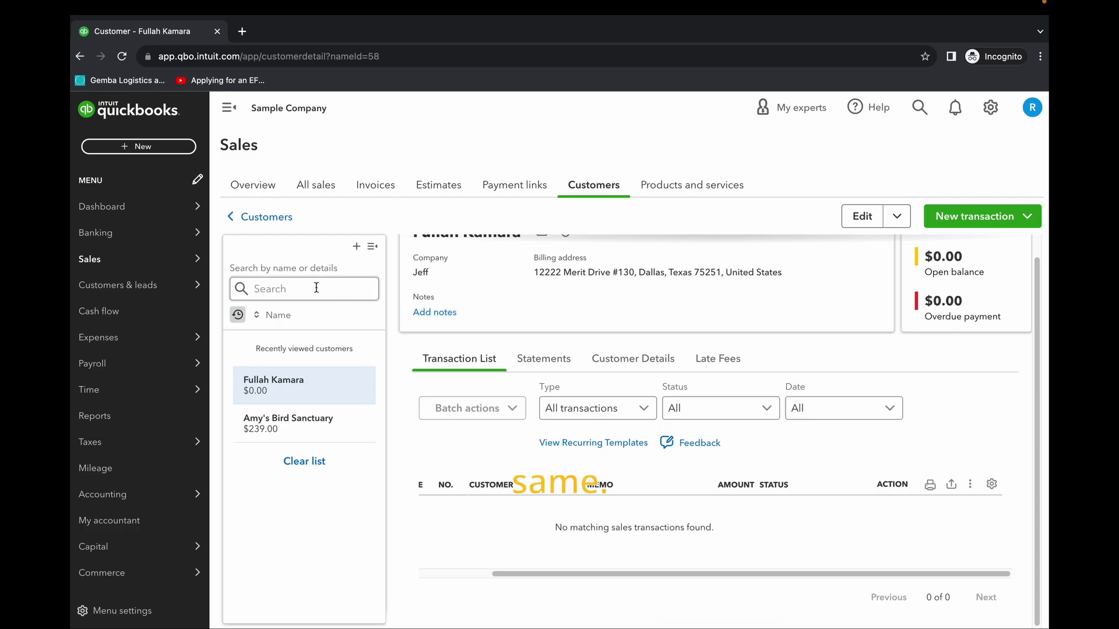
# Step: Open the vendor list in the Expenses area
pyautogui.moveTo(134, 496)
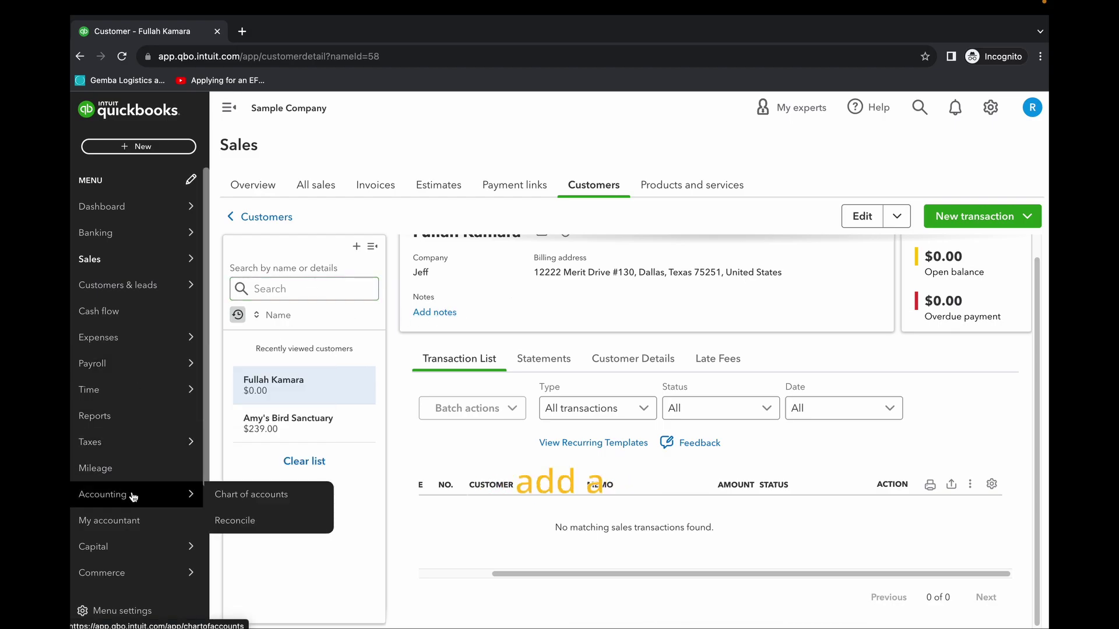
pyautogui.scroll(-2, 133, 496)
pyautogui.moveTo(140, 331)
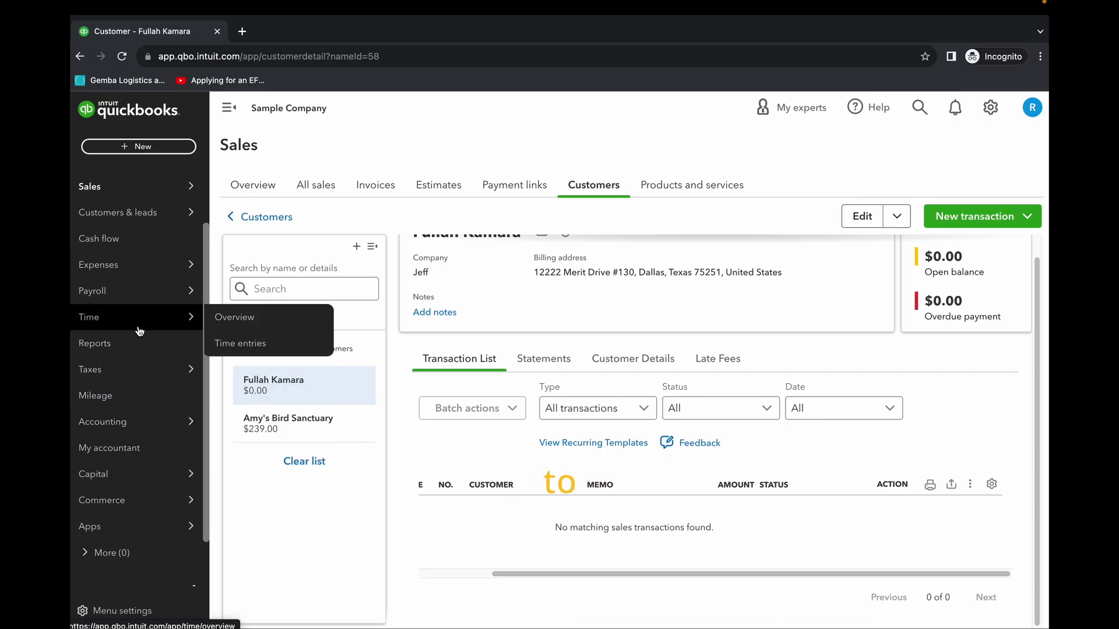
pyautogui.click(211, 266)
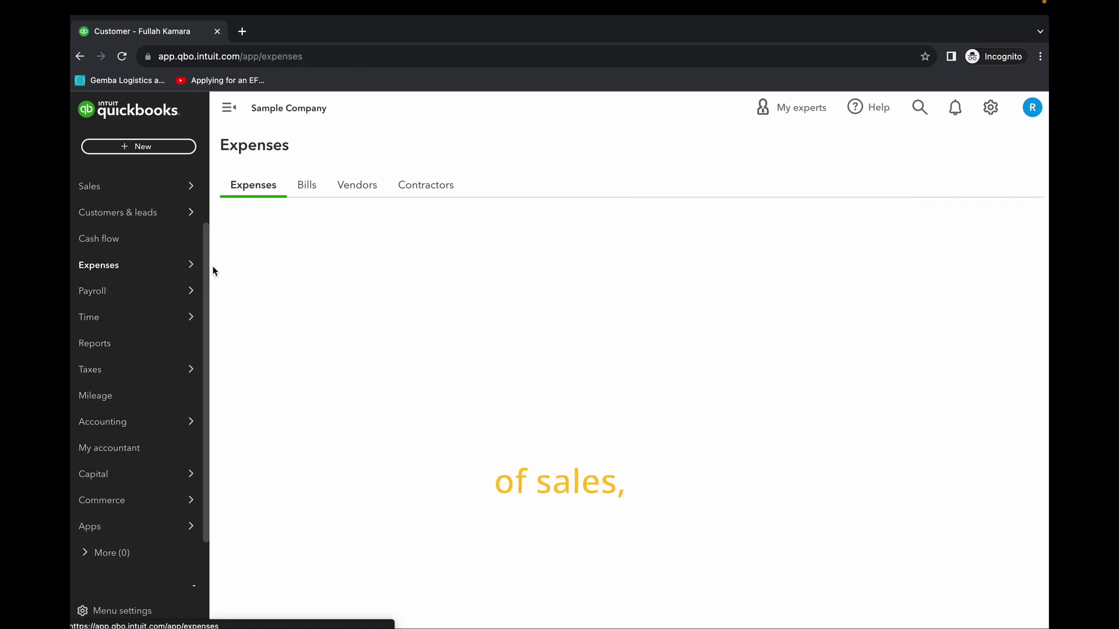
pyautogui.click(357, 185)
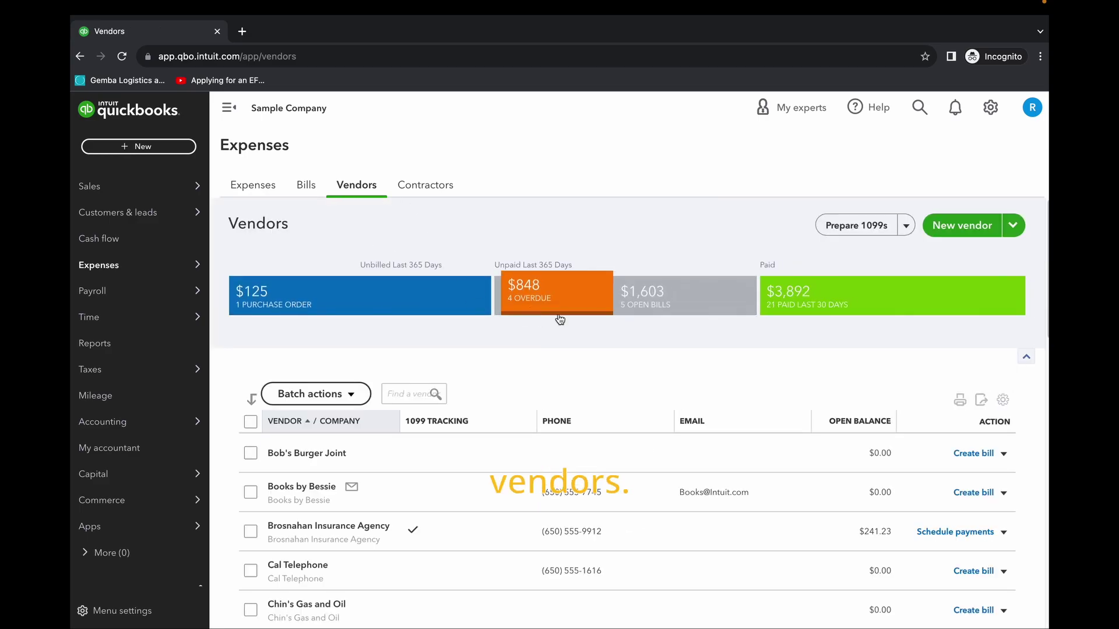
# Step: Start a new vendor and fill in its company, contact and address details from the browser's saved company entry
pyautogui.click(955, 225)
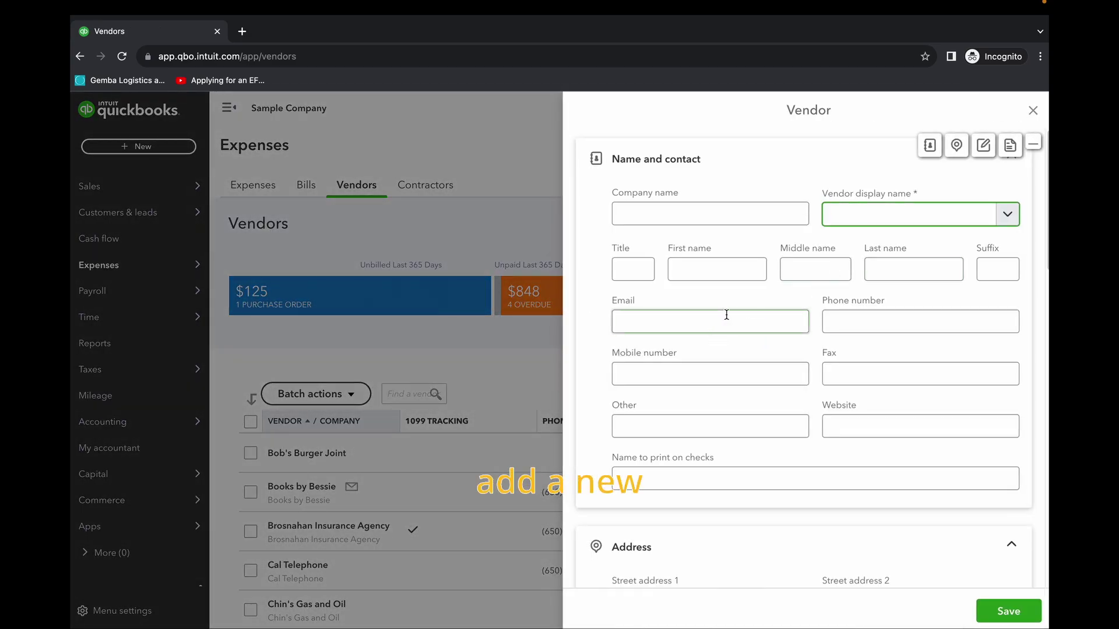
pyautogui.scroll(-10, 888, 347)
pyautogui.scroll(-5, 829, 337)
pyautogui.scroll(15, 830, 338)
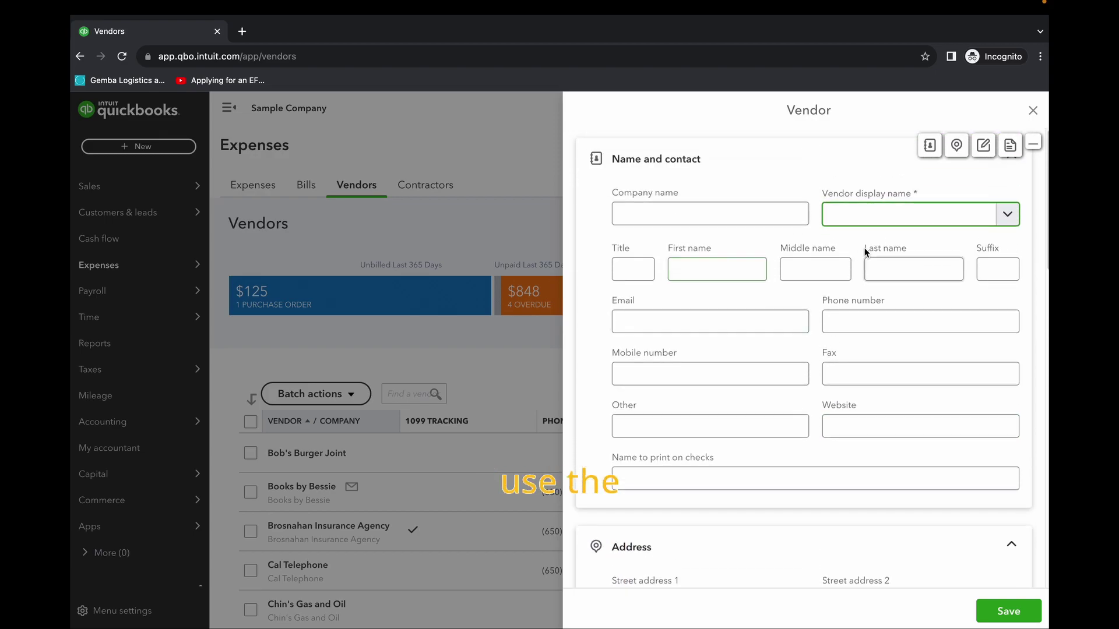
pyautogui.click(680, 218)
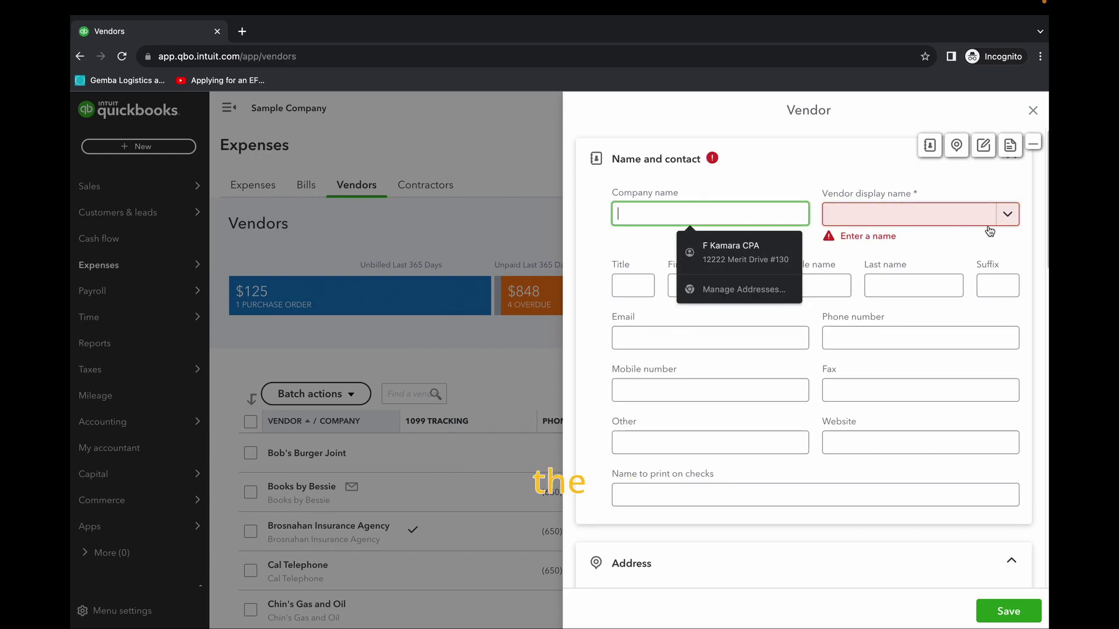
pyautogui.click(955, 220)
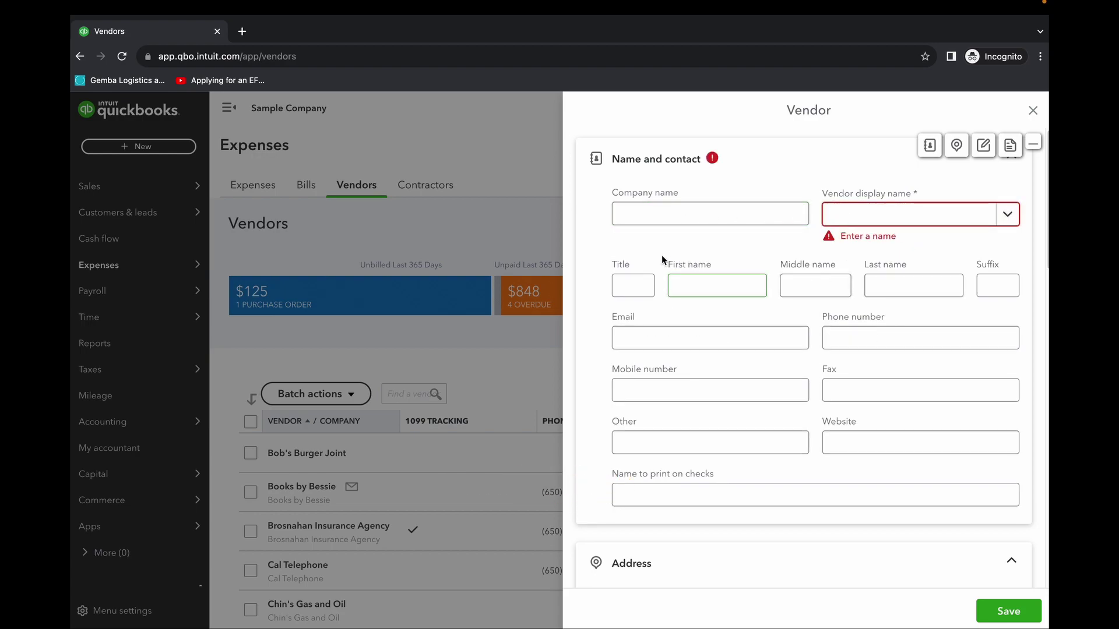
pyautogui.click(694, 210)
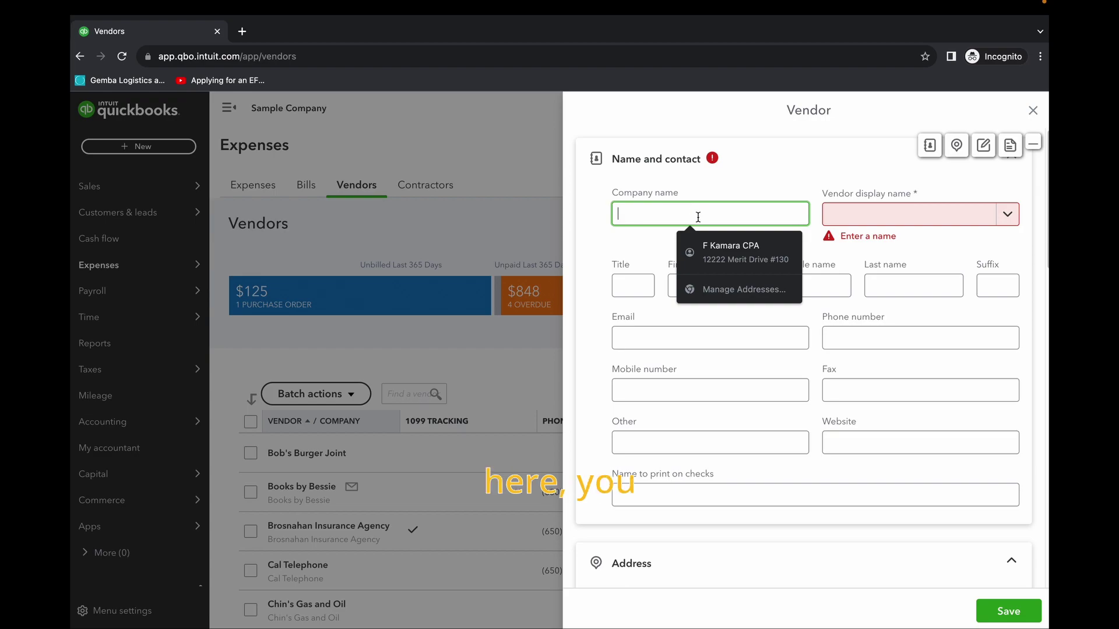
pyautogui.click(735, 252)
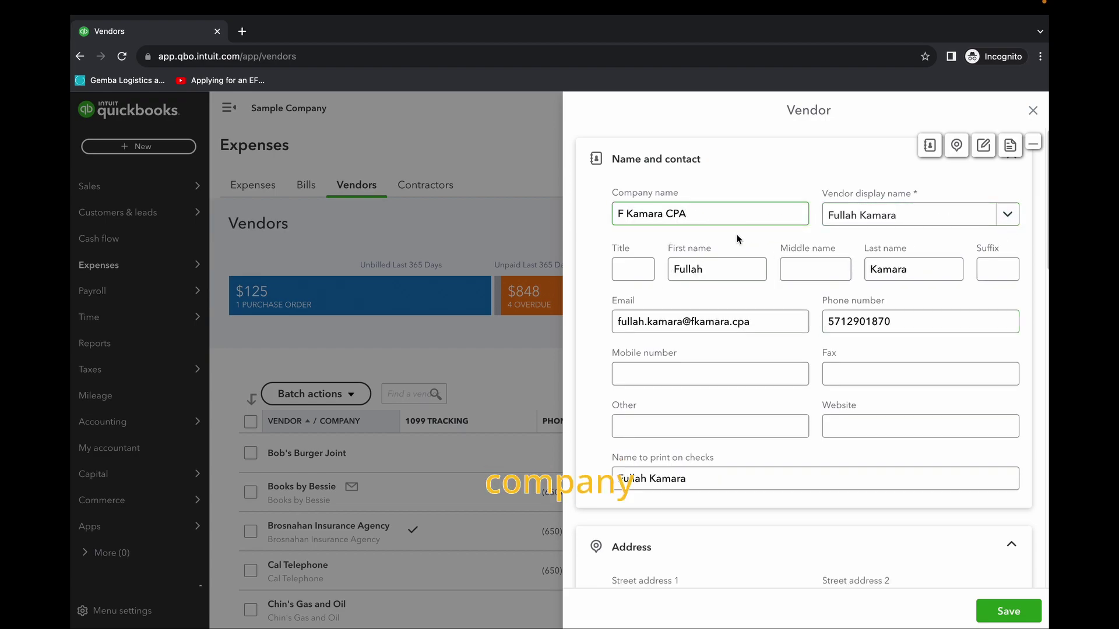
# Step: Review the vendor form's Name and contact, Address, Notes and attachments, and Additional info sections, and hide the section navigation
pyautogui.scroll(-1, 796, 328)
pyautogui.scroll(-5, 795, 328)
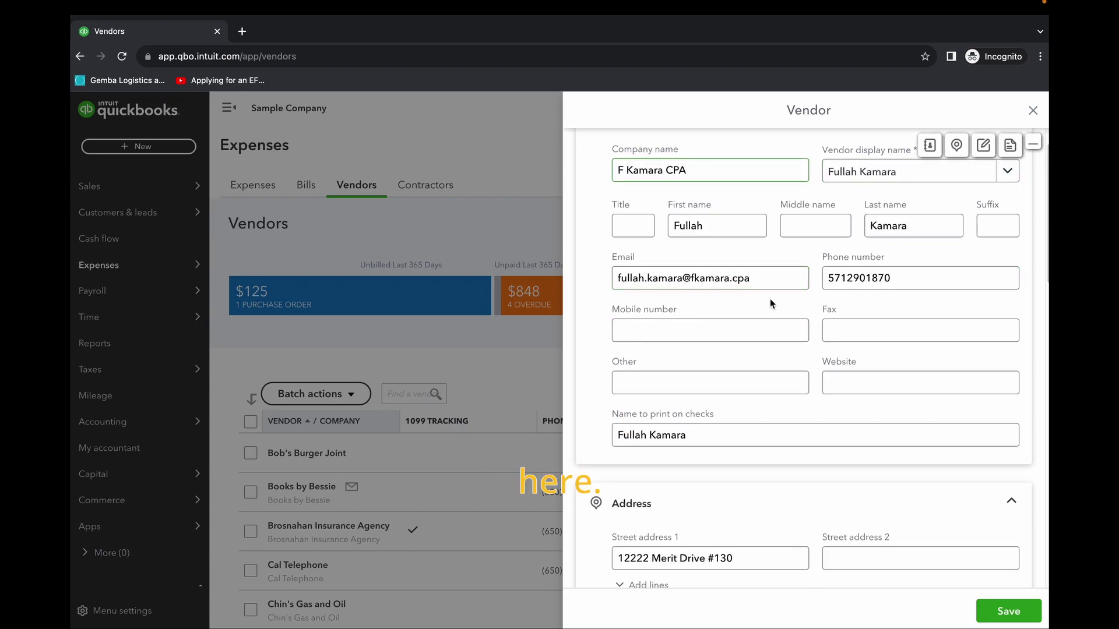
pyautogui.scroll(-6, 777, 380)
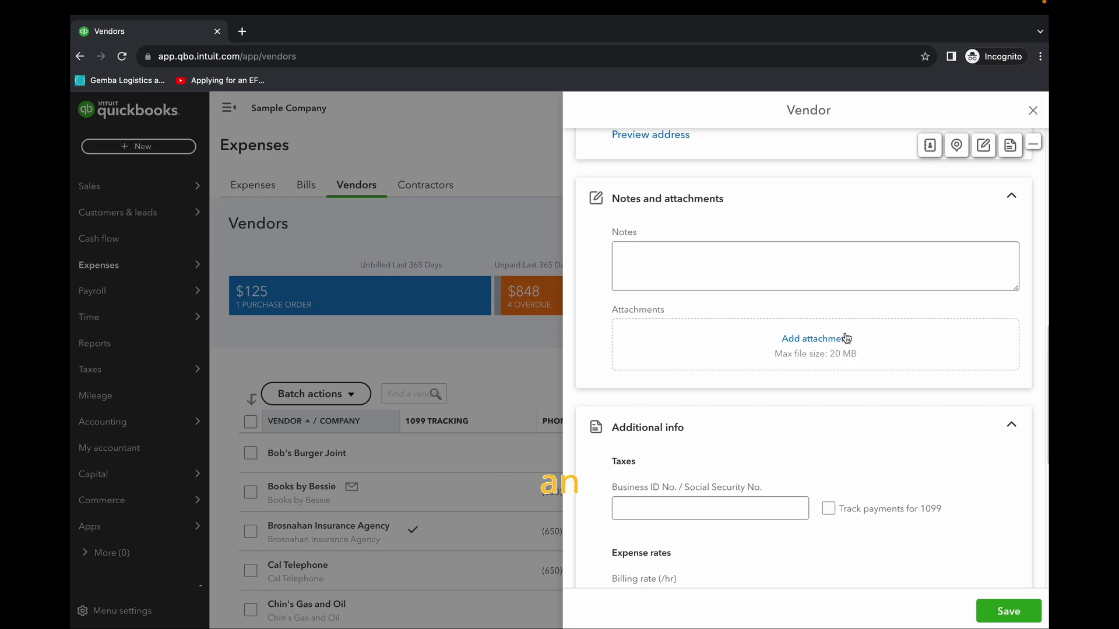
pyautogui.scroll(7, 918, 192)
pyautogui.scroll(3, 915, 210)
pyautogui.click(930, 145)
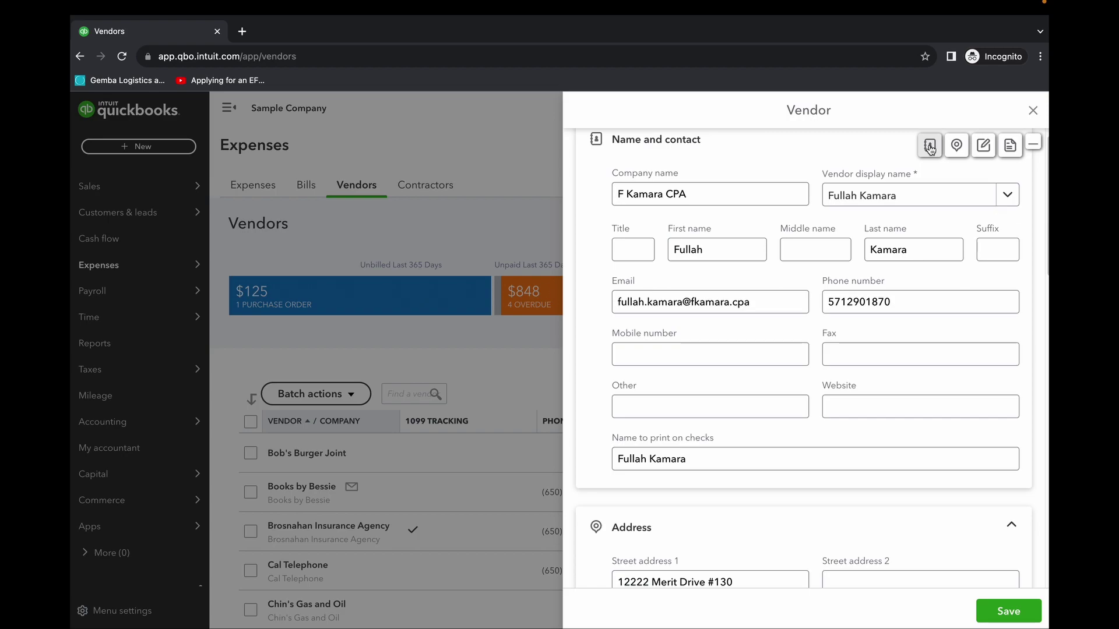
pyautogui.click(956, 146)
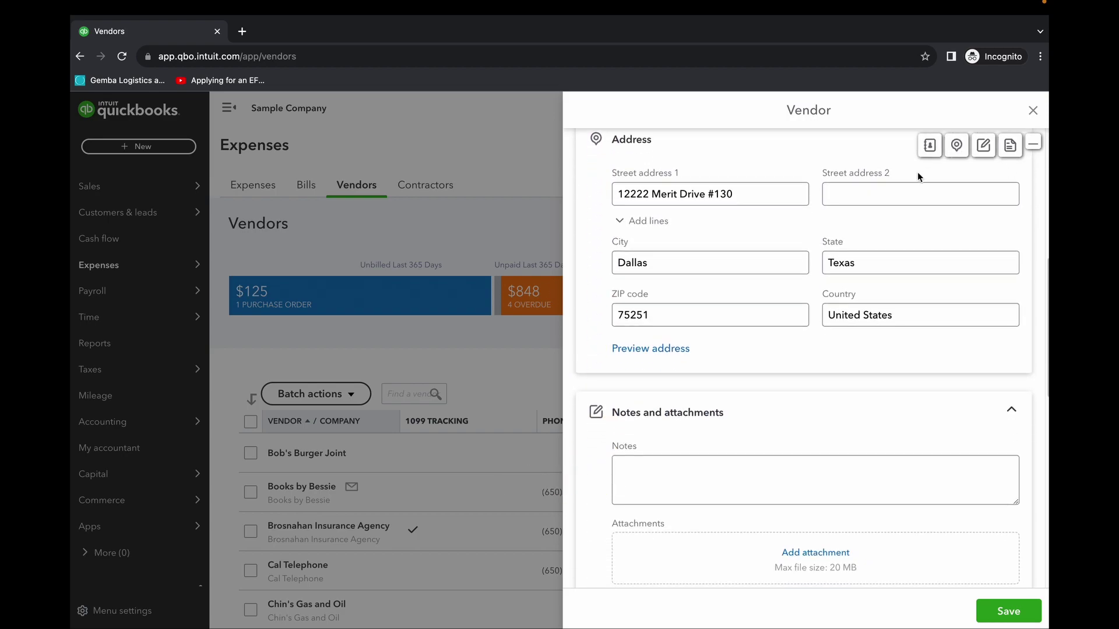
pyautogui.click(984, 150)
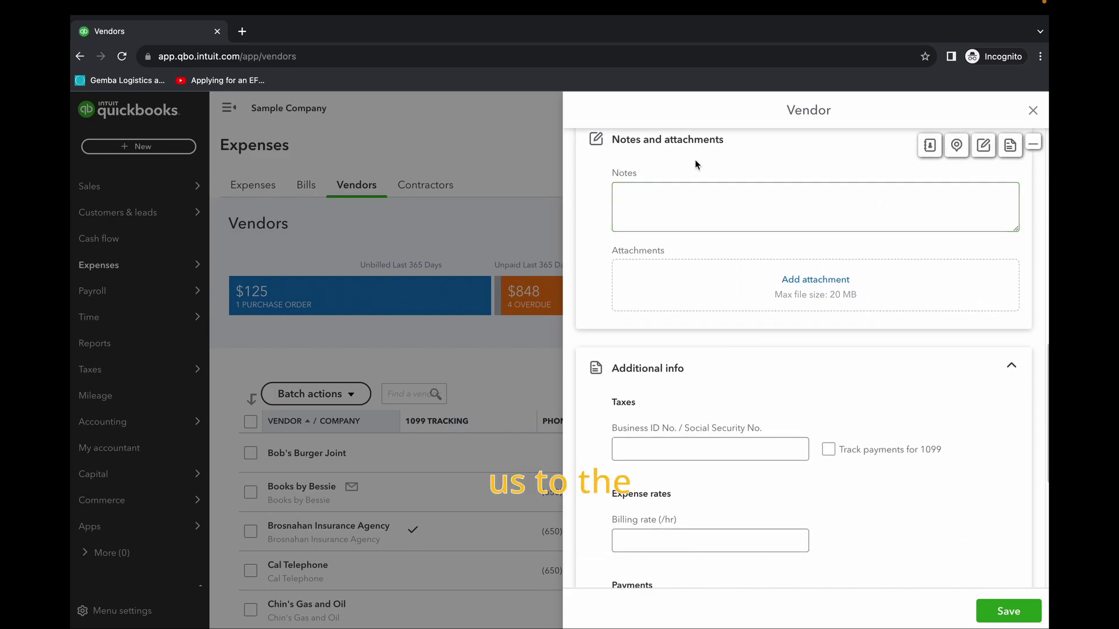
pyautogui.click(1011, 147)
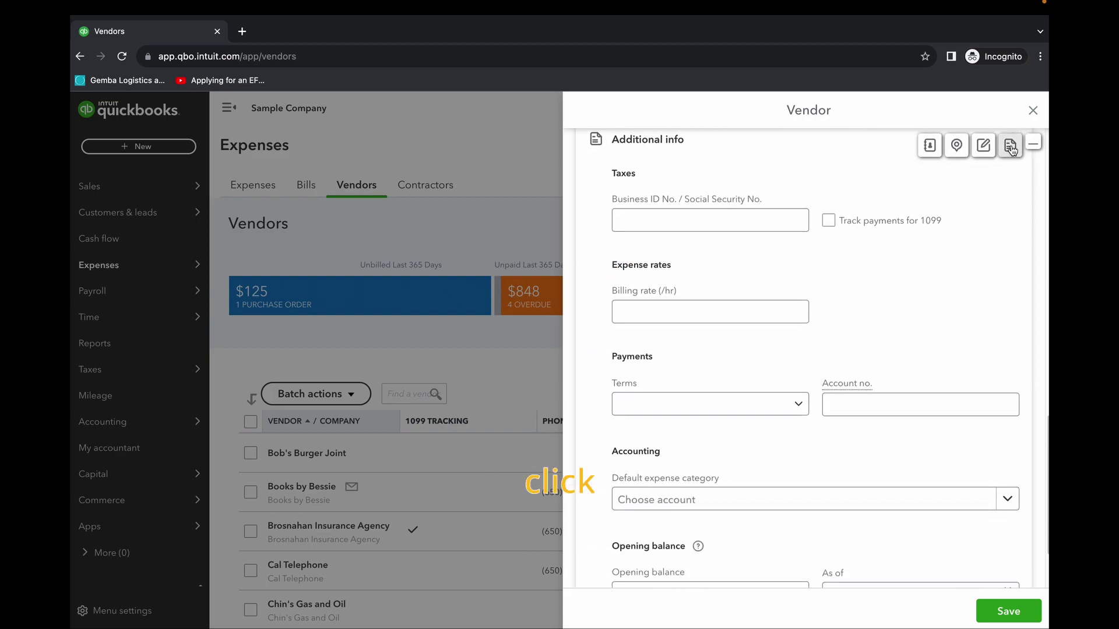
pyautogui.click(707, 230)
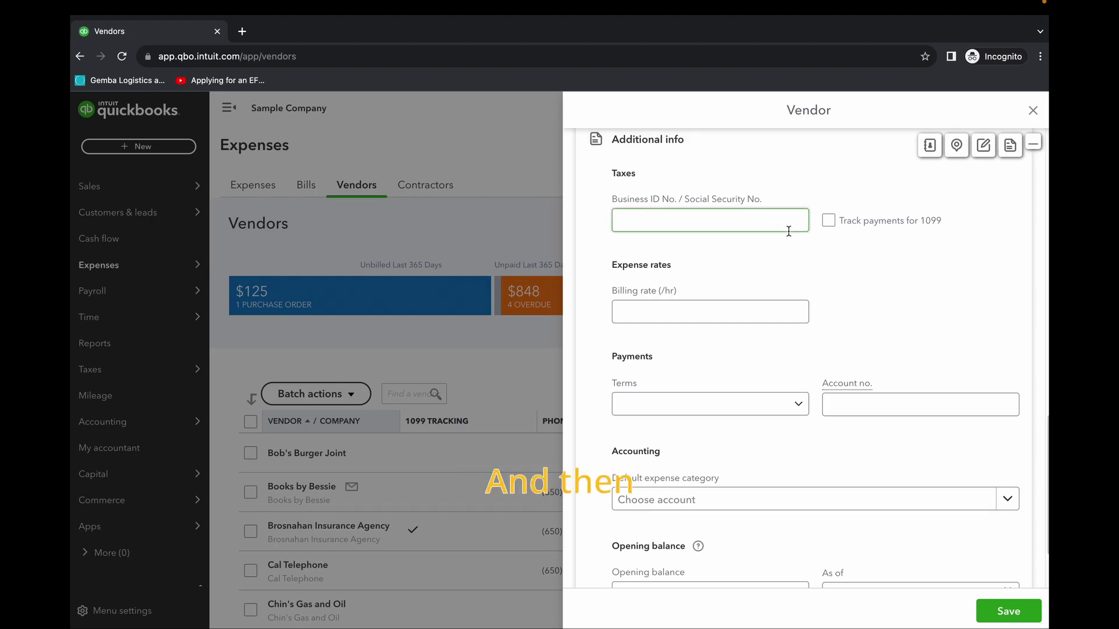
pyautogui.click(1035, 146)
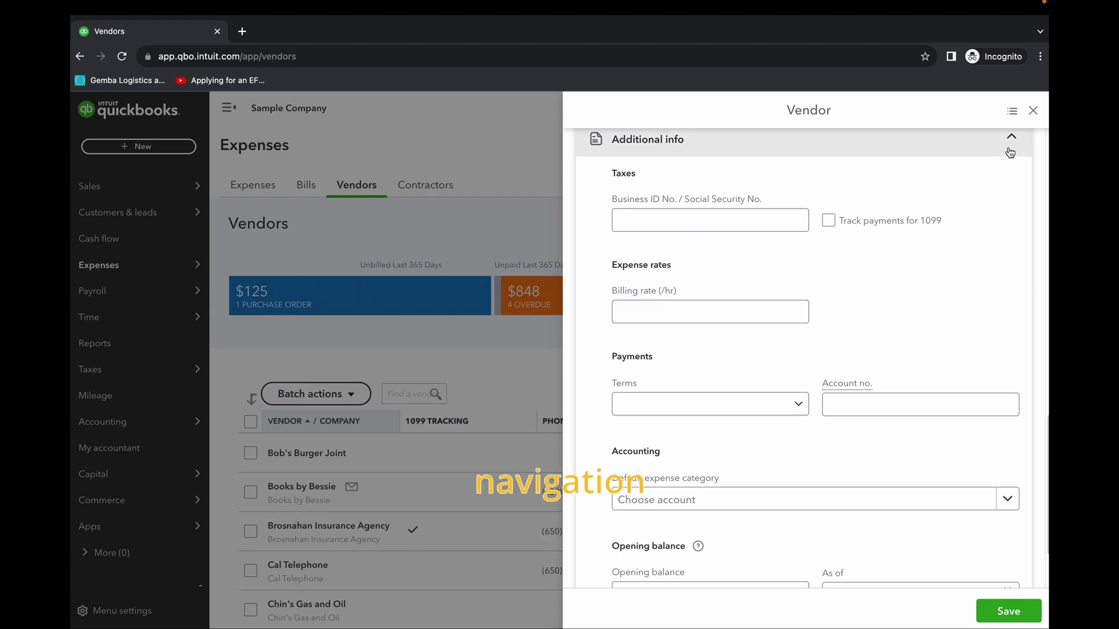
# Step: Show the vendor form's section navigation, return to the Name and contact section, and close the form without saving
pyautogui.click(1013, 111)
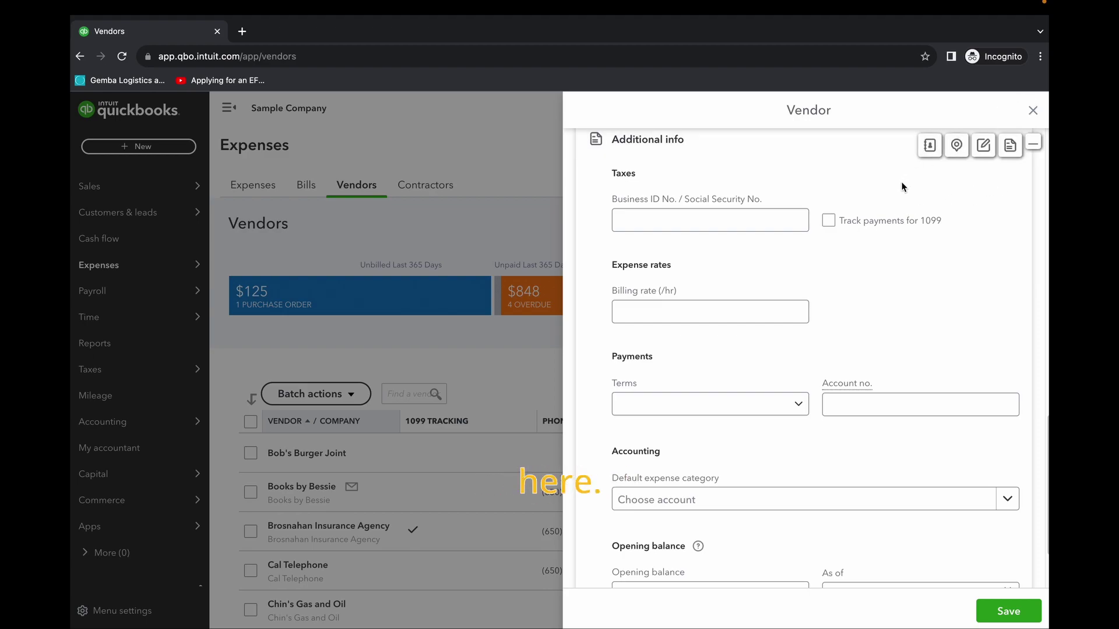
pyautogui.click(930, 154)
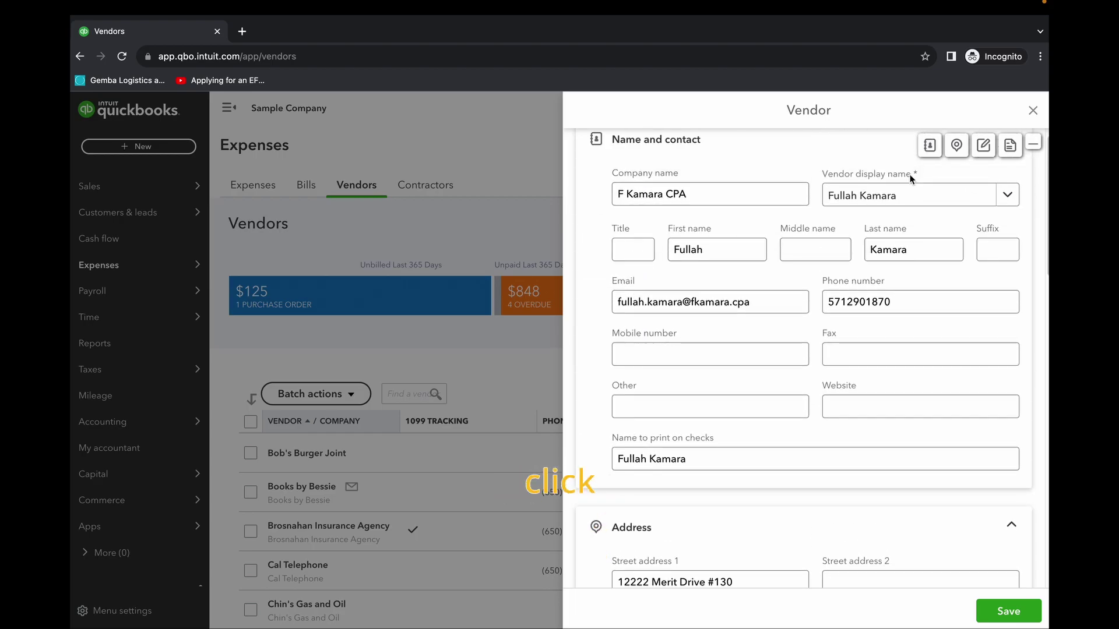
pyautogui.scroll(-1, 830, 328)
pyautogui.click(830, 328)
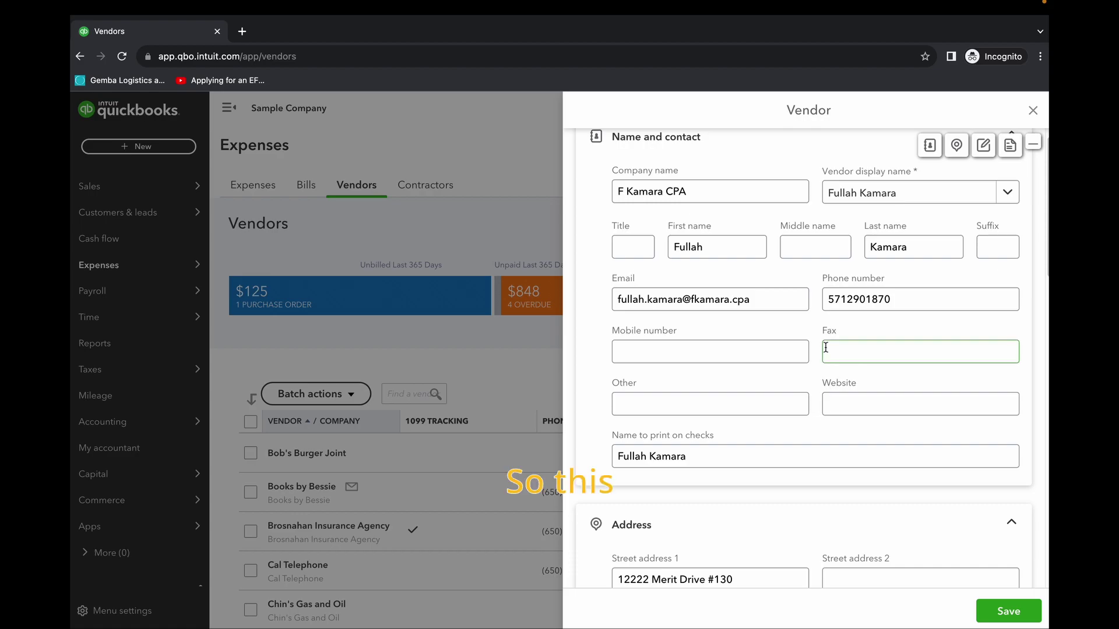
pyautogui.click(1032, 111)
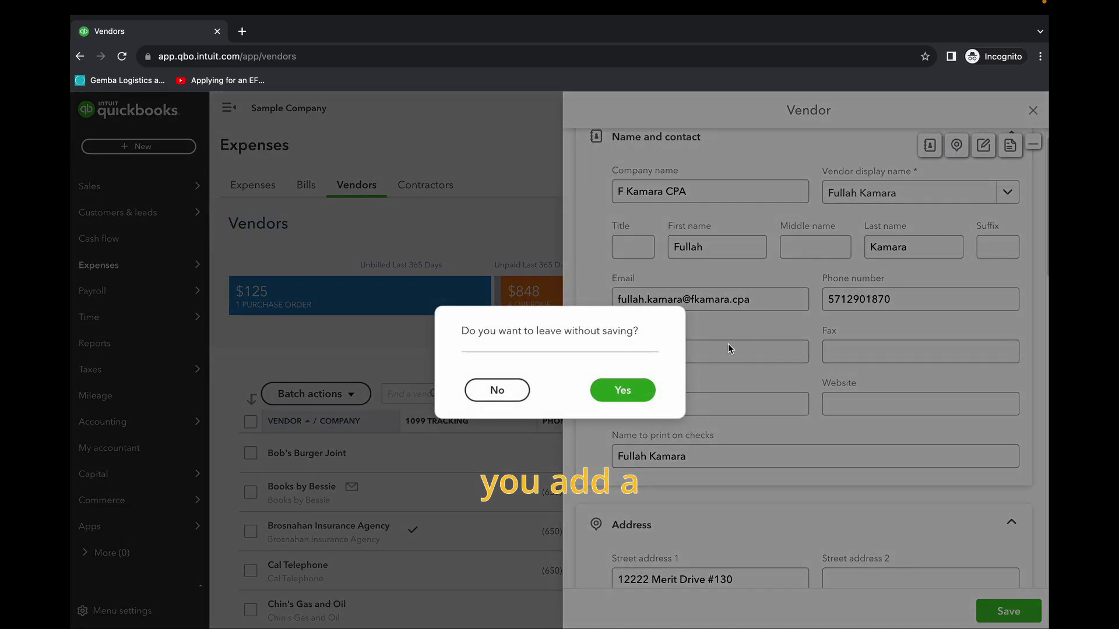
pyautogui.click(603, 391)
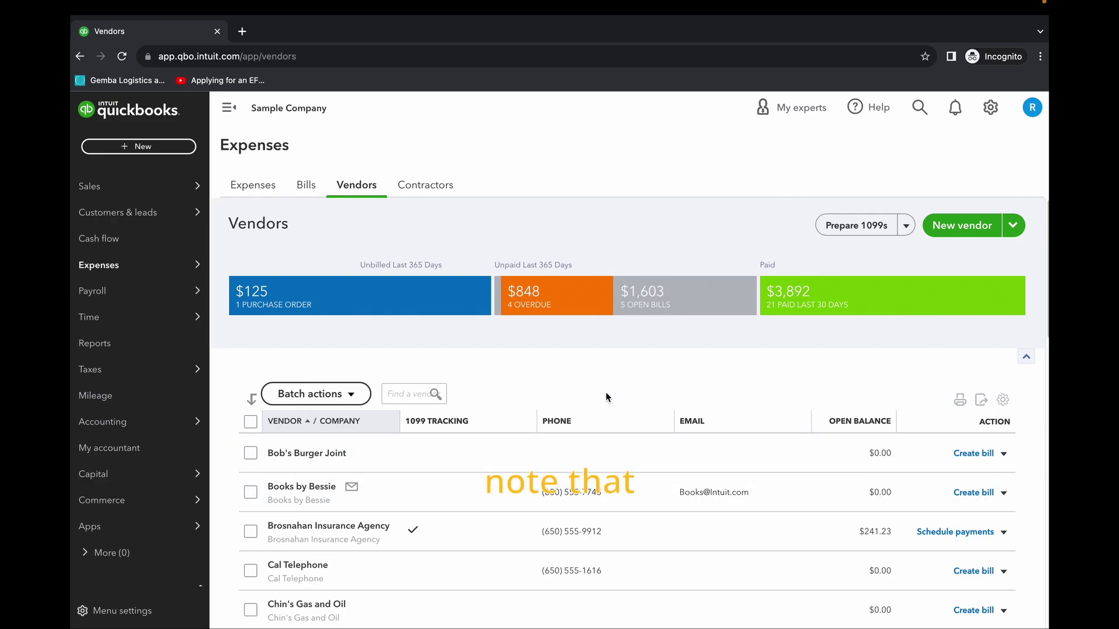
# Step: Make the vendor Bob's Burger Joint inactive and confirm the change
pyautogui.scroll(-1, 605, 398)
pyautogui.moveTo(142, 297)
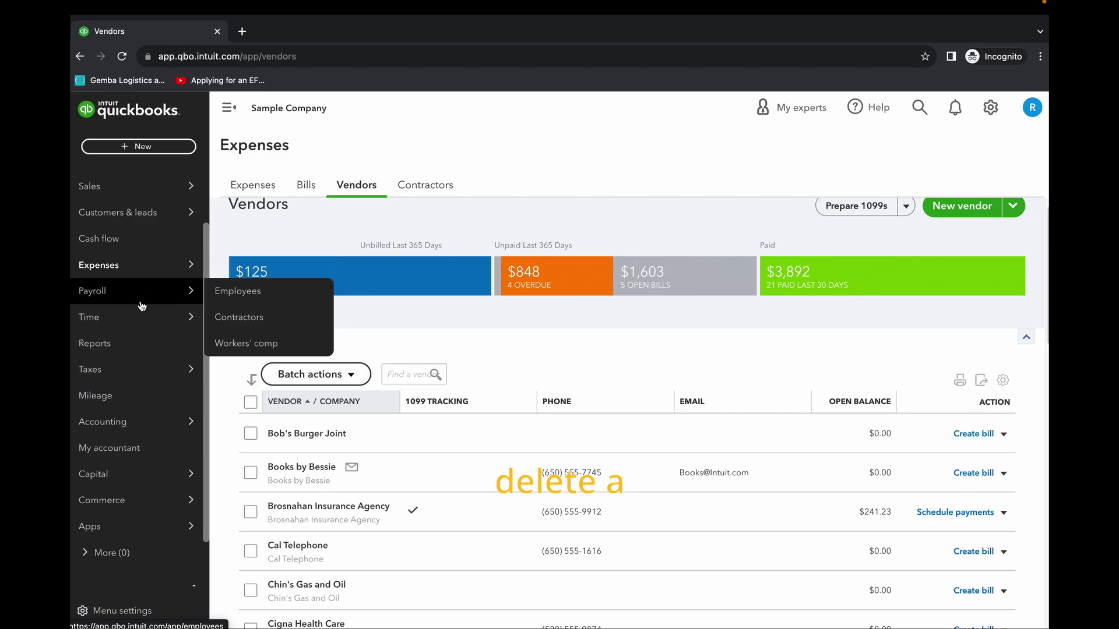
pyautogui.scroll(2, 142, 306)
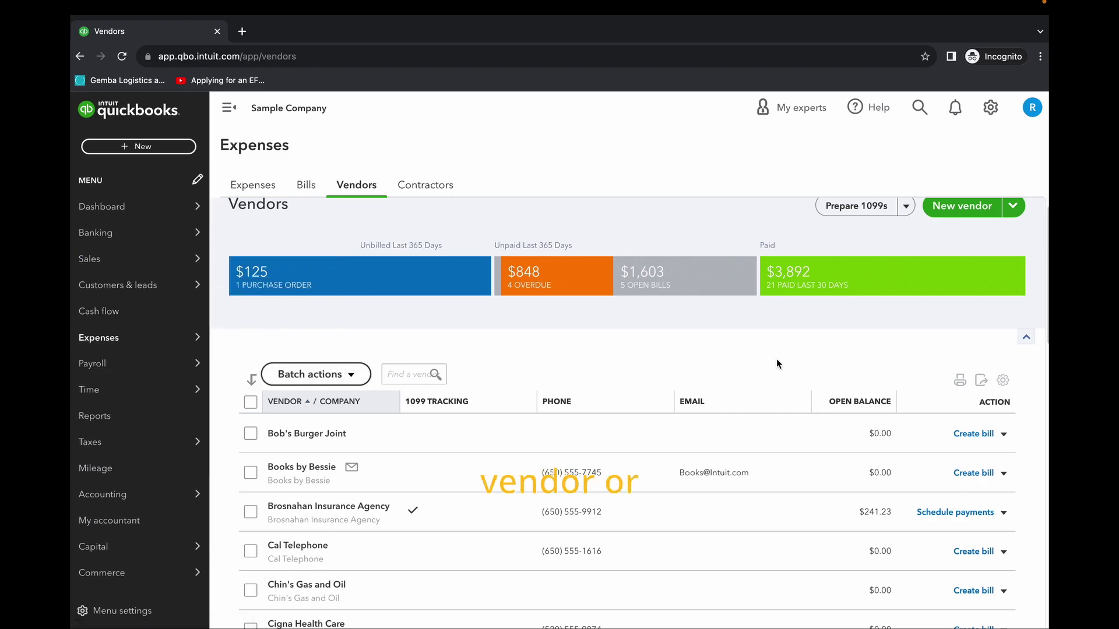
pyautogui.scroll(1, 776, 364)
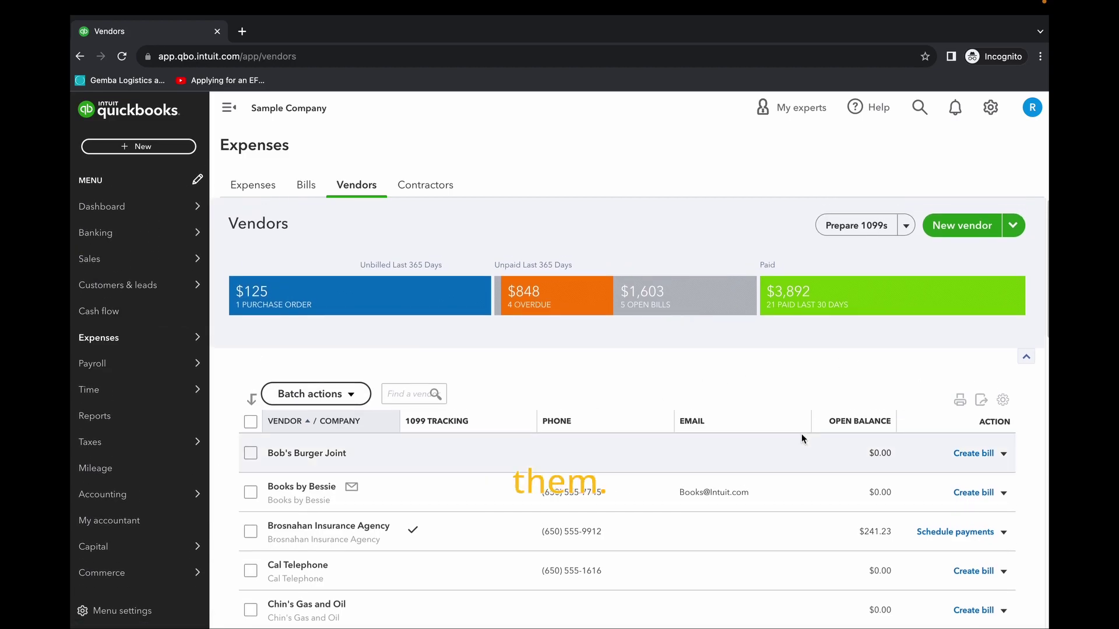
pyautogui.scroll(-1, 647, 449)
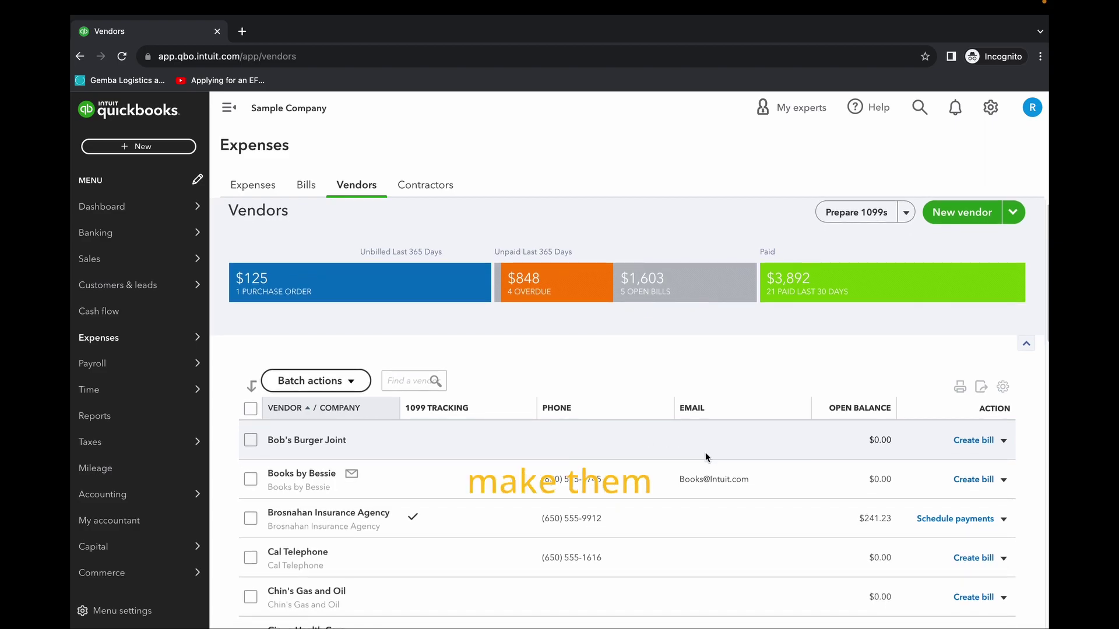
pyautogui.click(1003, 441)
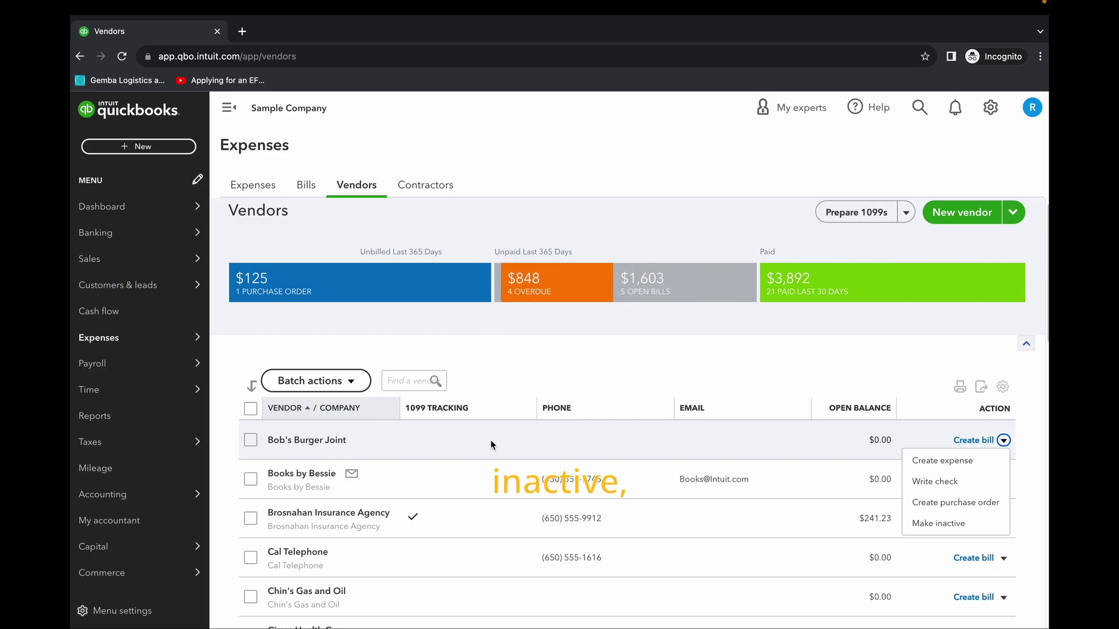
pyautogui.click(1004, 441)
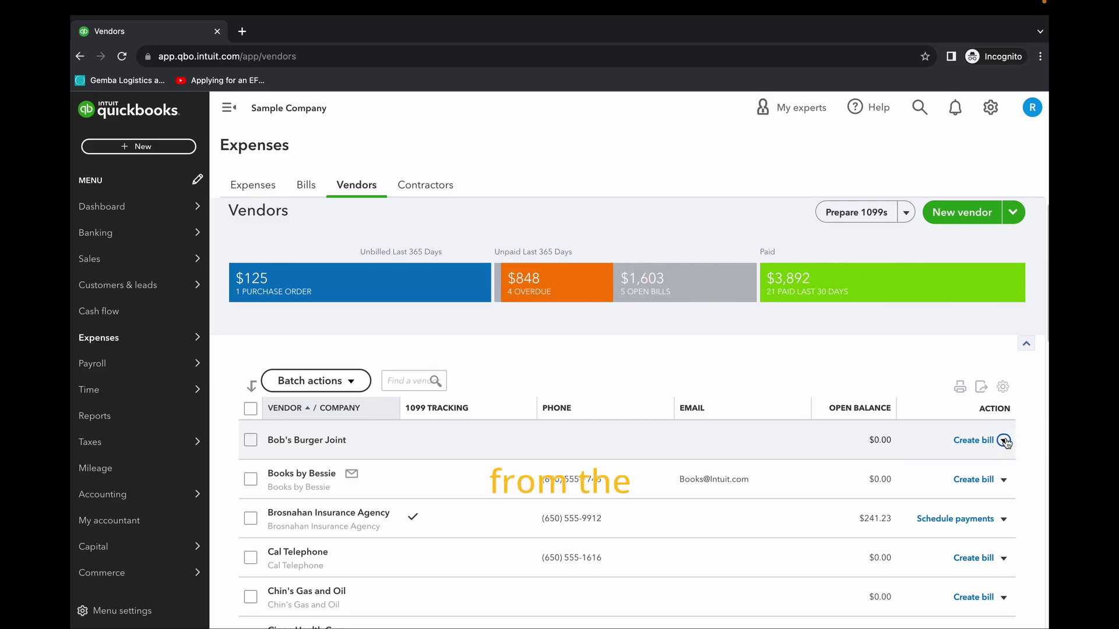
pyautogui.click(1004, 441)
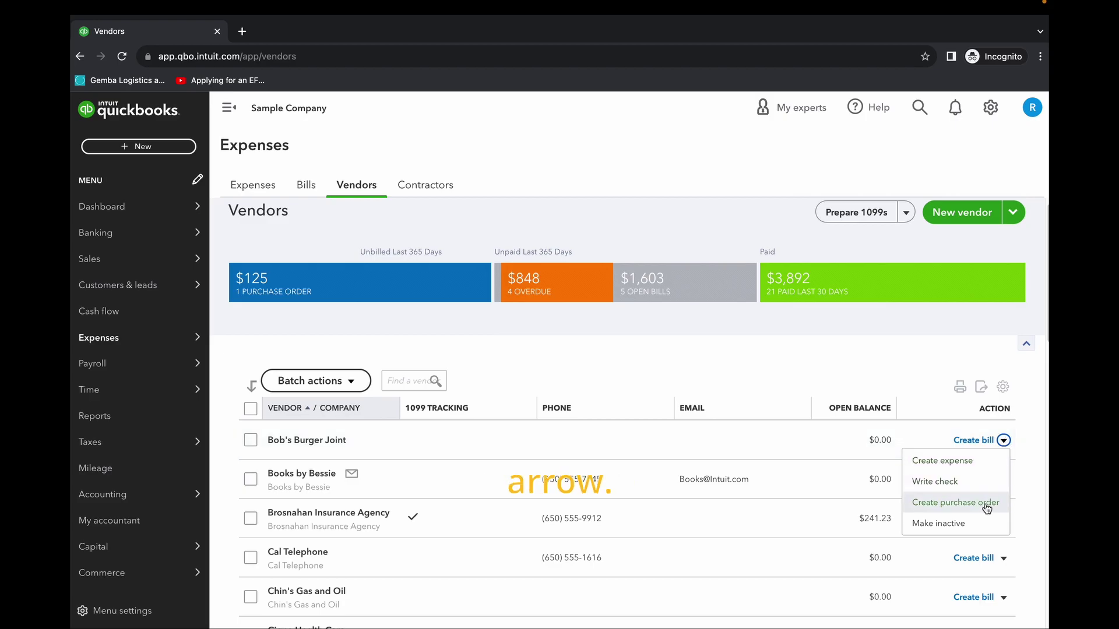
pyautogui.click(953, 525)
pyautogui.press('Return')
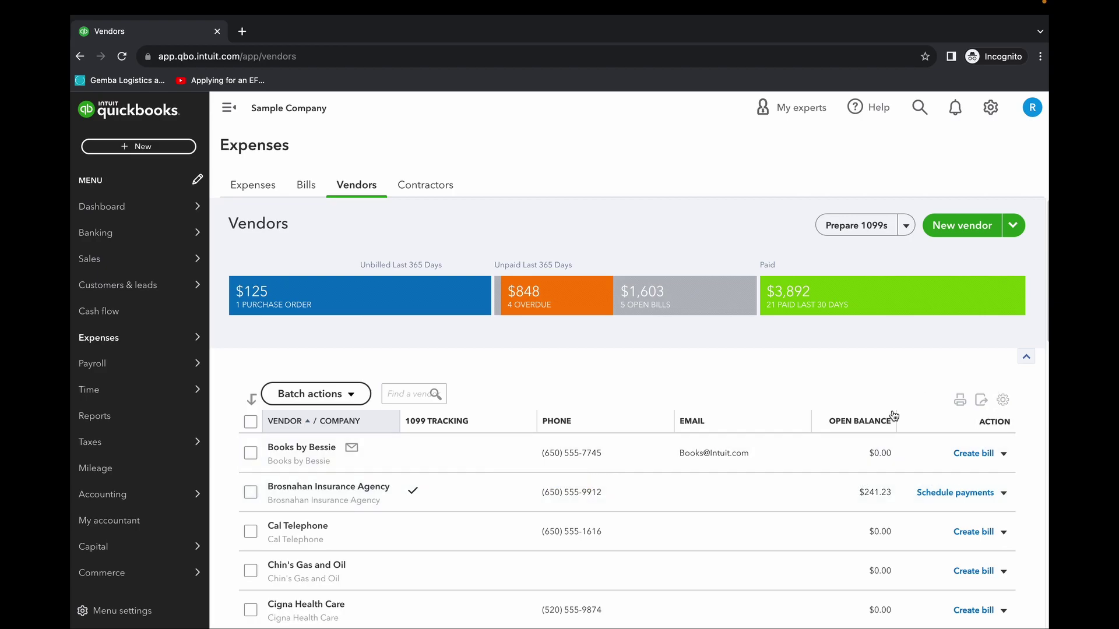
# Step: Include inactive vendors in the vendor list and make Bob's Burger Joint active again
pyautogui.click(1002, 400)
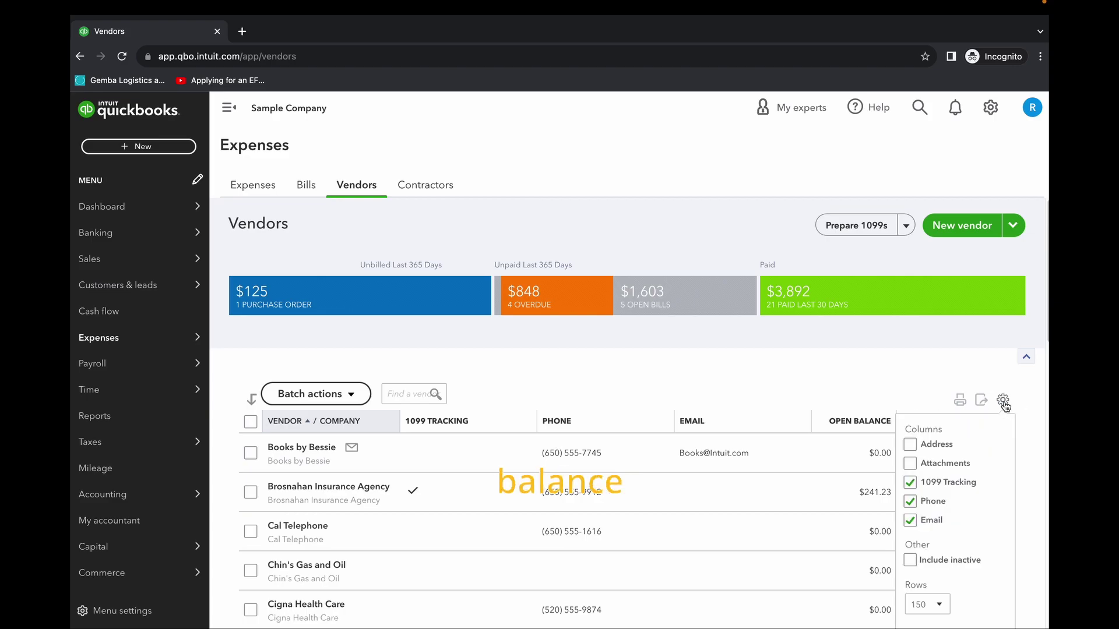
pyautogui.scroll(-2, 901, 411)
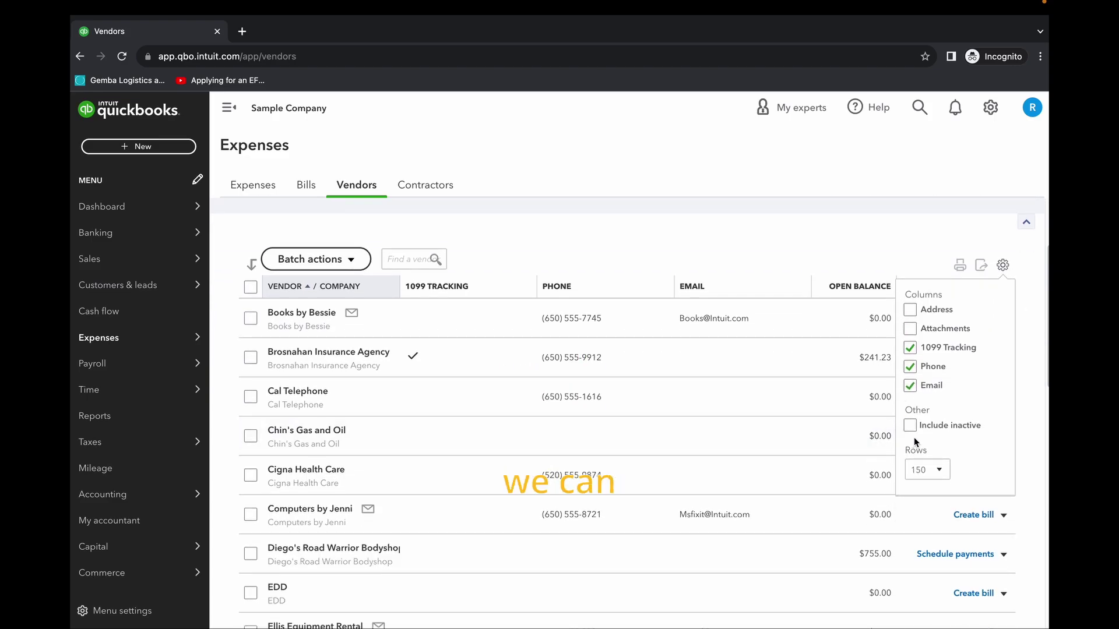
pyautogui.click(911, 425)
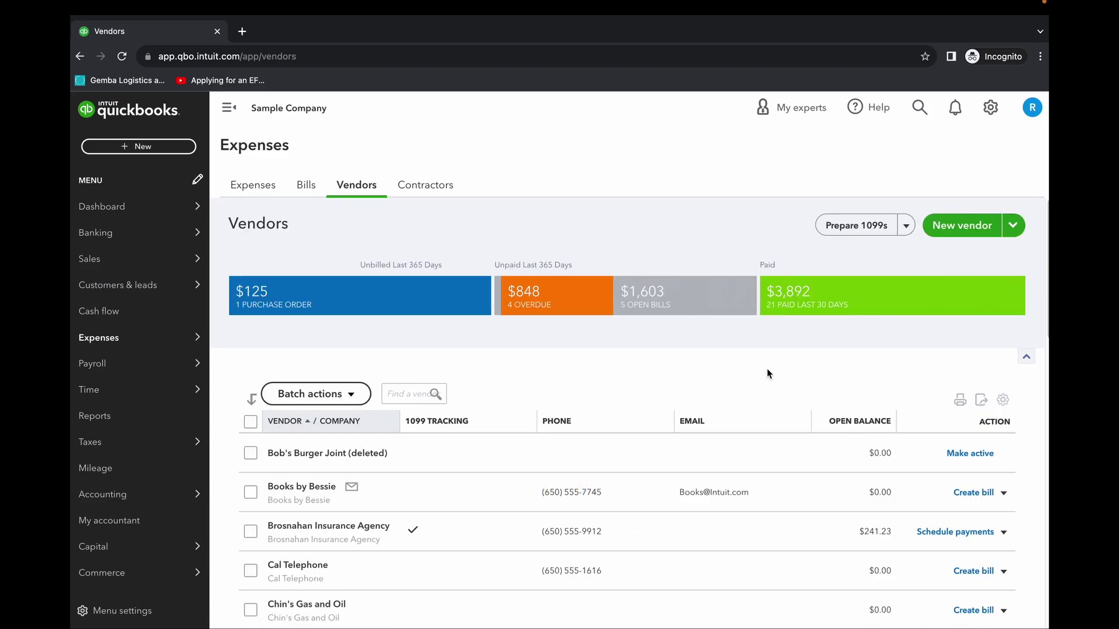
pyautogui.click(970, 453)
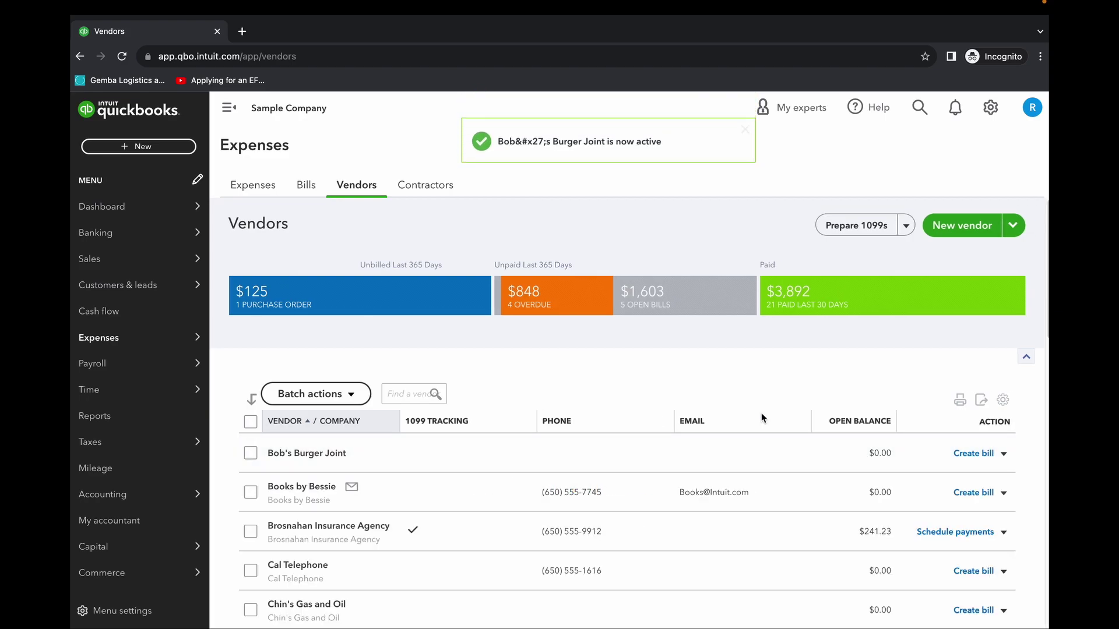
# Step: Look over the vendor list and open the customer list in the Sales area
pyautogui.scroll(-2, 624, 419)
pyautogui.scroll(-10, 624, 419)
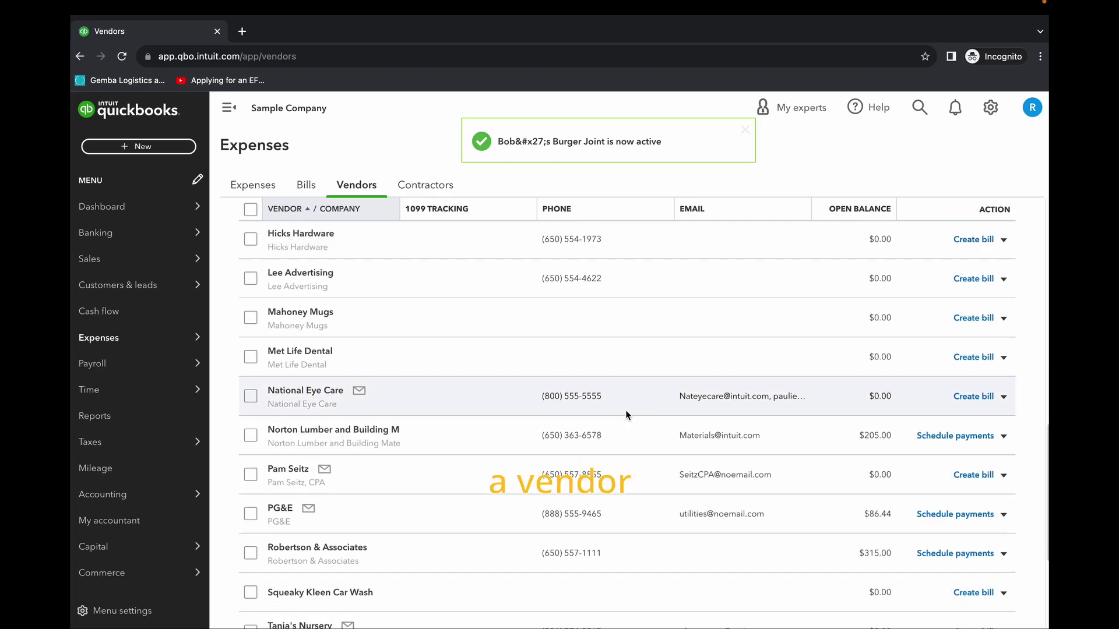
pyautogui.scroll(10, 626, 408)
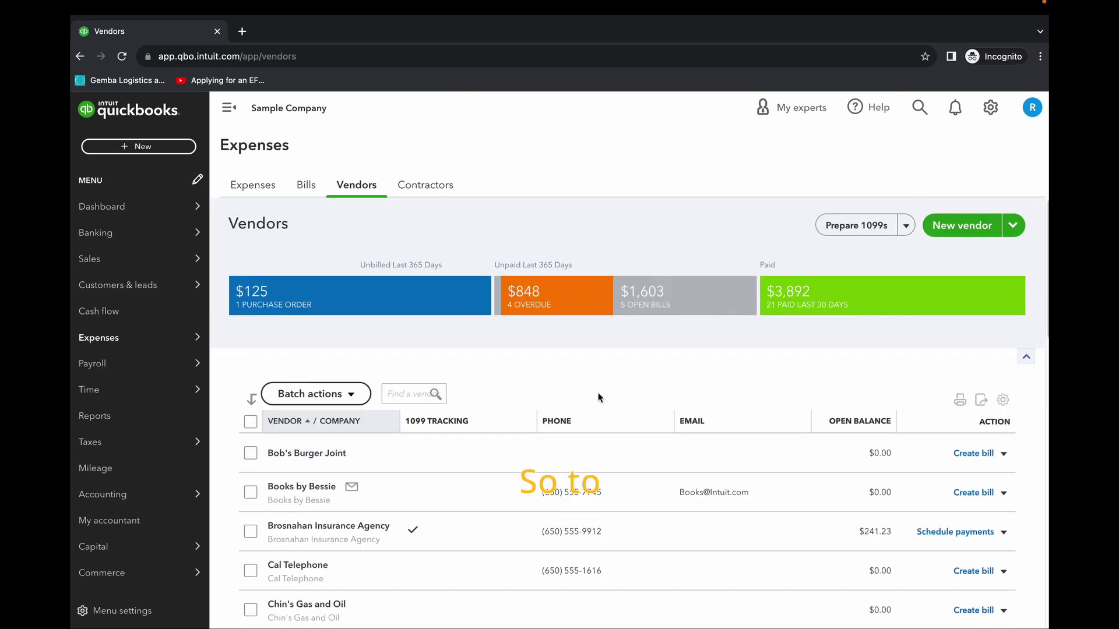
pyautogui.moveTo(194, 259)
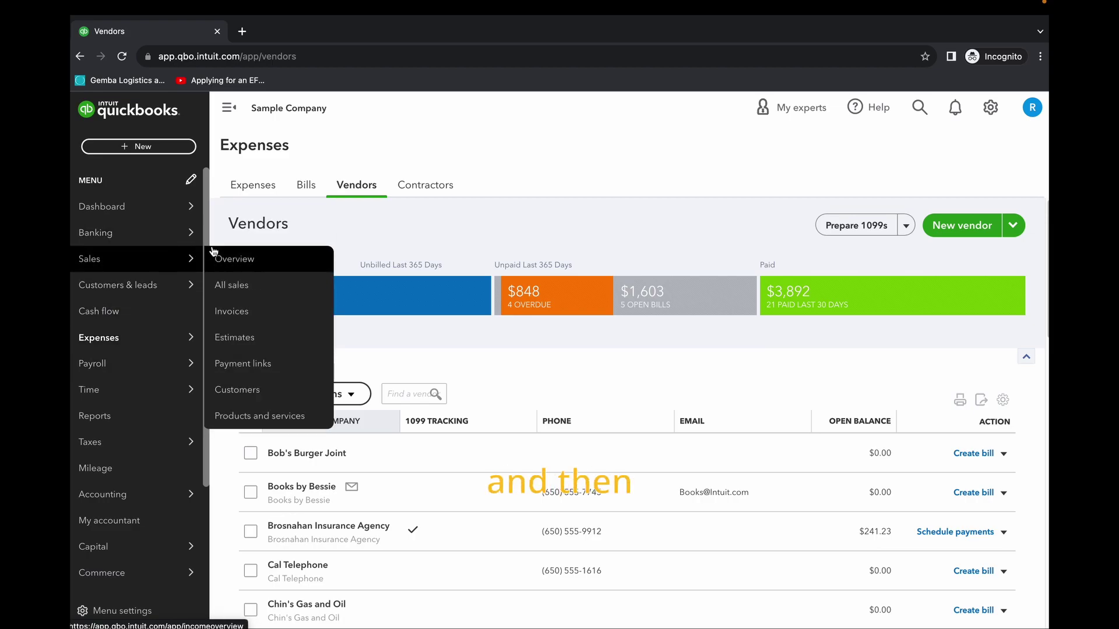
pyautogui.click(273, 390)
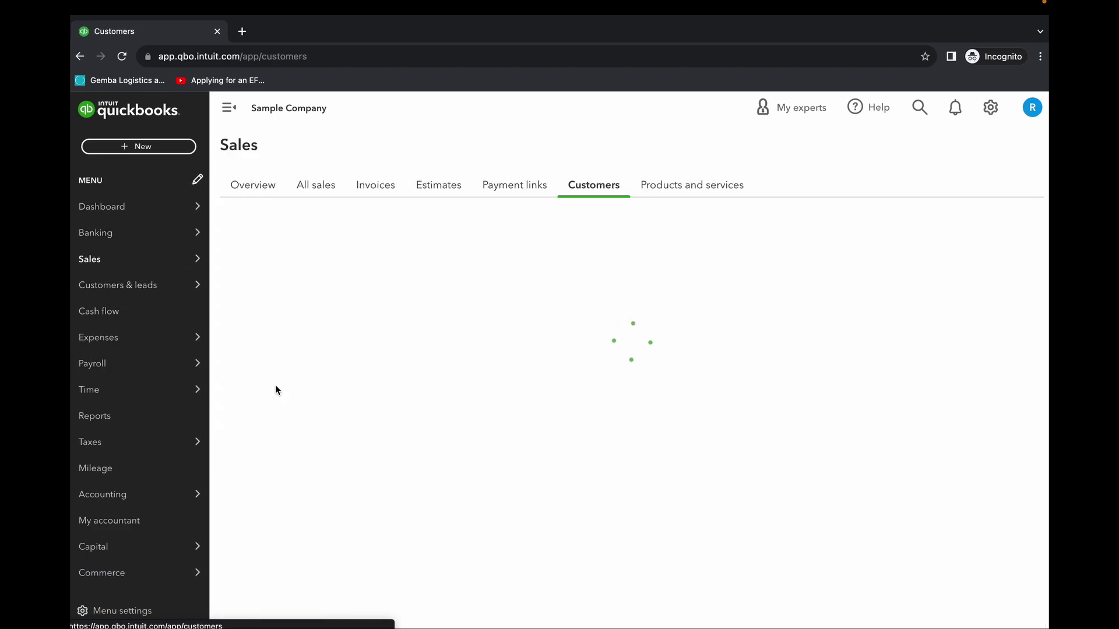
pyautogui.scroll(-4, 755, 368)
pyautogui.scroll(1, 557, 367)
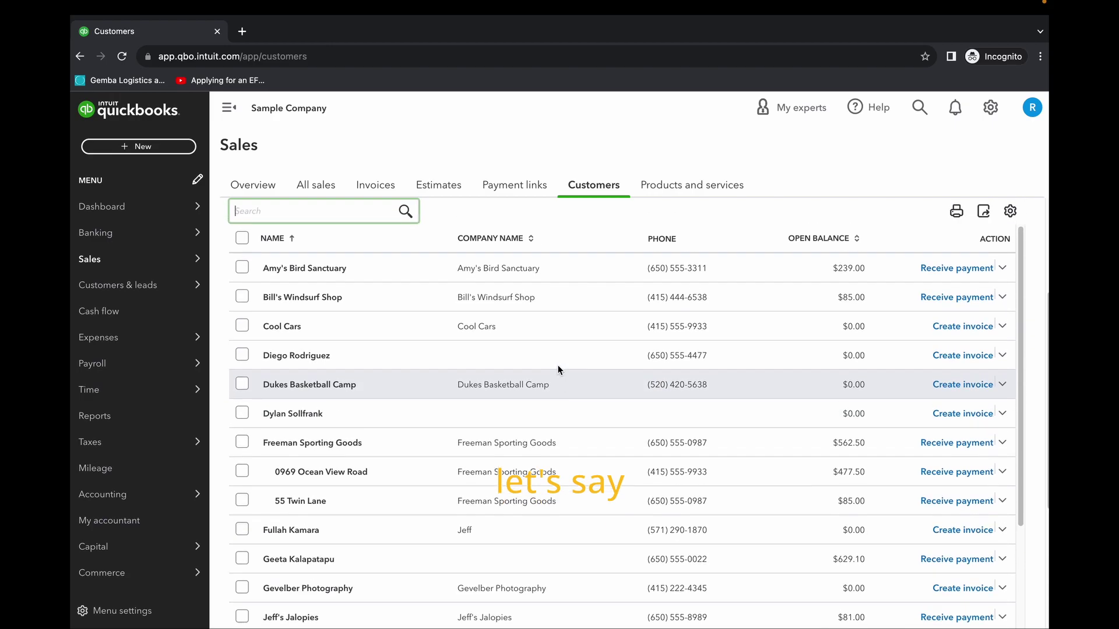
pyautogui.scroll(2, 557, 365)
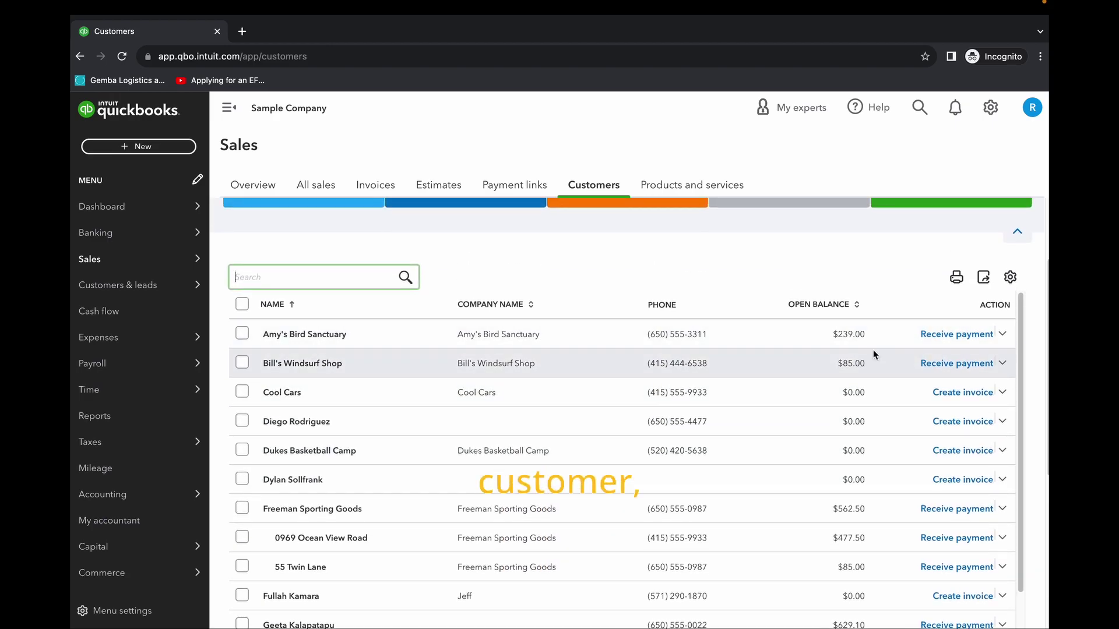
# Step: Try to make the customer Amy's Bird Sanctuary inactive and cancel at the confirmation
pyautogui.click(1002, 334)
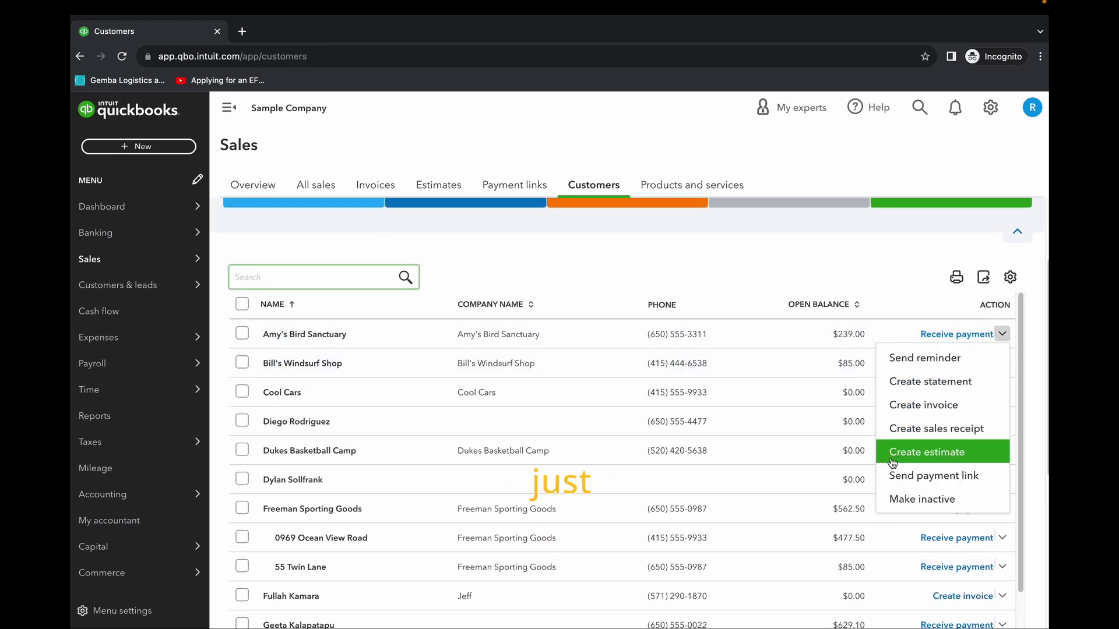
pyautogui.click(924, 504)
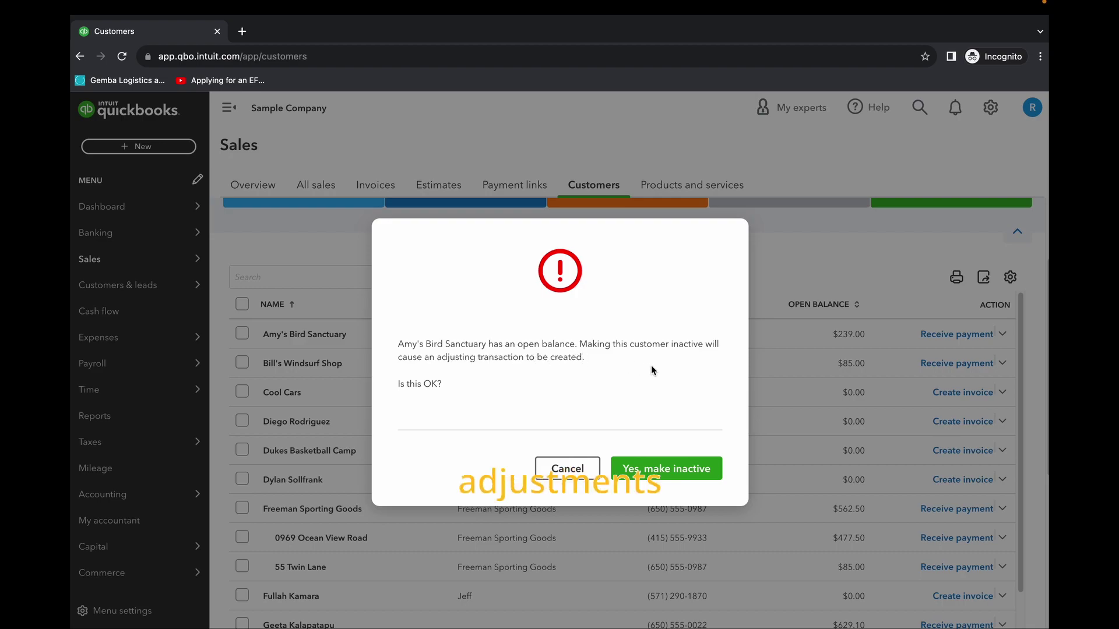
pyautogui.click(565, 474)
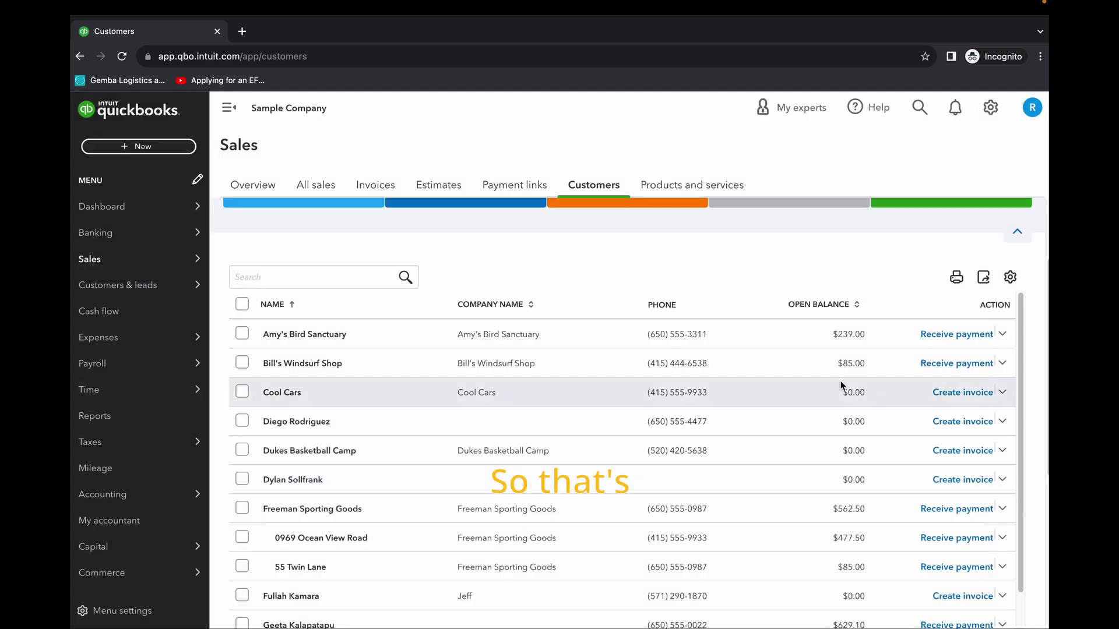
# Step: Select the four consecutive customers from the one directly below Cool Cars through Freeman Sporting Goods
pyautogui.scroll(2, 540, 400)
pyautogui.scroll(-1, 647, 394)
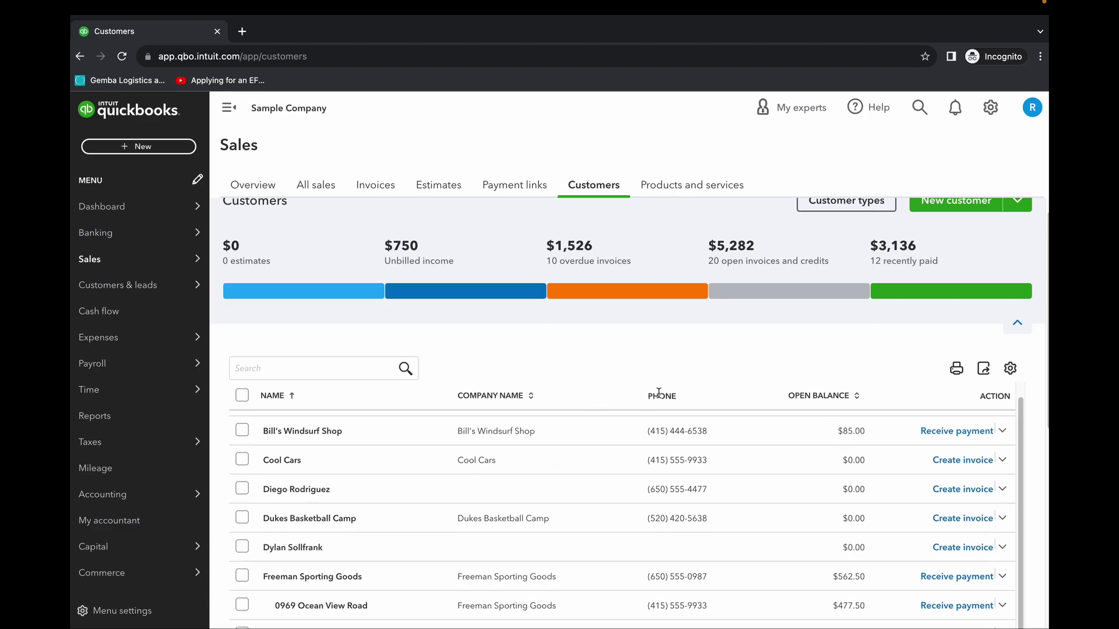
pyautogui.scroll(1, 654, 392)
pyautogui.scroll(-3, 814, 339)
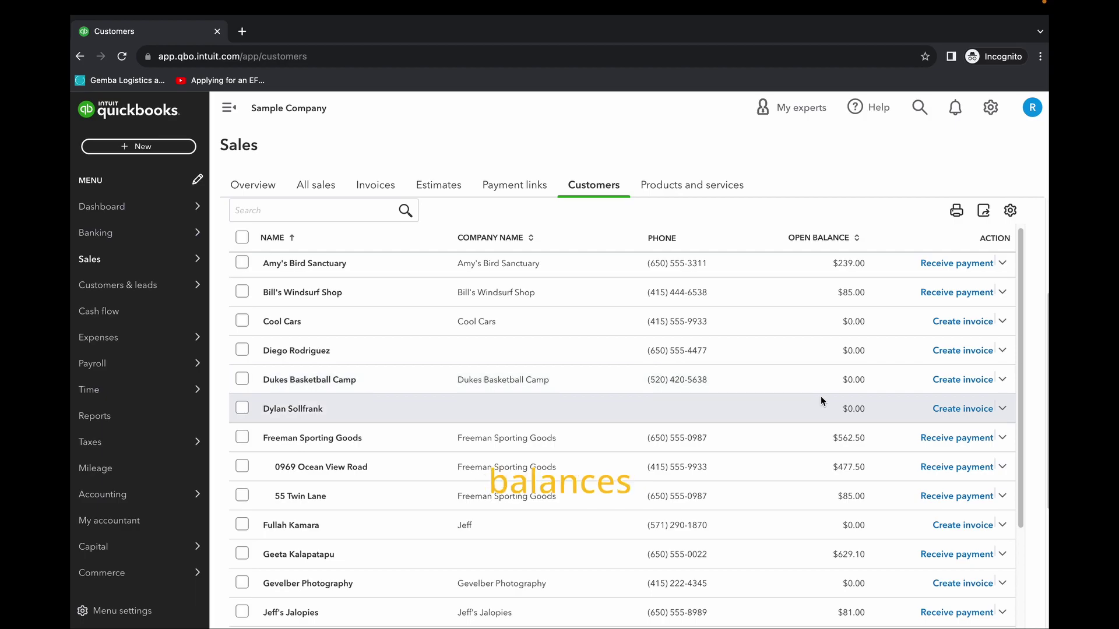
pyautogui.scroll(3, 847, 401)
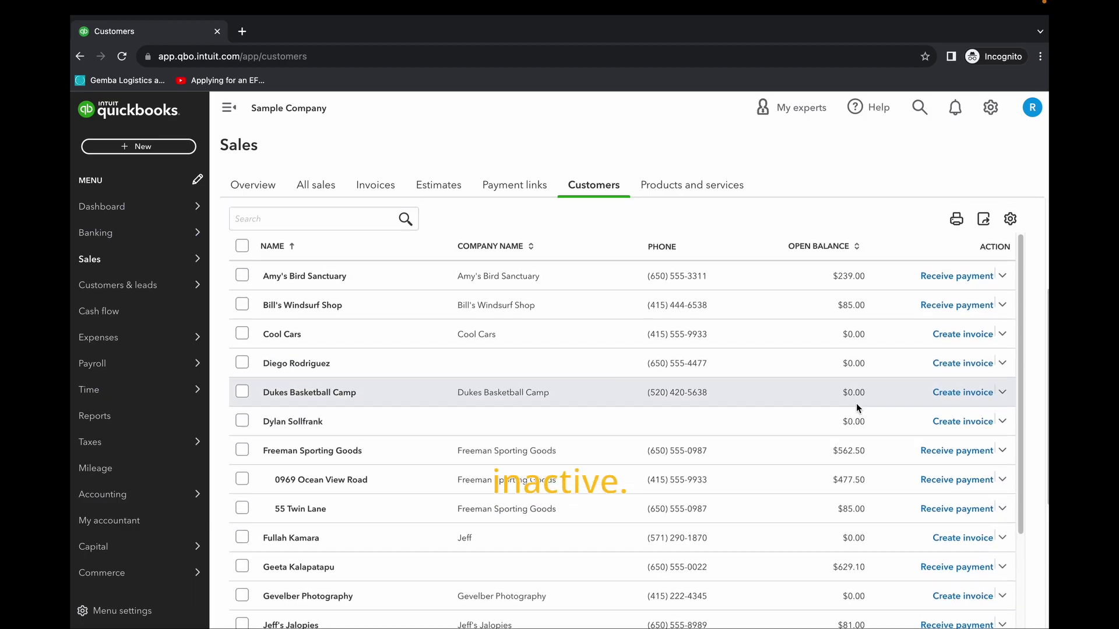
pyautogui.scroll(-2, 535, 372)
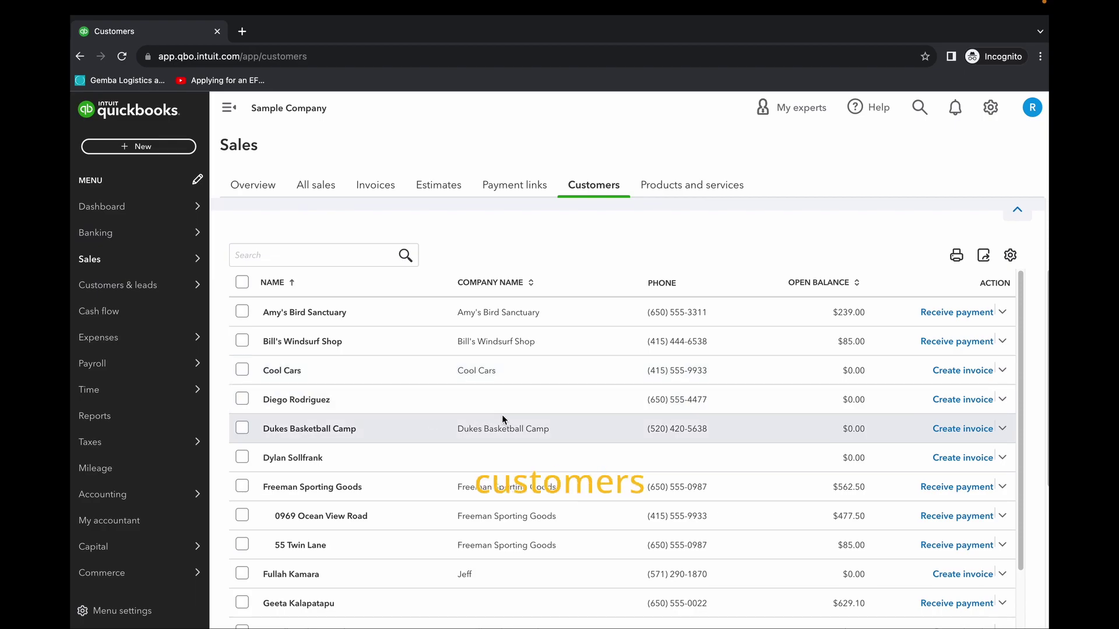
pyautogui.click(243, 400)
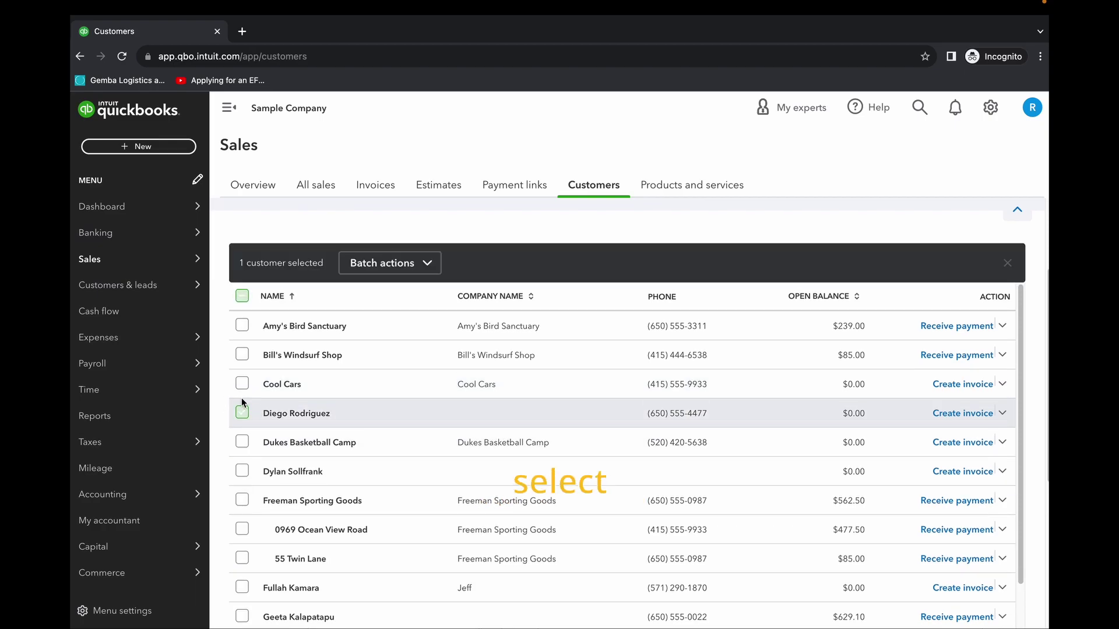
pyautogui.click(242, 442)
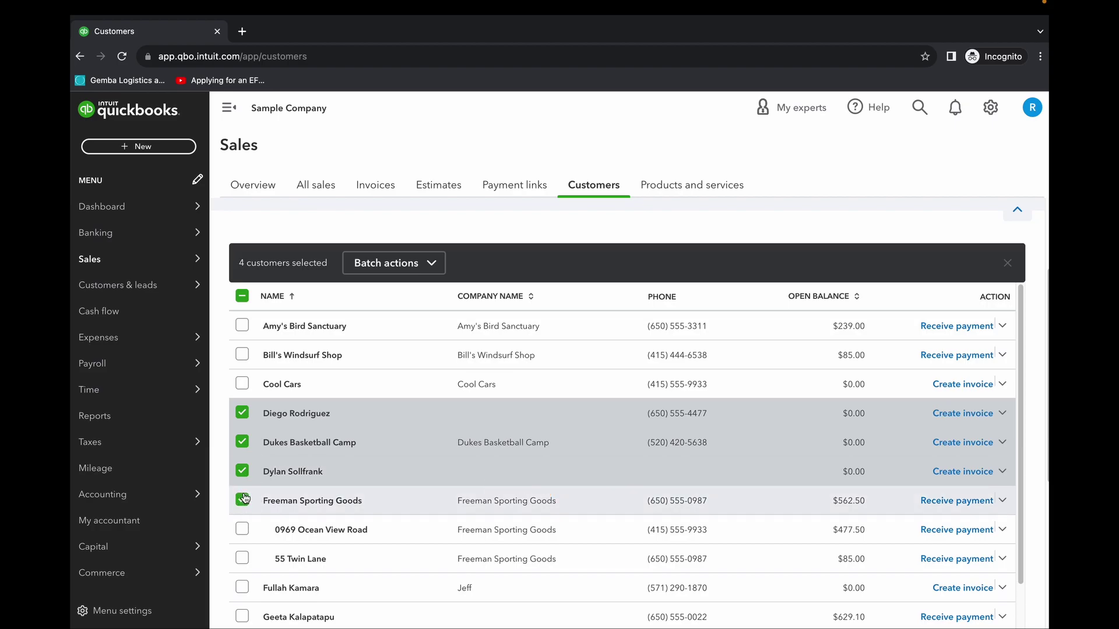
# Step: Review the batch actions offered for the selected customers and close the list without choosing one
pyautogui.scroll(2, 425, 337)
pyautogui.scroll(2, 425, 343)
pyautogui.click(419, 383)
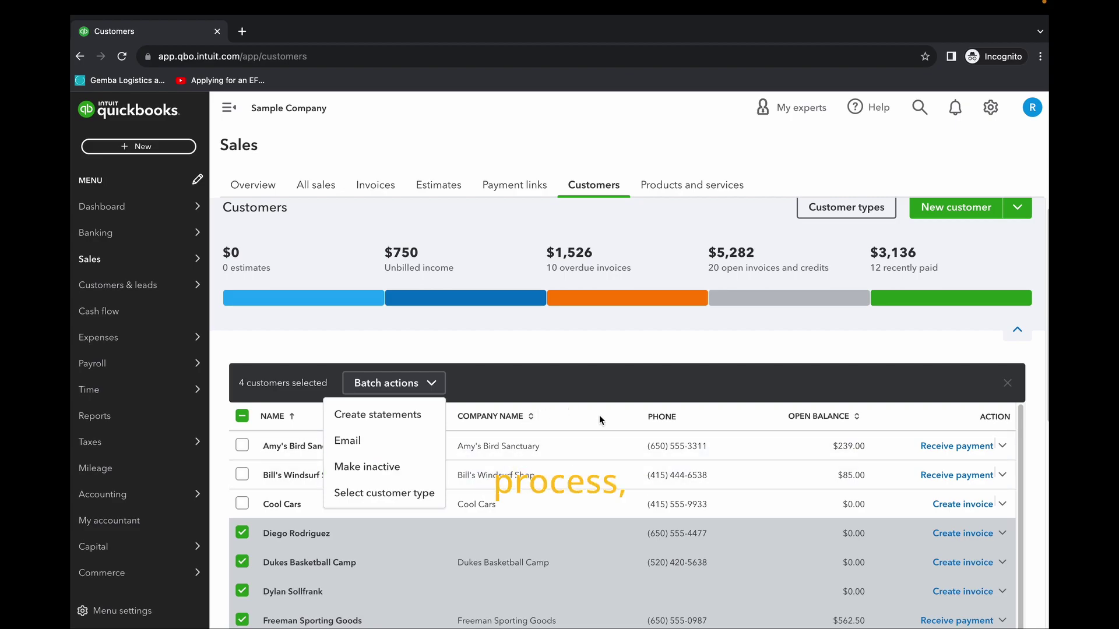
pyautogui.scroll(-2, 551, 456)
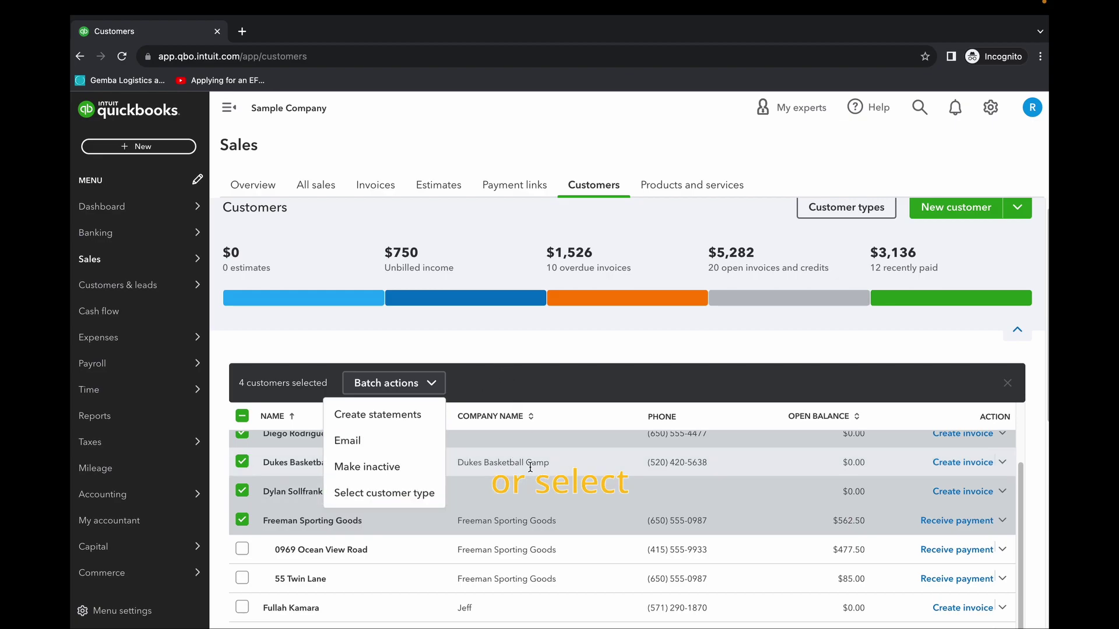
pyautogui.click(761, 353)
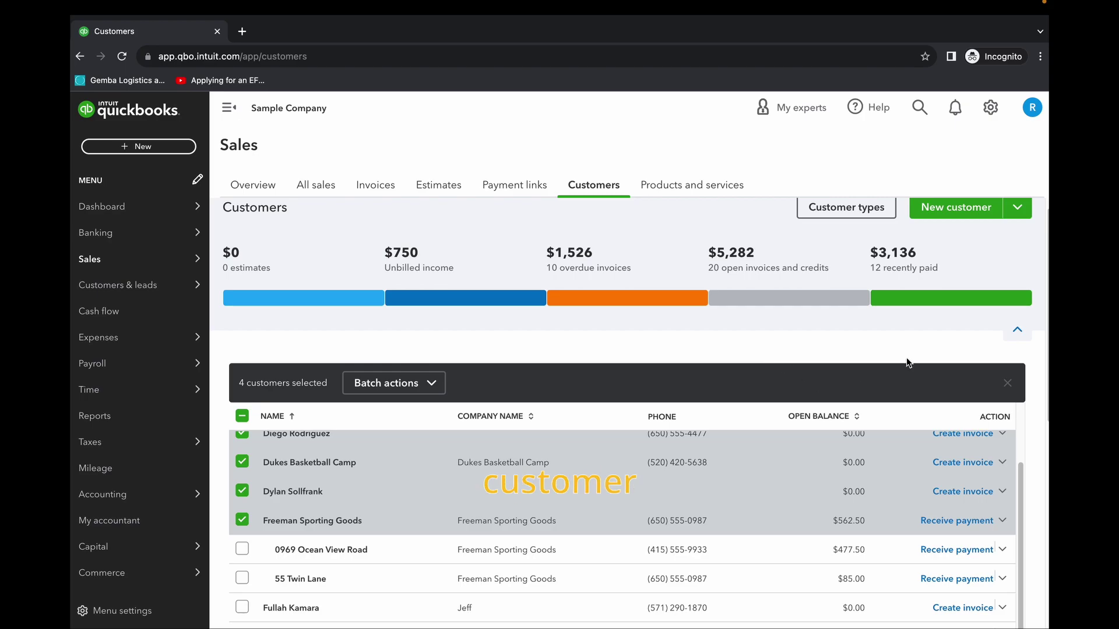
# Step: Return to the full customer list without the selection and open the customer Amy's Bird Sanctuary for editing
pyautogui.scroll(3, 857, 414)
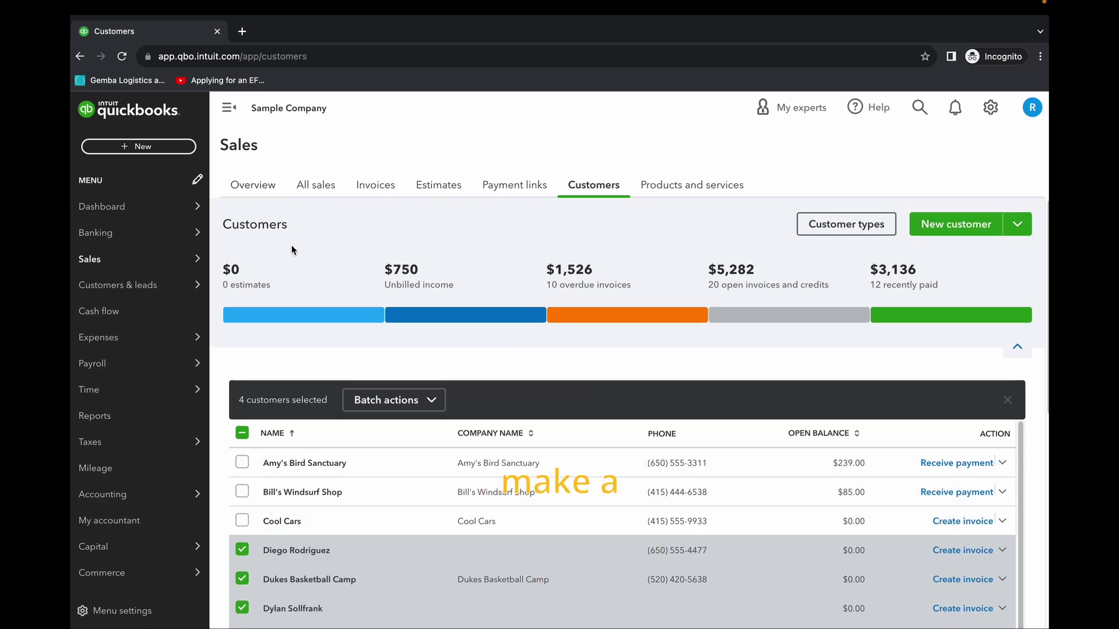
pyautogui.click(332, 260)
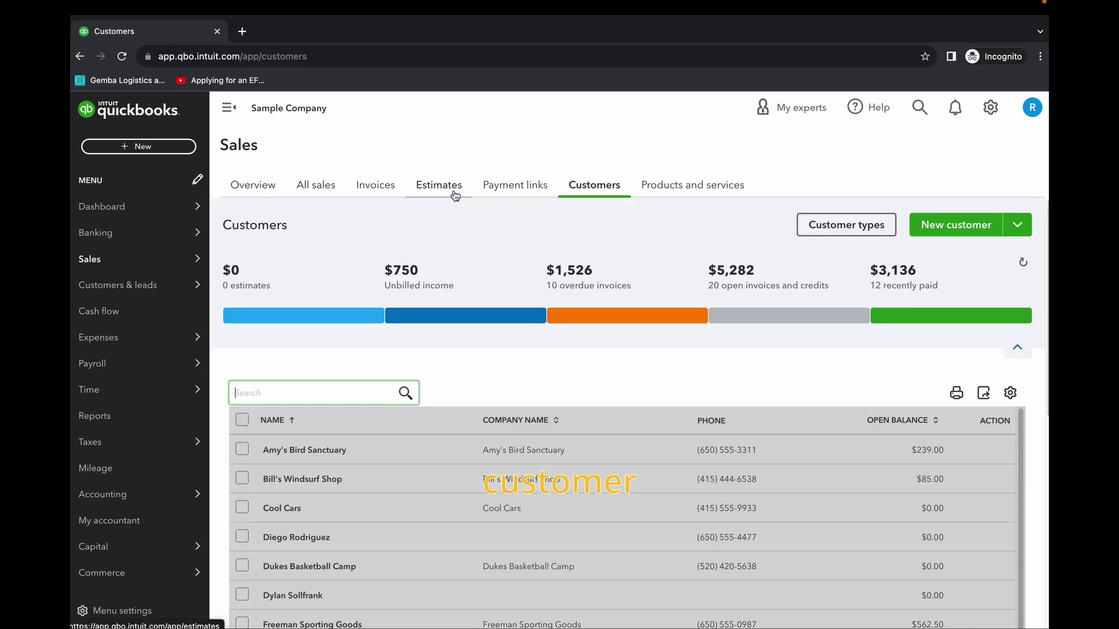
pyautogui.scroll(-2, 653, 316)
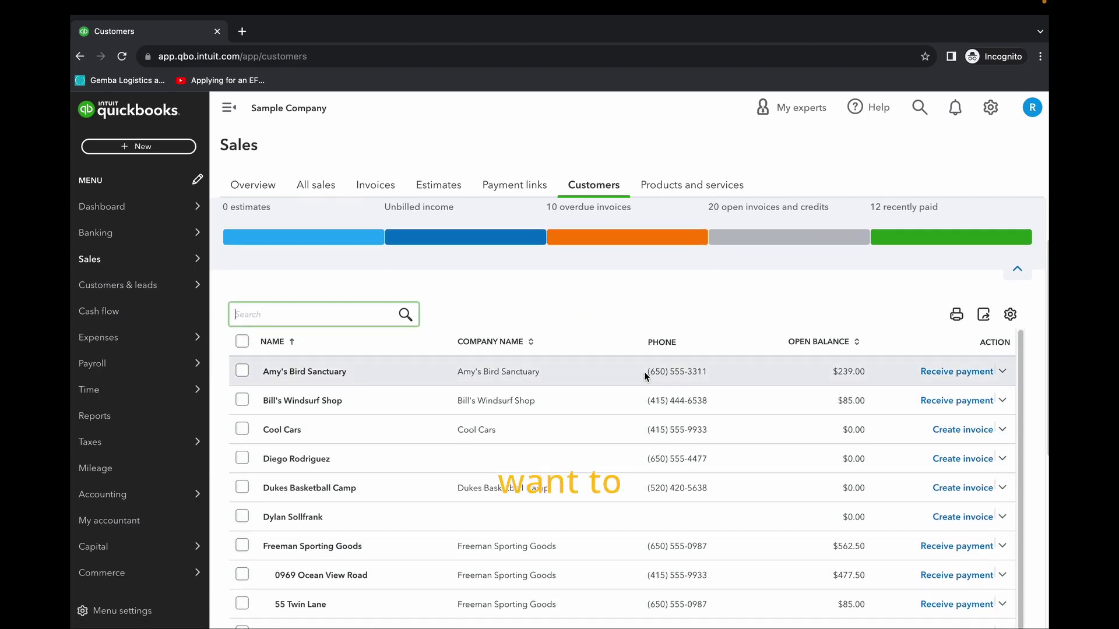
pyautogui.click(310, 374)
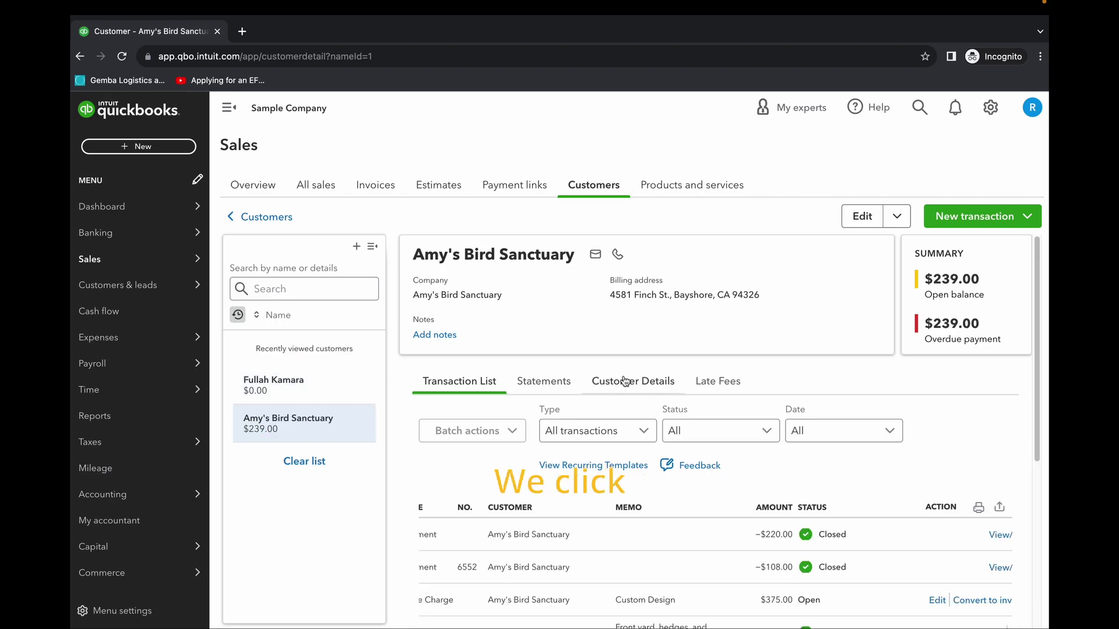
pyautogui.click(864, 218)
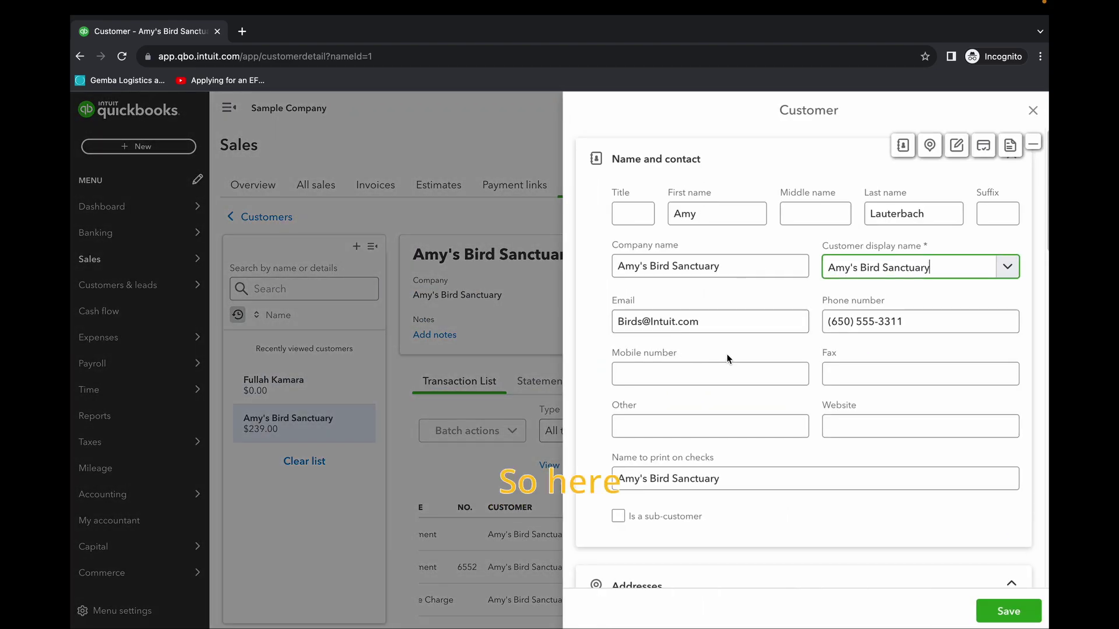
# Step: Examine the name, contact and billing address fields in the Amy's Bird Sanctuary customer form
pyautogui.scroll(-1, 728, 352)
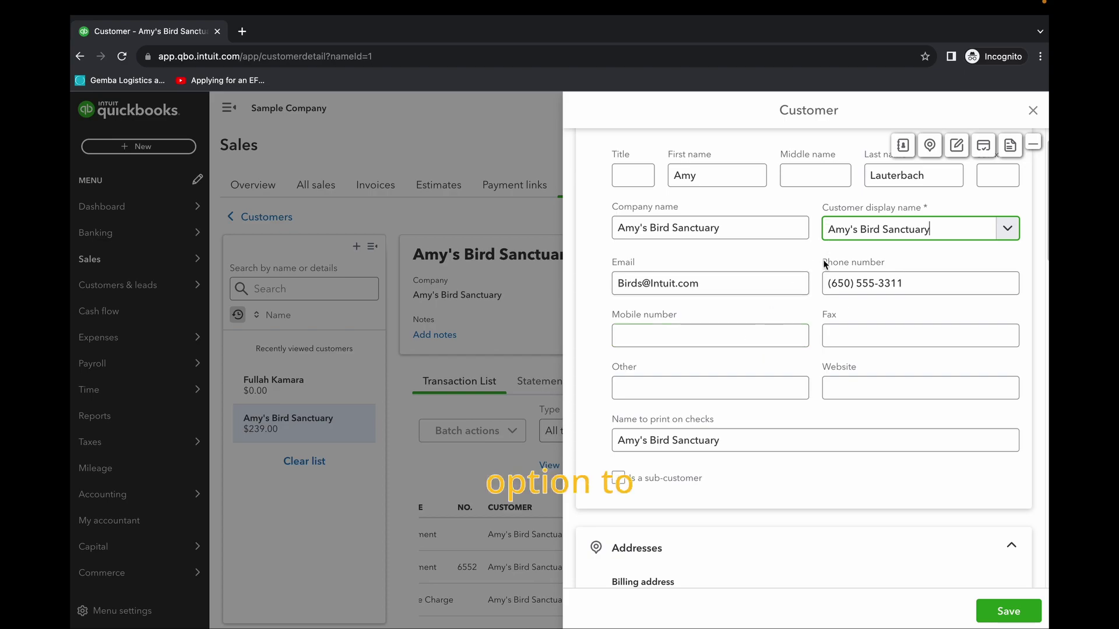
pyautogui.scroll(1, 825, 251)
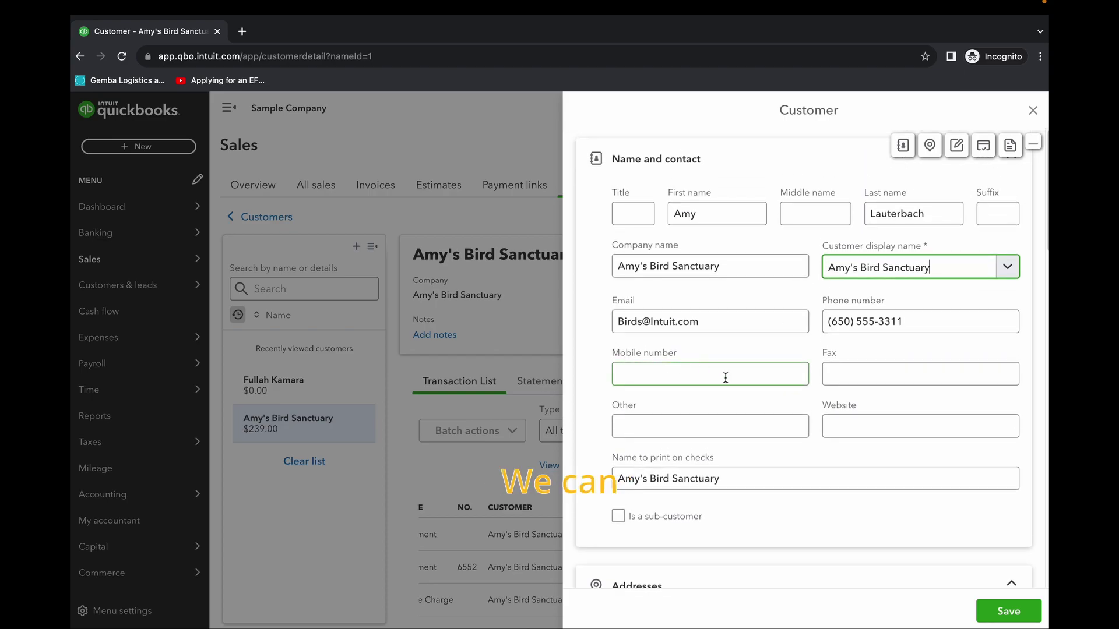
pyautogui.scroll(-5, 796, 374)
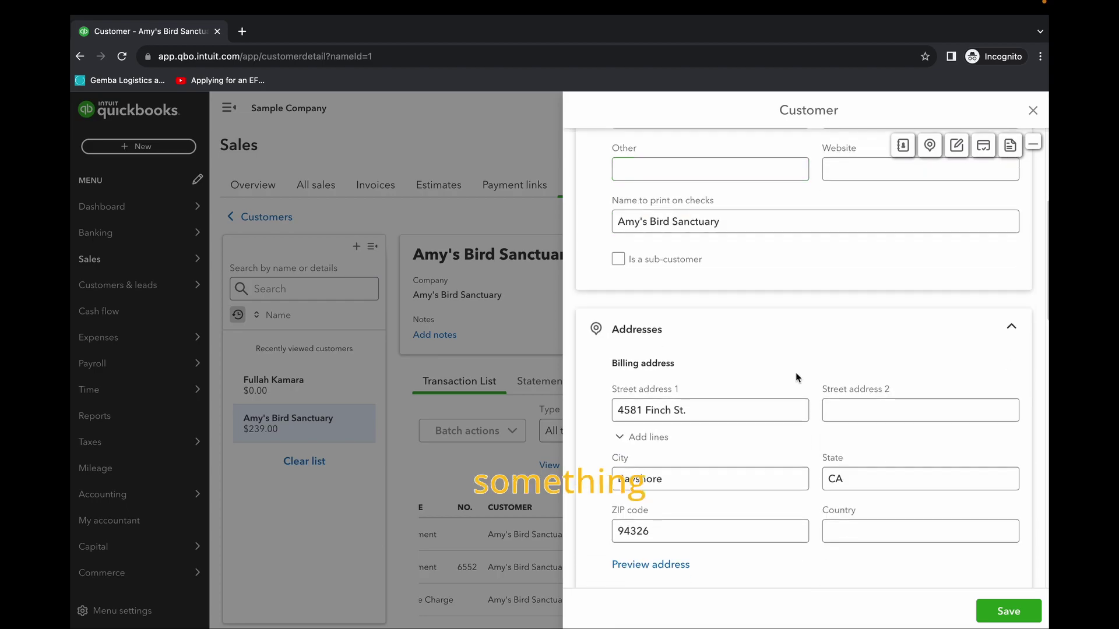
pyautogui.scroll(2, 794, 372)
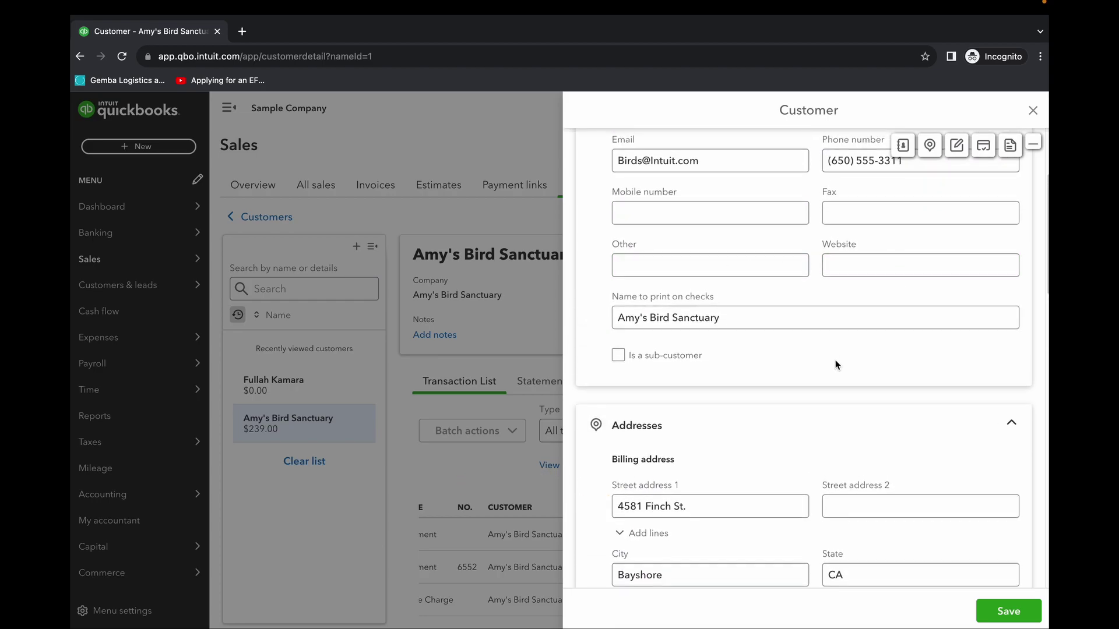
pyautogui.scroll(2, 758, 367)
pyautogui.scroll(-1, 771, 401)
pyautogui.scroll(-4, 771, 401)
pyautogui.scroll(7, 816, 396)
# Step: Enter the website address for Amy's Bird Sanctuary and save the customer record
pyautogui.click(846, 418)
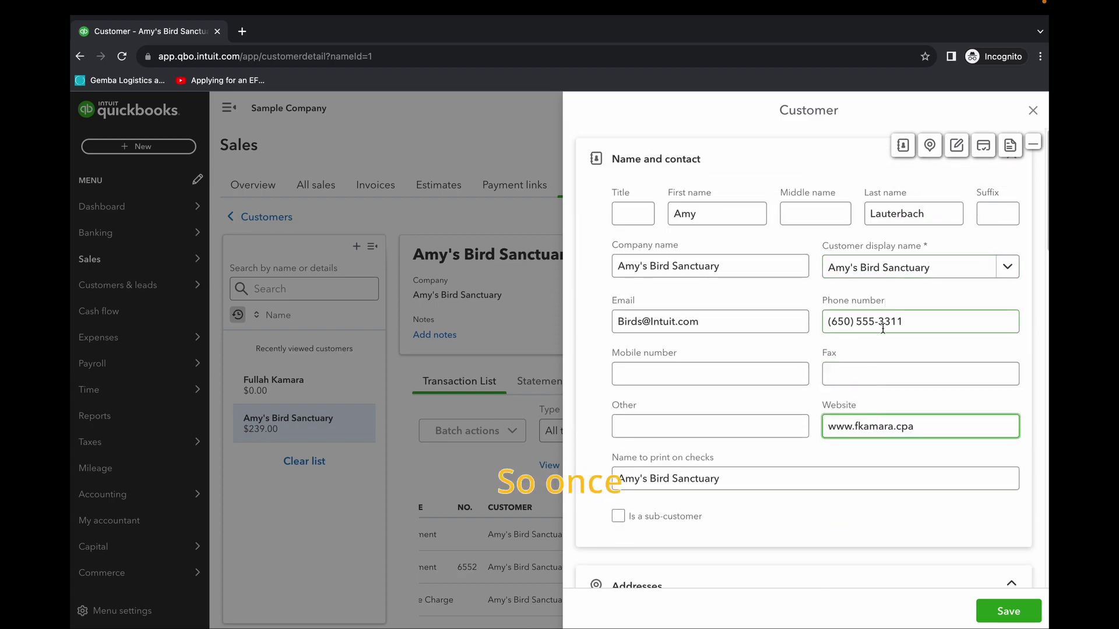
pyautogui.scroll(-5, 848, 407)
pyautogui.scroll(-2, 859, 430)
pyautogui.click(993, 620)
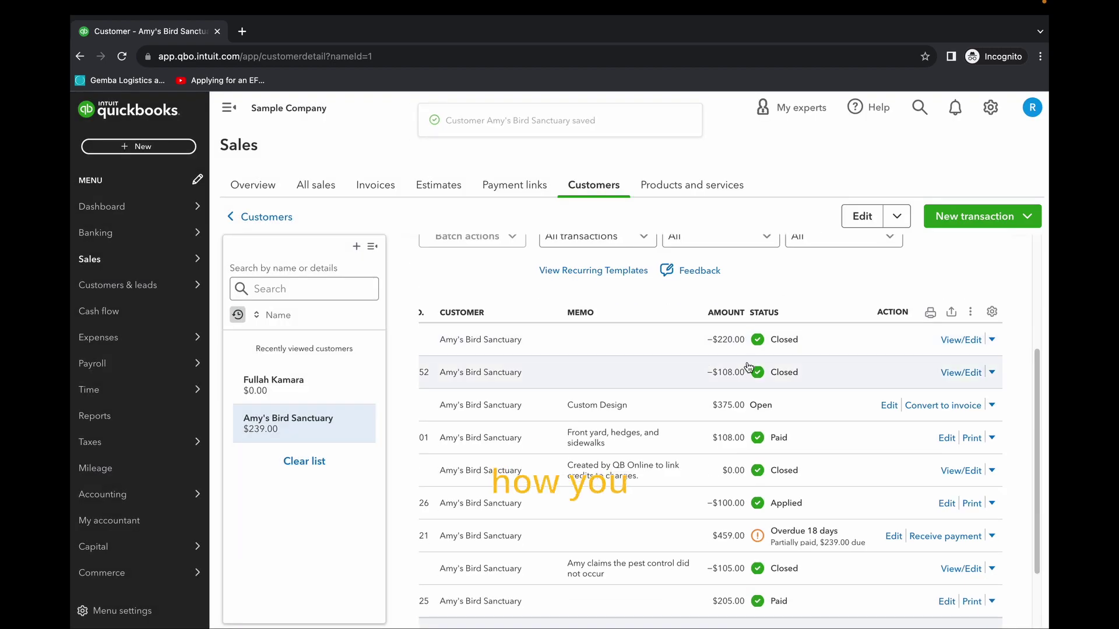
# Step: Look over the transaction list of Amy's Bird Sanctuary and go back to the list of all customers
pyautogui.scroll(-2, 732, 364)
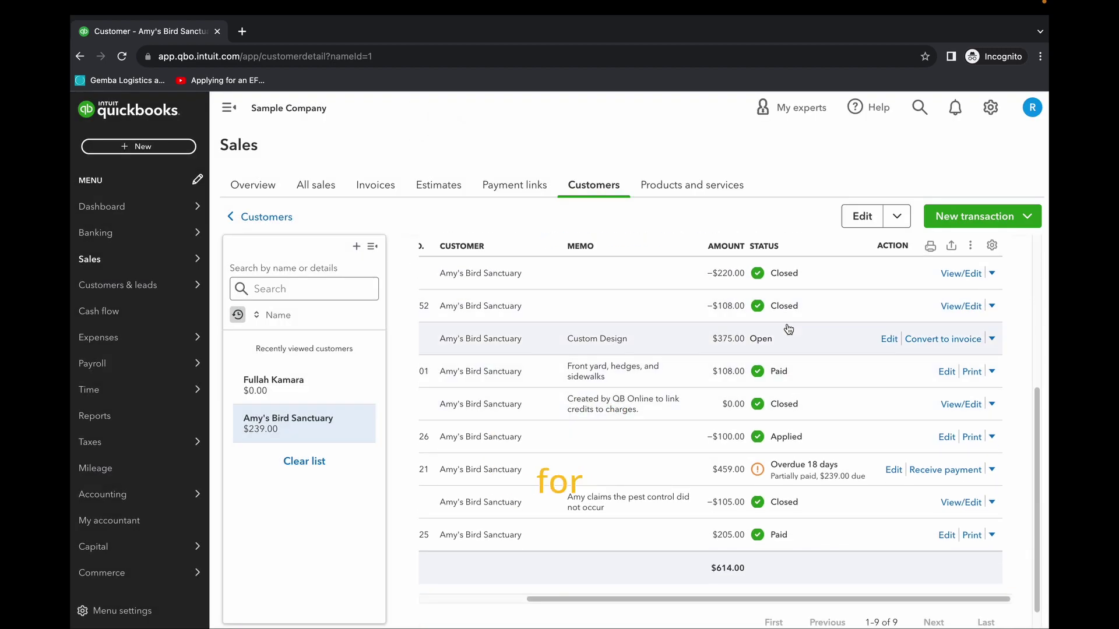
pyautogui.scroll(5, 759, 302)
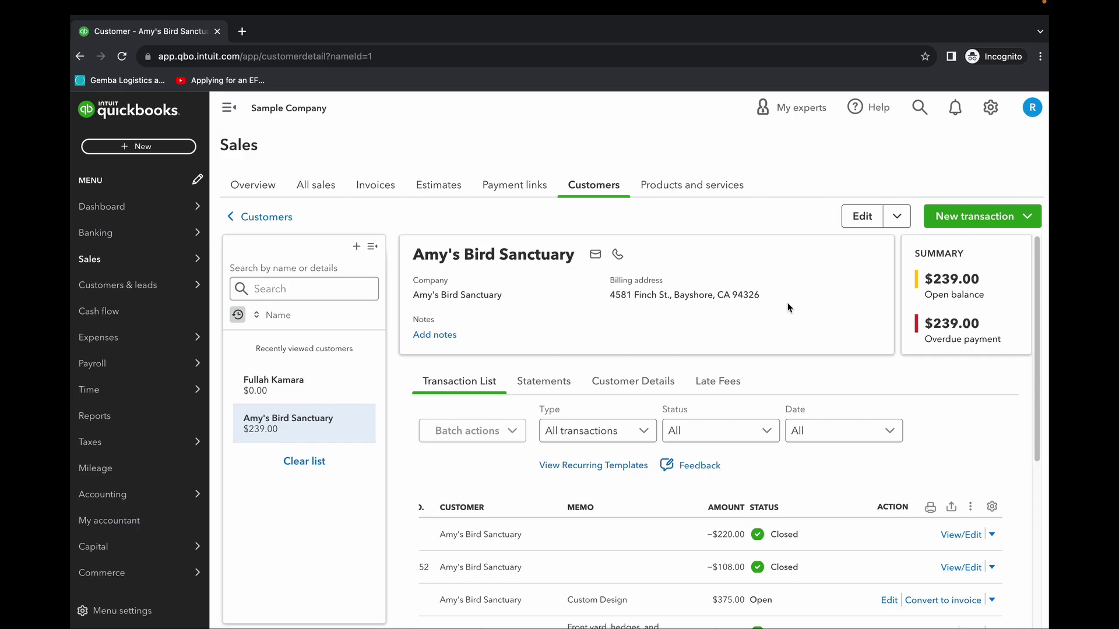
pyautogui.click(581, 196)
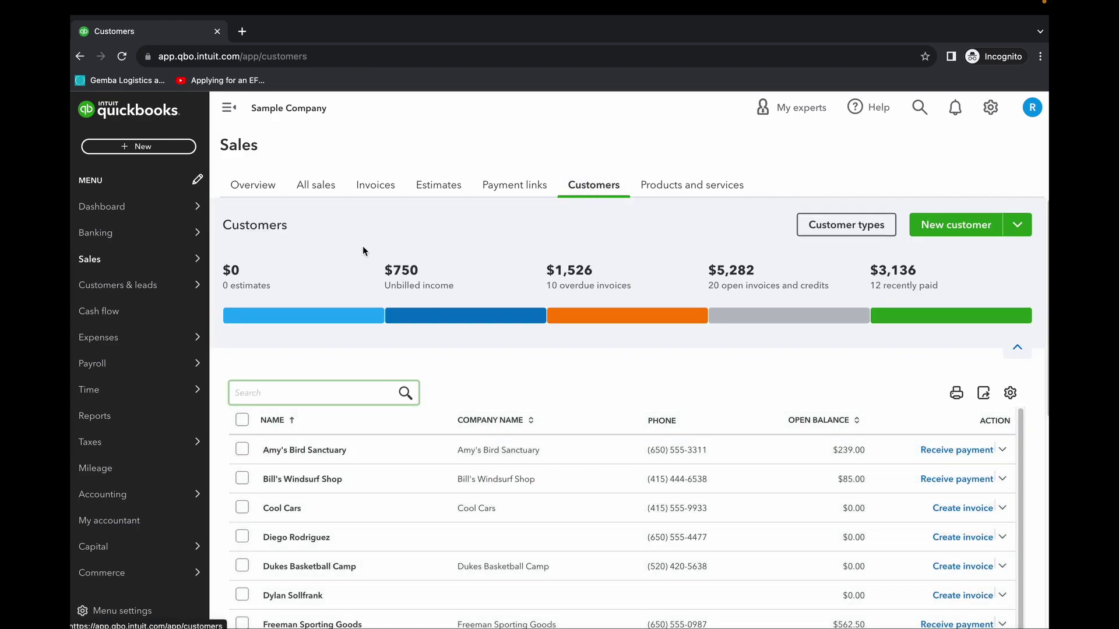
pyautogui.moveTo(114, 261)
pyautogui.click(239, 389)
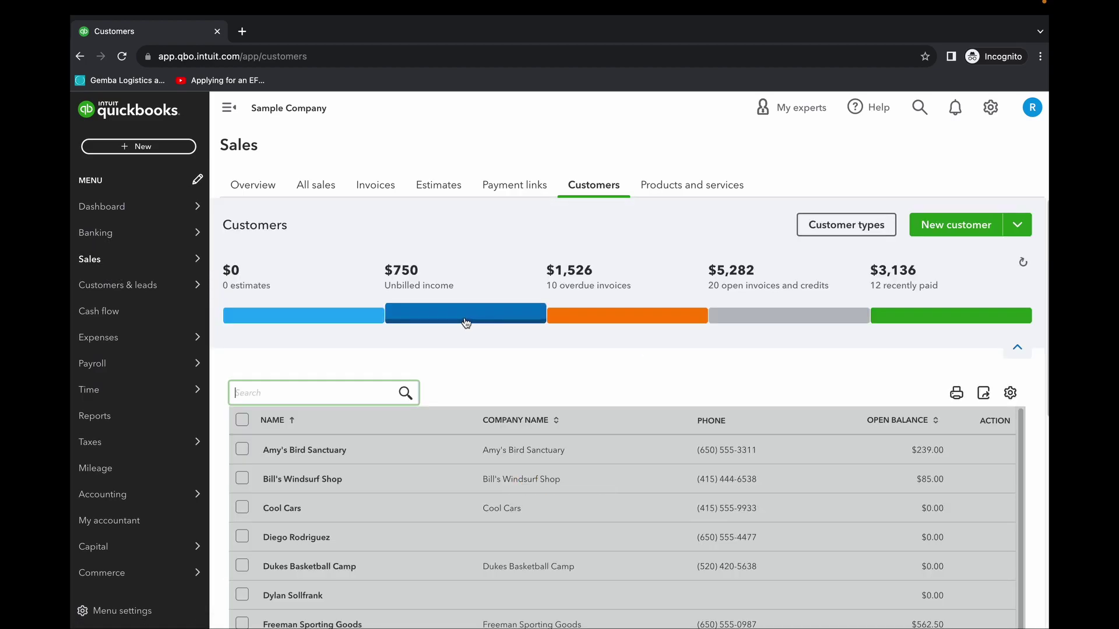
pyautogui.click(588, 186)
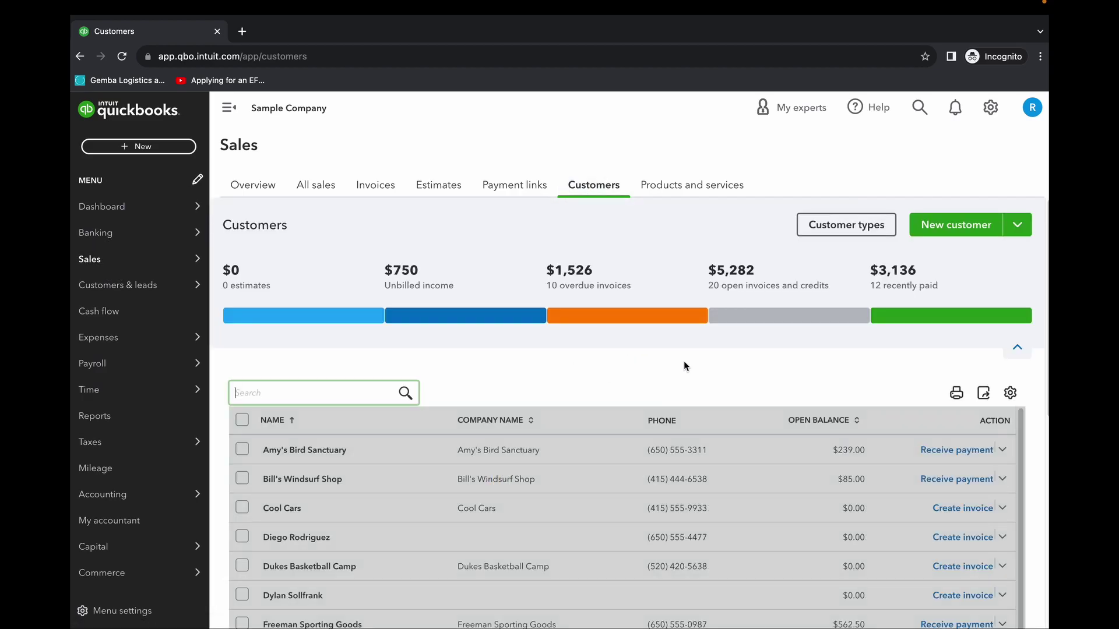
# Step: Create two new customer types named Referrals and Facebook
pyautogui.click(845, 230)
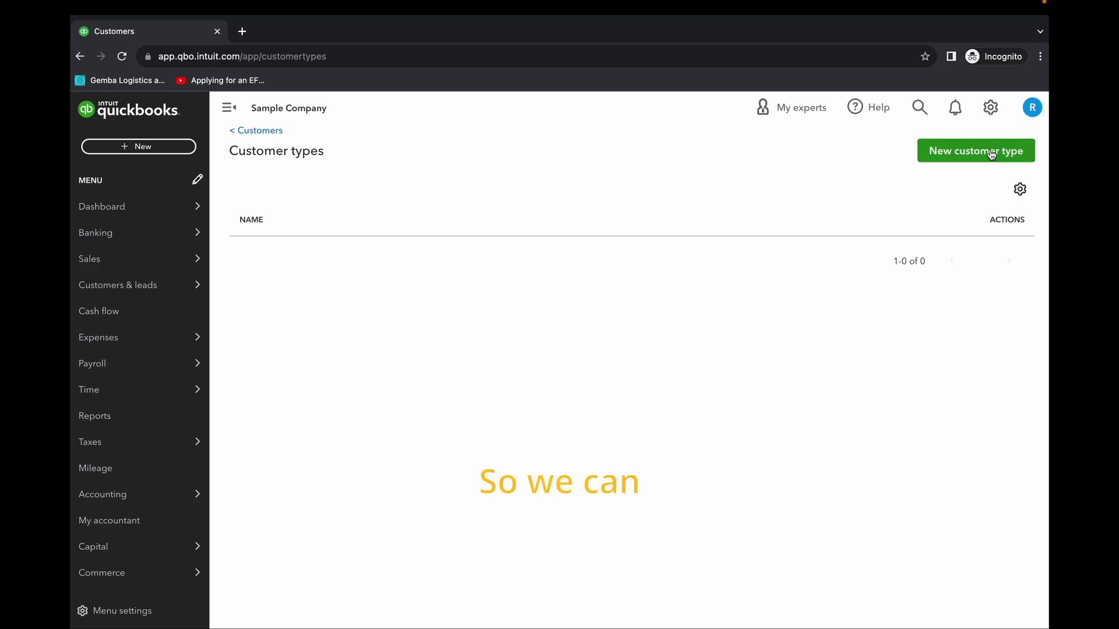
pyautogui.click(992, 154)
pyautogui.click(491, 372)
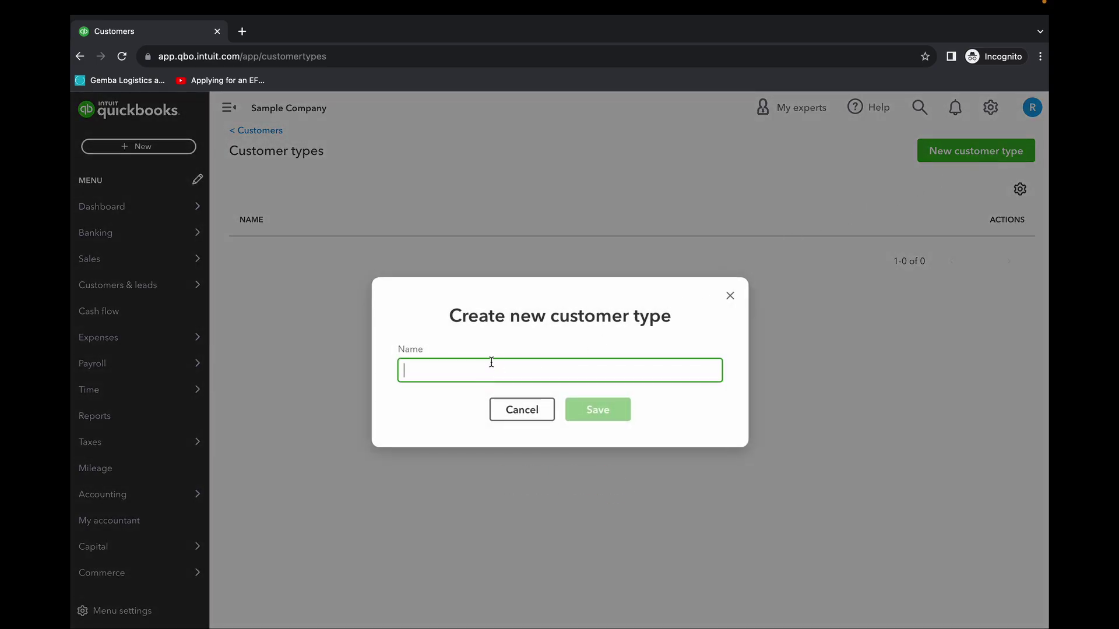
pyautogui.write('Referrals')
pyautogui.click(606, 414)
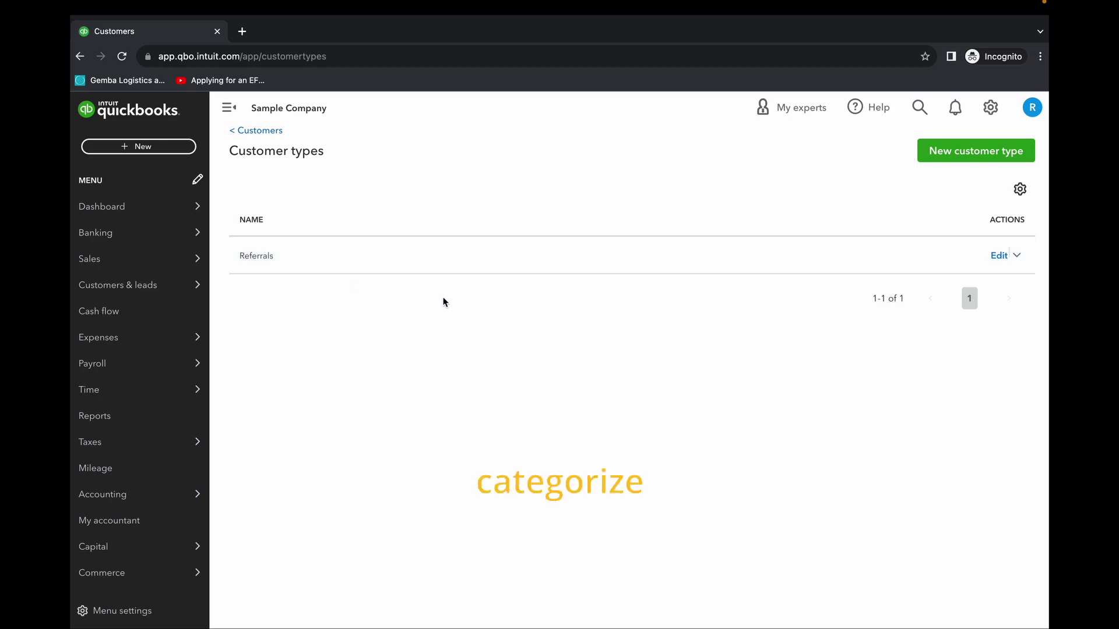
pyautogui.click(1015, 154)
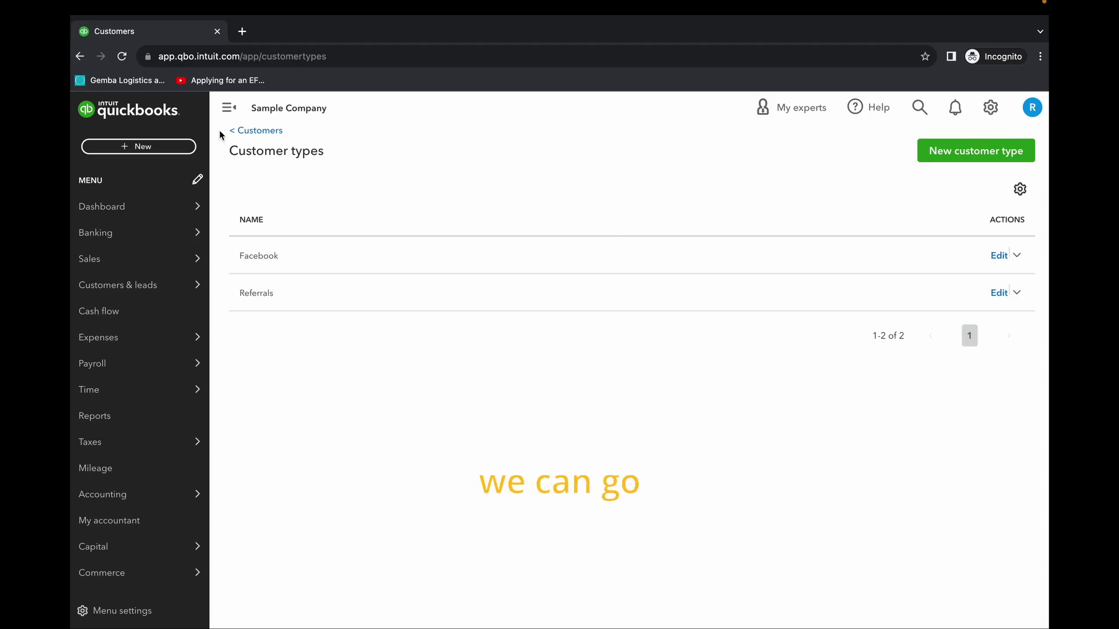
# Step: Go back from the customer types to the customer list and open the customer Cool Cars for editing
pyautogui.click(242, 130)
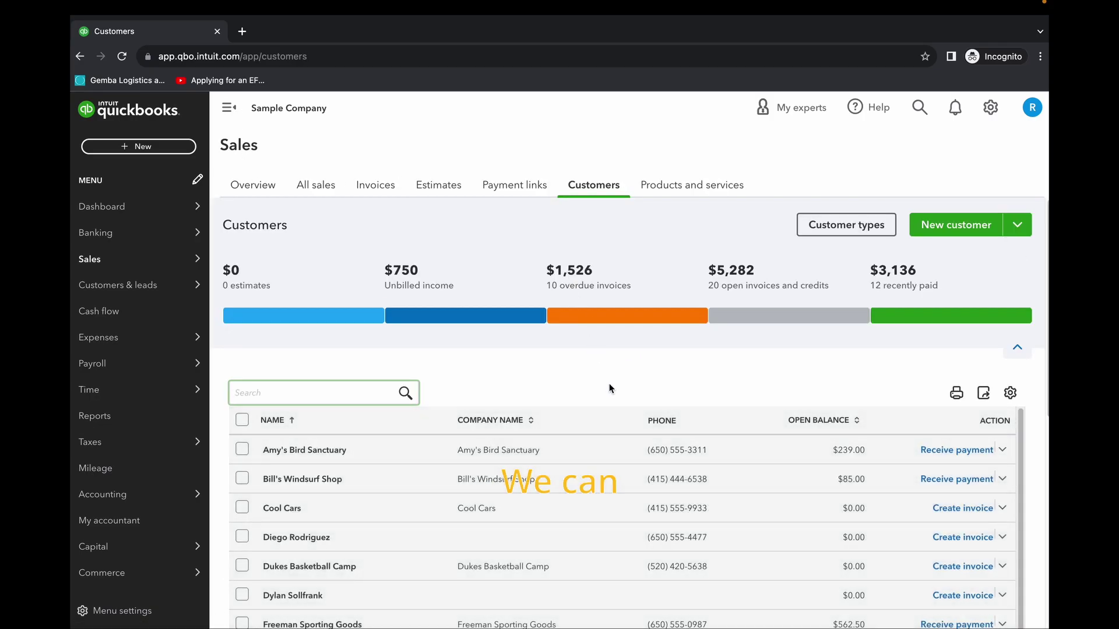
pyautogui.scroll(-2, 618, 388)
pyautogui.scroll(-2, 758, 432)
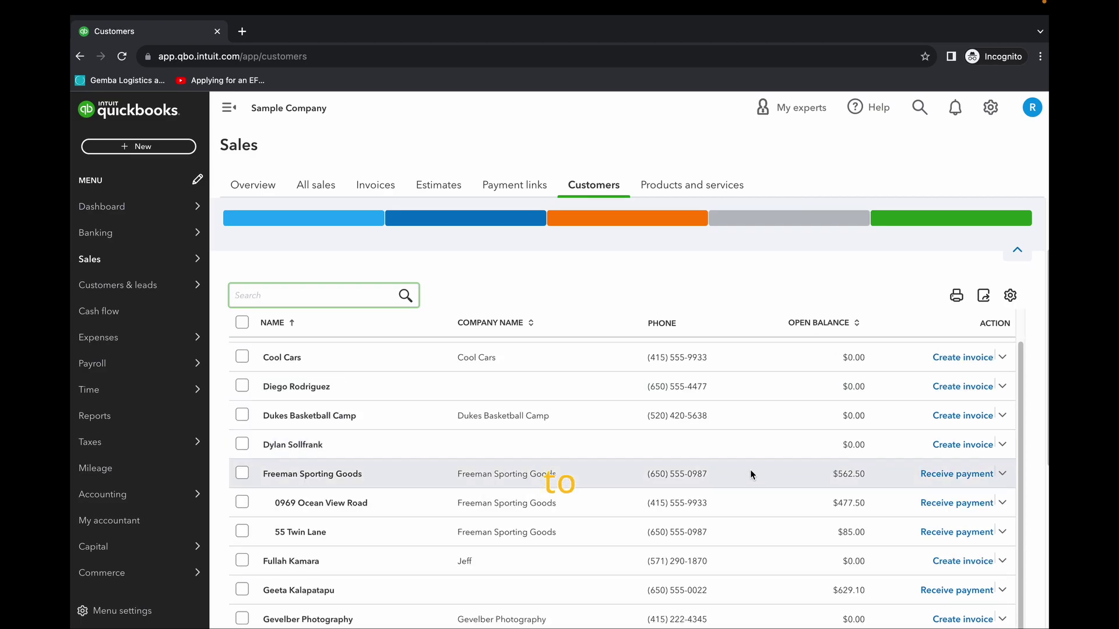
pyautogui.scroll(2, 750, 470)
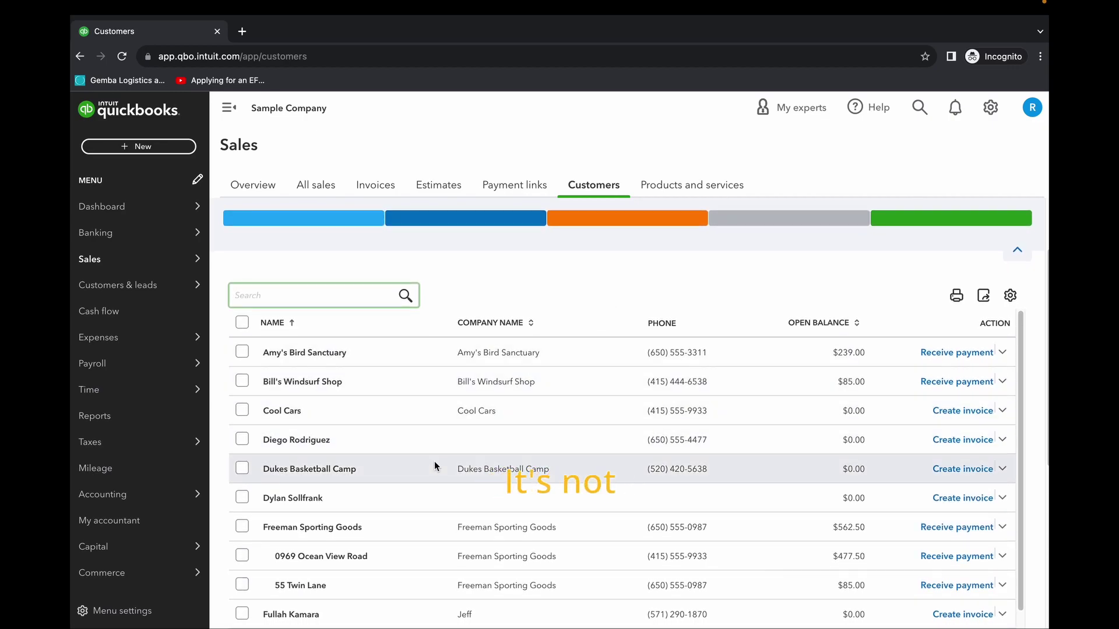
pyautogui.click(282, 410)
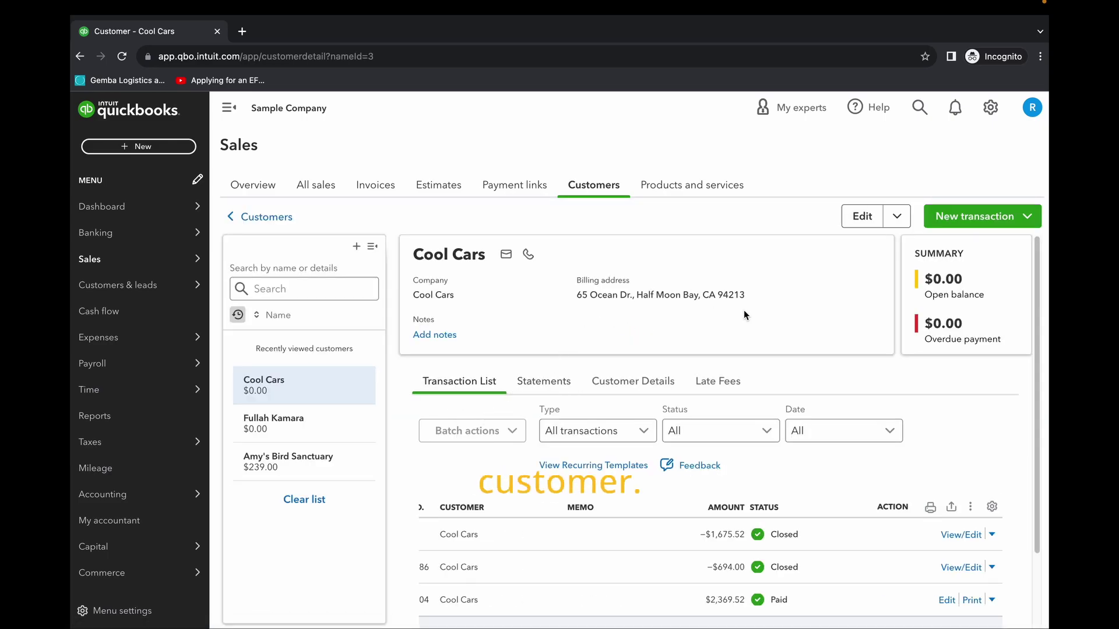
pyautogui.scroll(-2, 744, 310)
pyautogui.scroll(1, 840, 397)
pyautogui.click(858, 217)
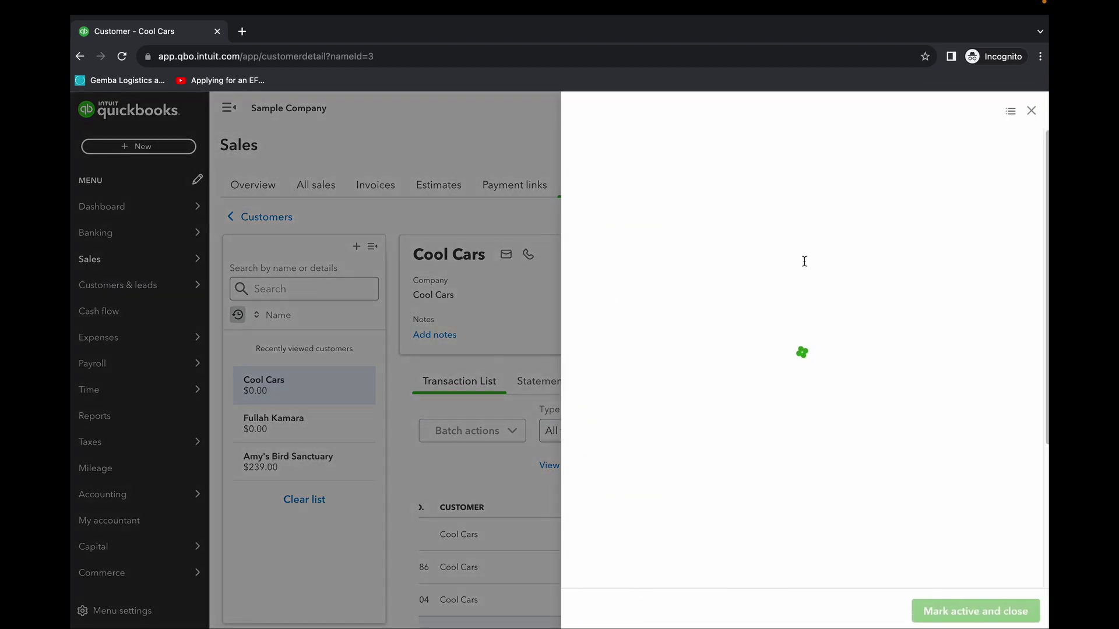
# Step: Assign the customer type Facebook to Cool Cars in the additional info and save the record
pyautogui.scroll(-6, 802, 407)
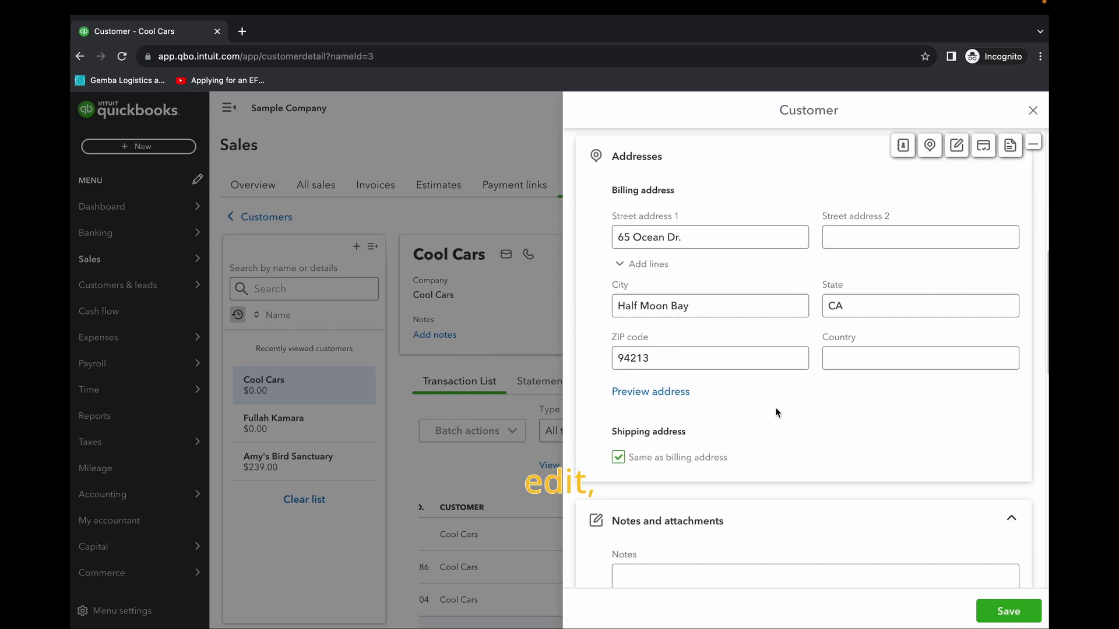
pyautogui.scroll(-8, 774, 407)
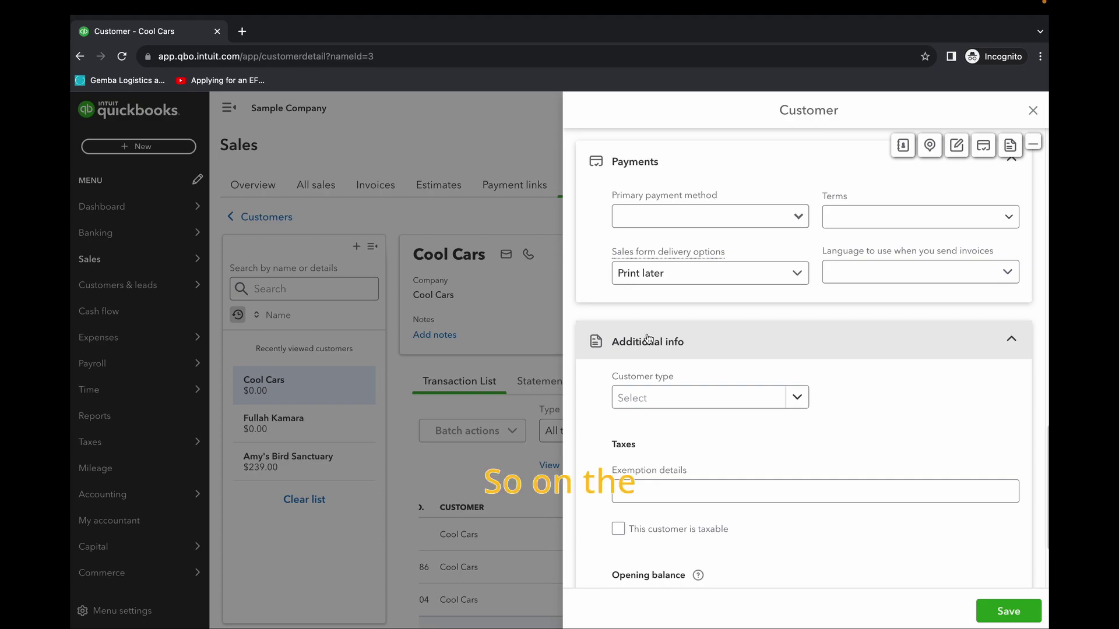
pyautogui.click(798, 397)
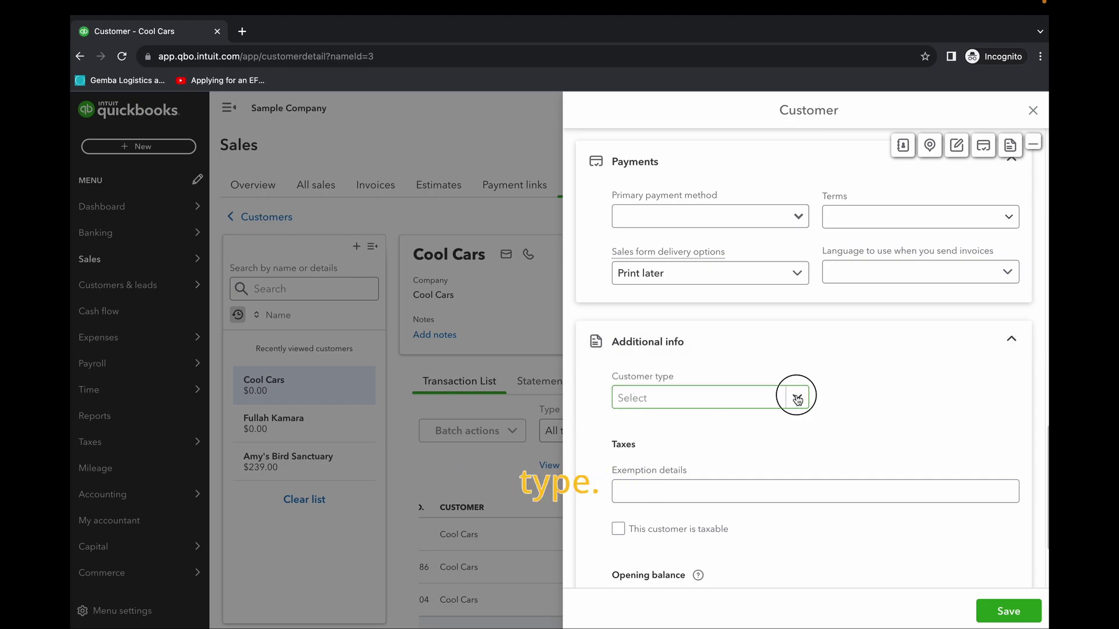
pyautogui.click(797, 397)
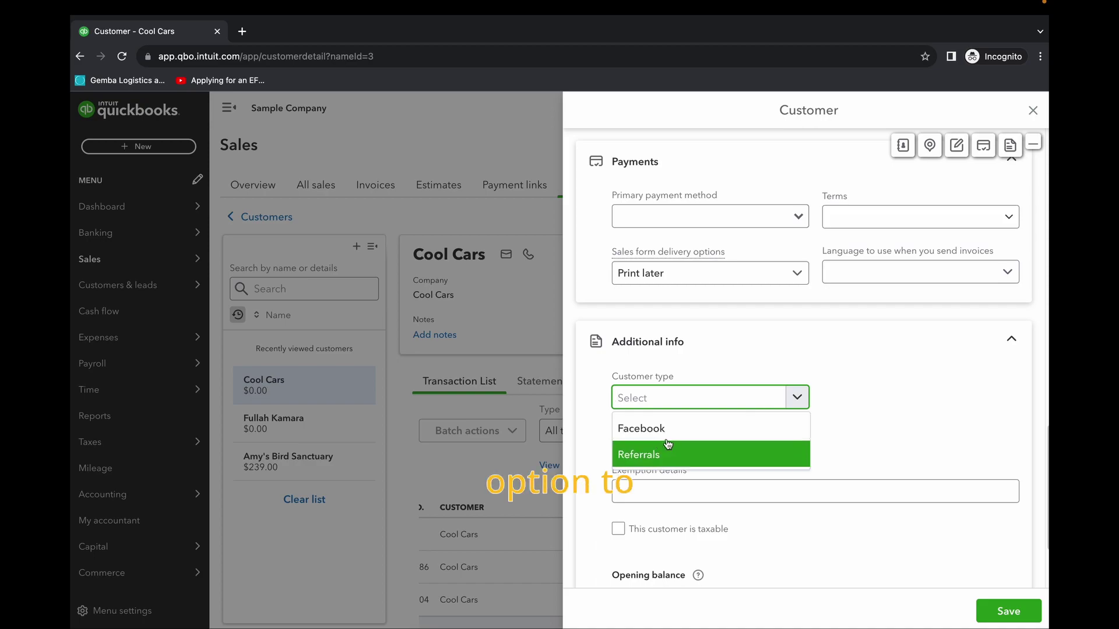
pyautogui.click(702, 432)
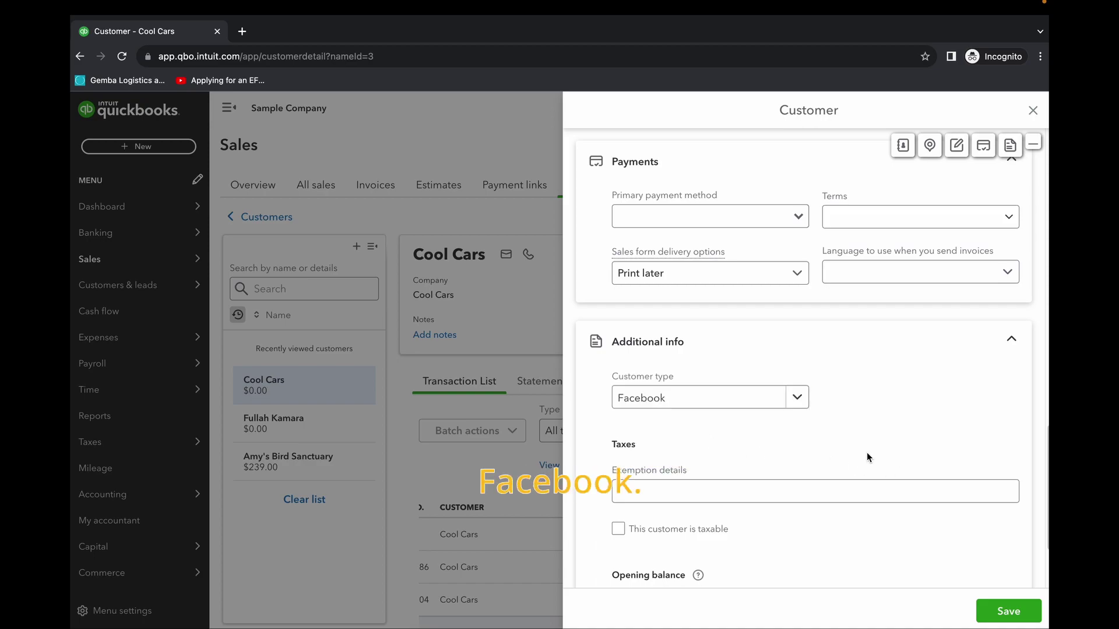
pyautogui.scroll(-2, 874, 461)
pyautogui.click(1008, 611)
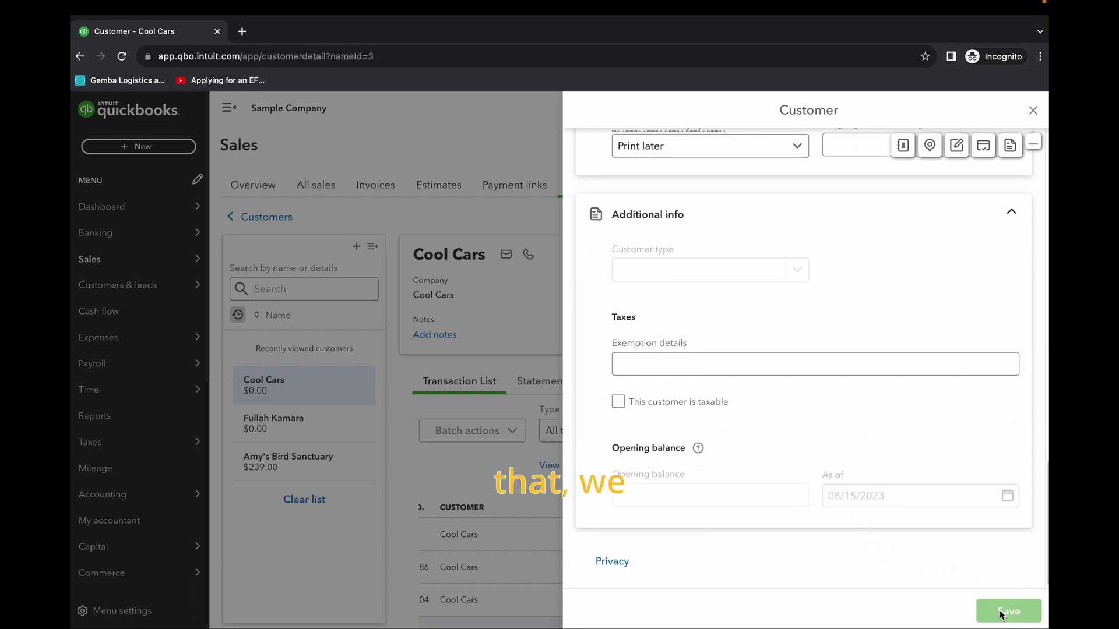
# Step: Look over the transactions of Cool Cars and return to the customer list
pyautogui.scroll(-2, 697, 451)
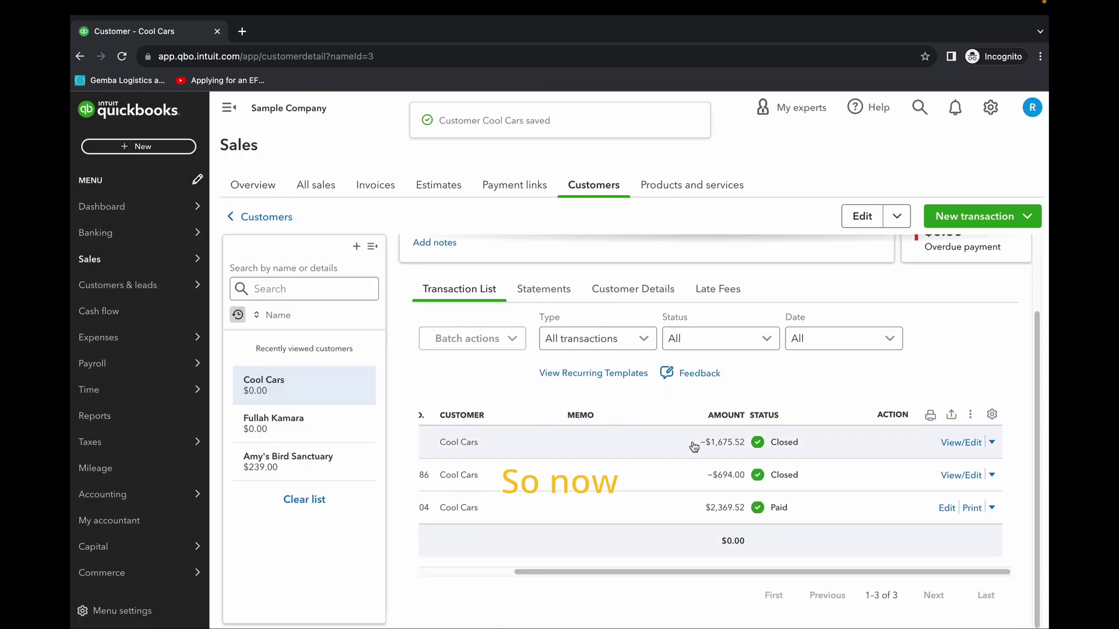
pyautogui.scroll(2, 809, 374)
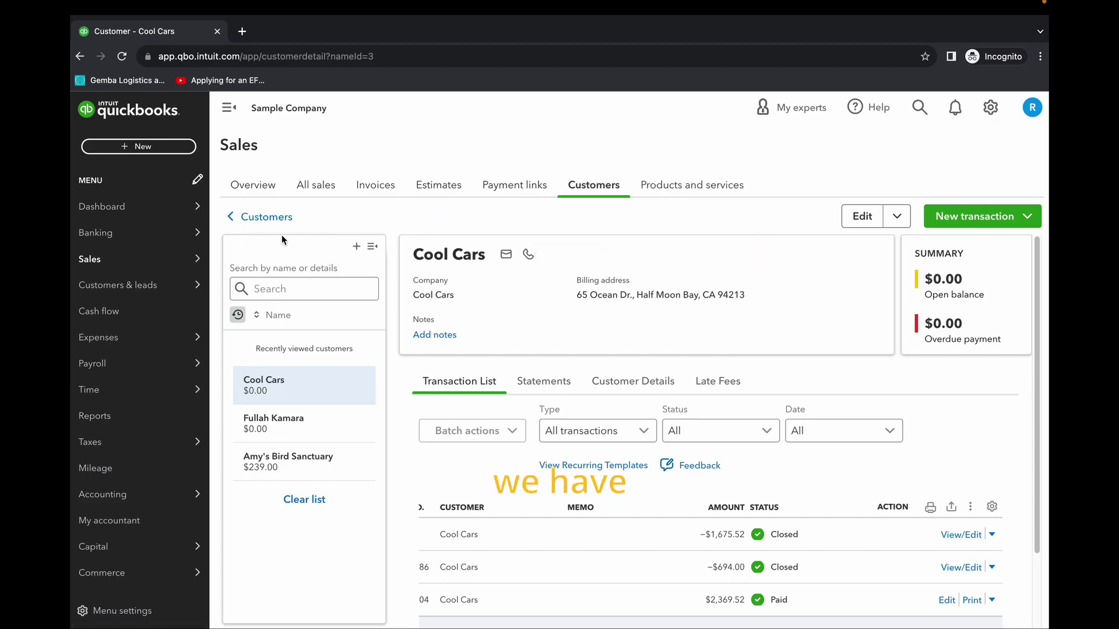
pyautogui.click(242, 220)
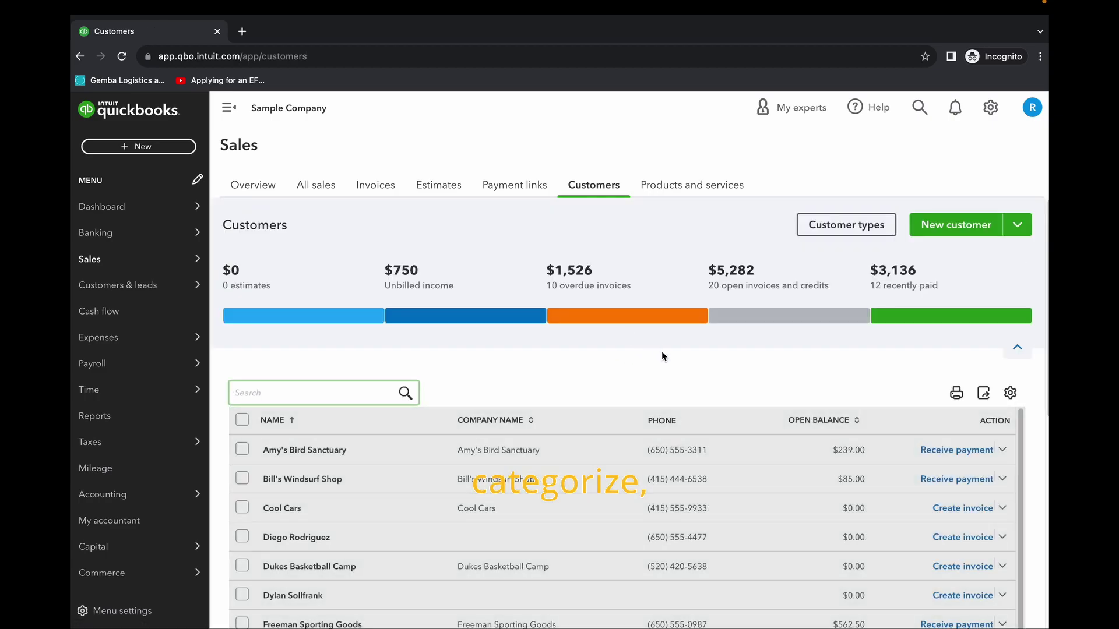
pyautogui.scroll(-2, 662, 351)
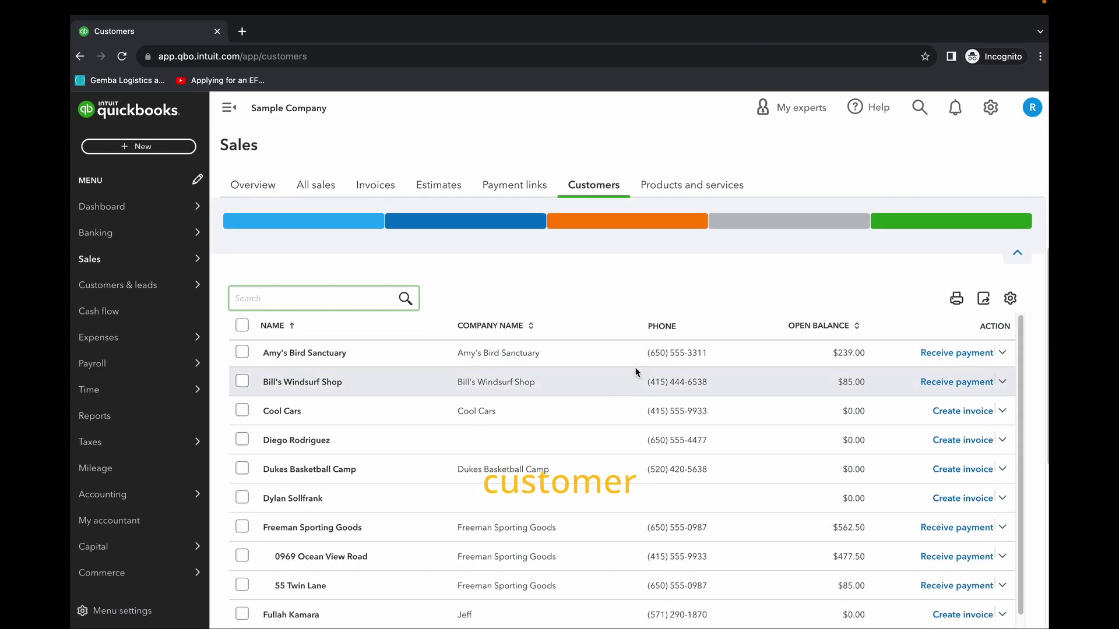
# Step: Look through the customer list and return to its beginning
pyautogui.scroll(-4, 636, 361)
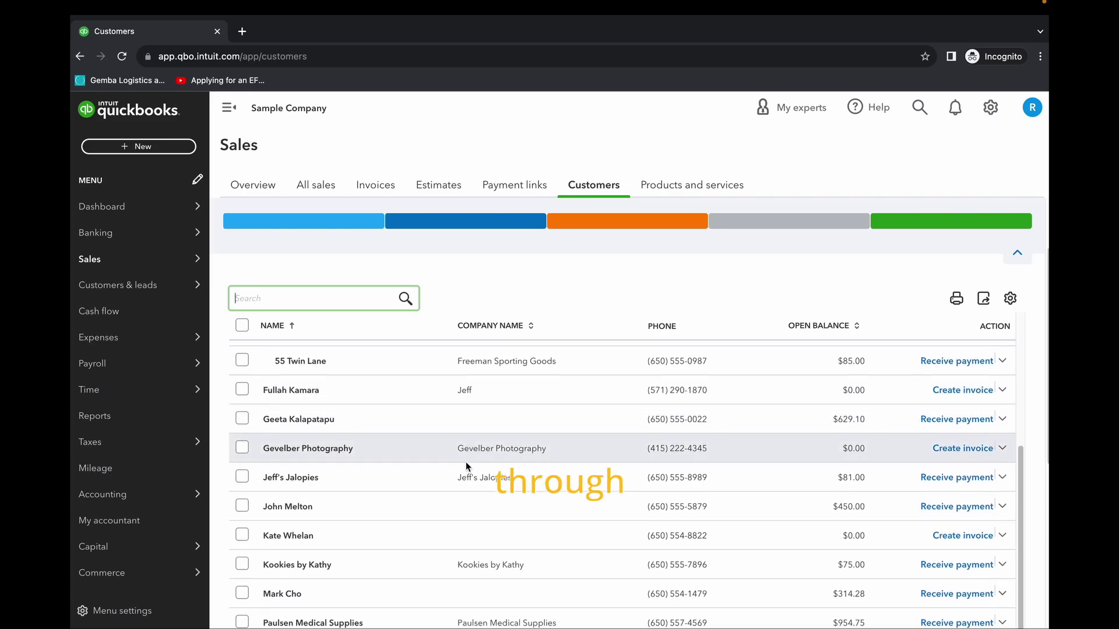
pyautogui.scroll(4, 609, 487)
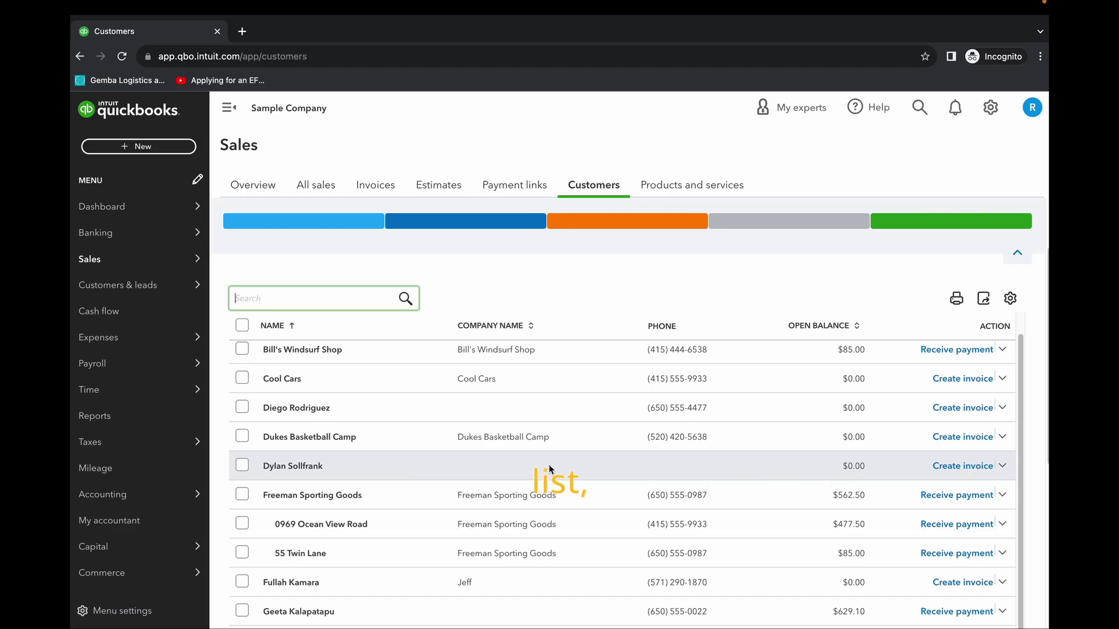
pyautogui.scroll(1, 551, 468)
pyautogui.scroll(2, 674, 431)
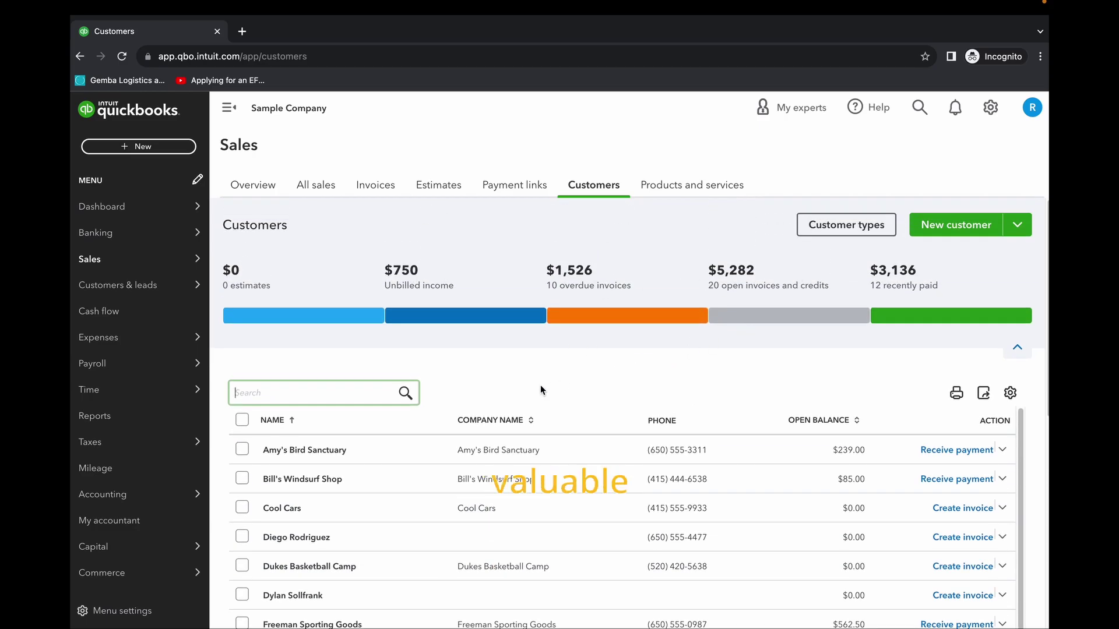
pyautogui.scroll(-1, 507, 385)
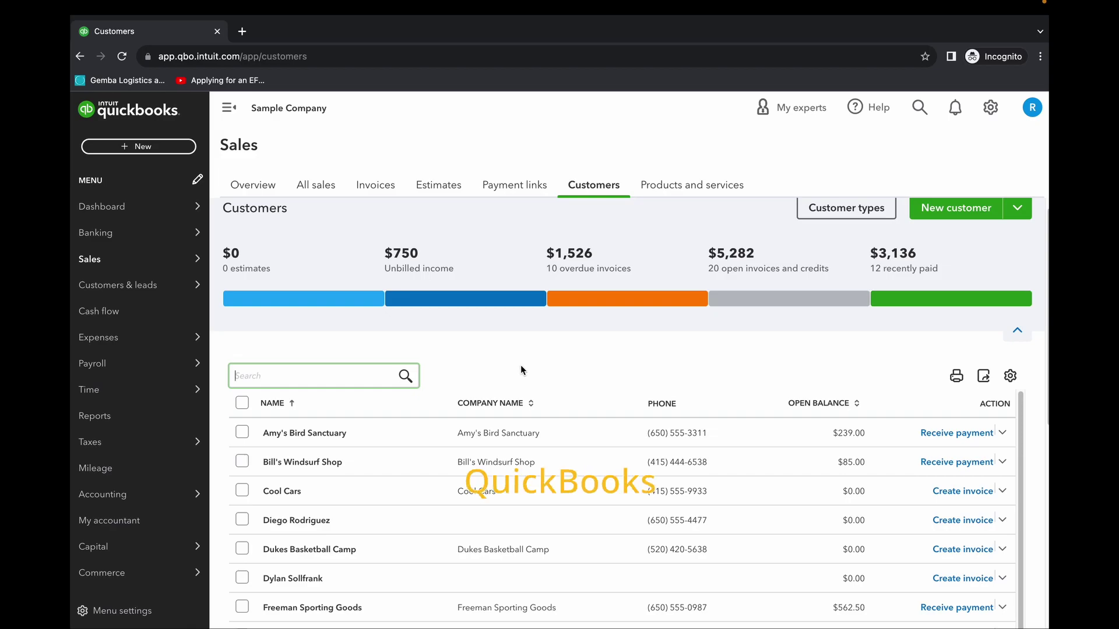
pyautogui.scroll(-1, 520, 364)
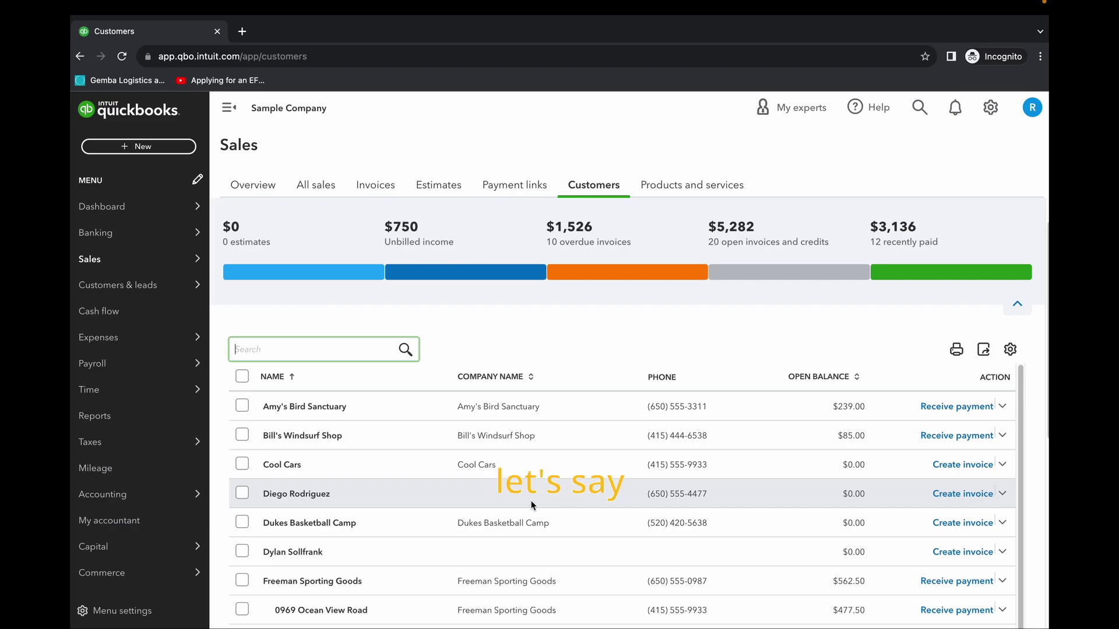
# Step: Assign the customer type Referrals to Cool Cars, Dukes Basketball Camp and the customer listed between them in one batch action
pyautogui.click(242, 523)
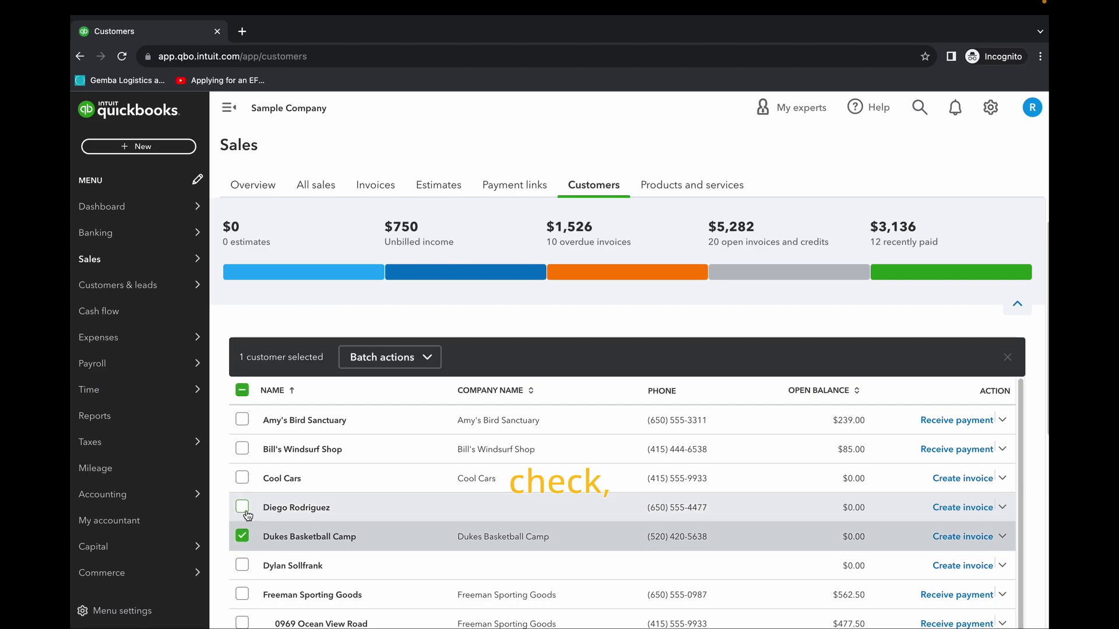
pyautogui.click(242, 507)
pyautogui.click(242, 477)
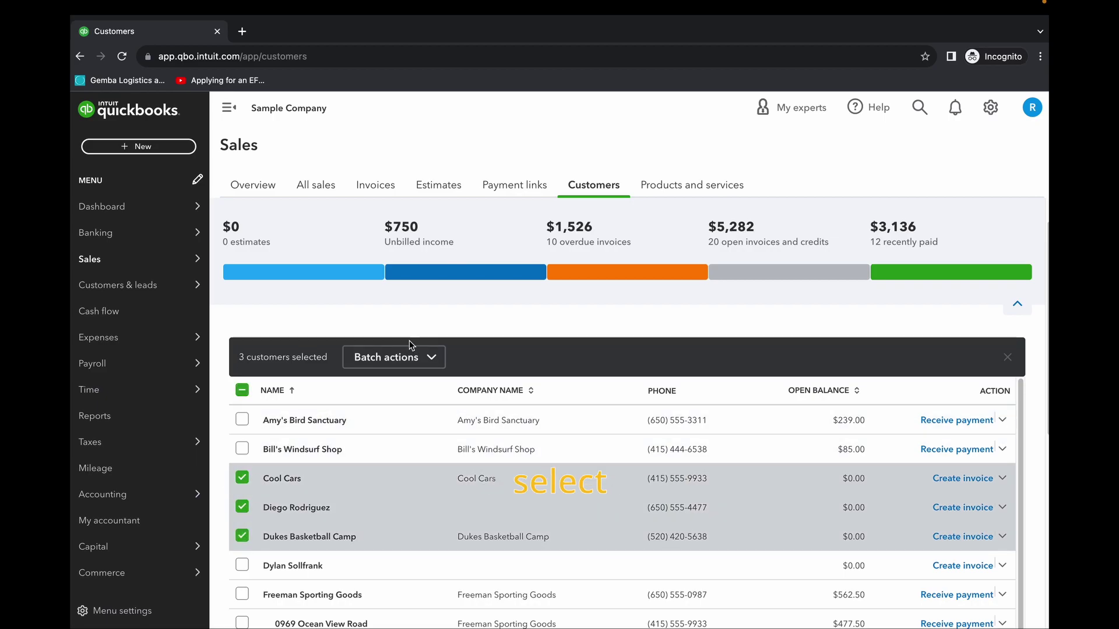
pyautogui.click(432, 358)
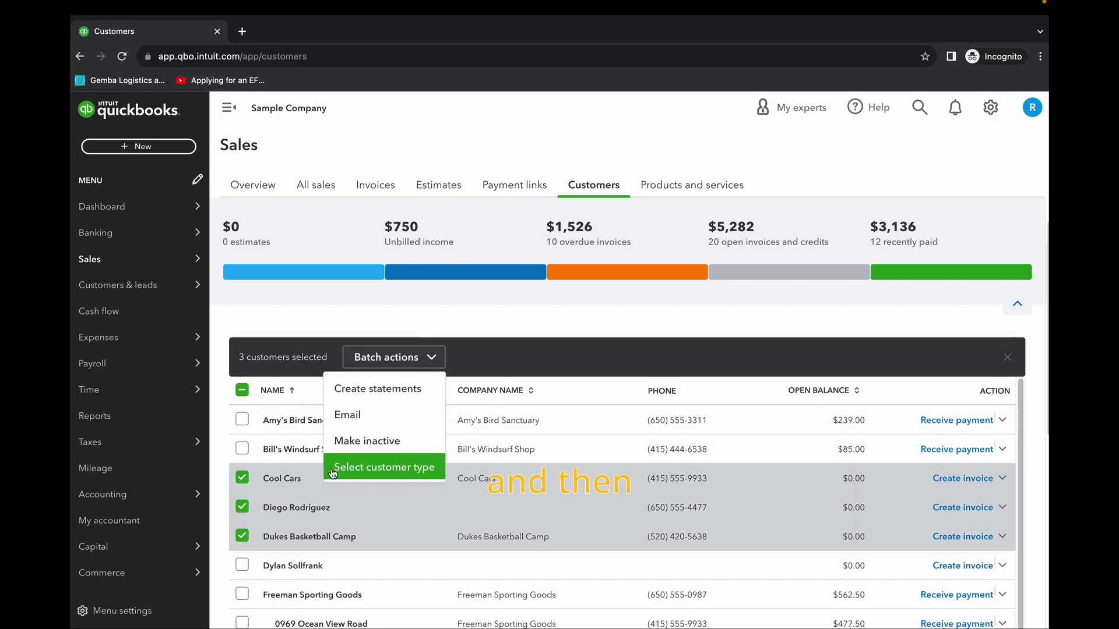
pyautogui.click(388, 474)
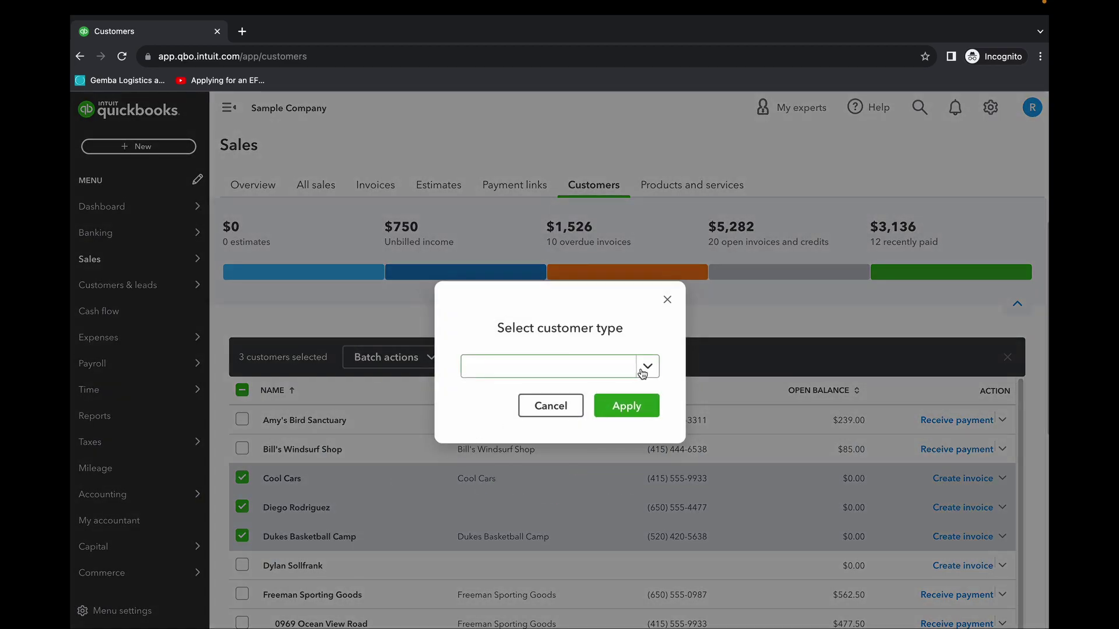
pyautogui.click(644, 368)
pyautogui.click(495, 425)
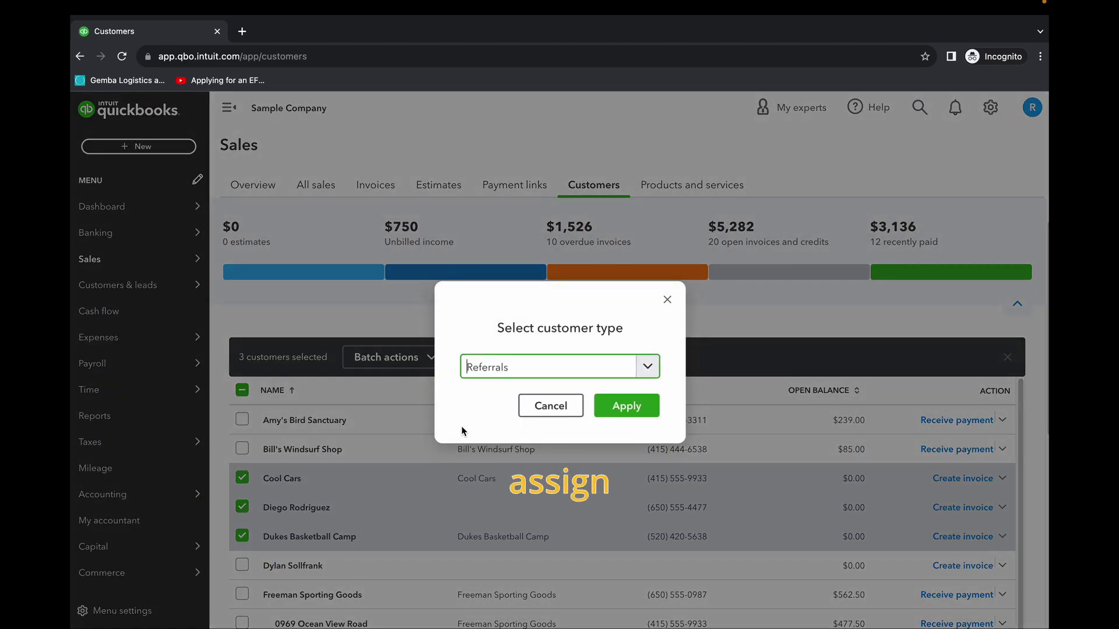
pyautogui.click(642, 412)
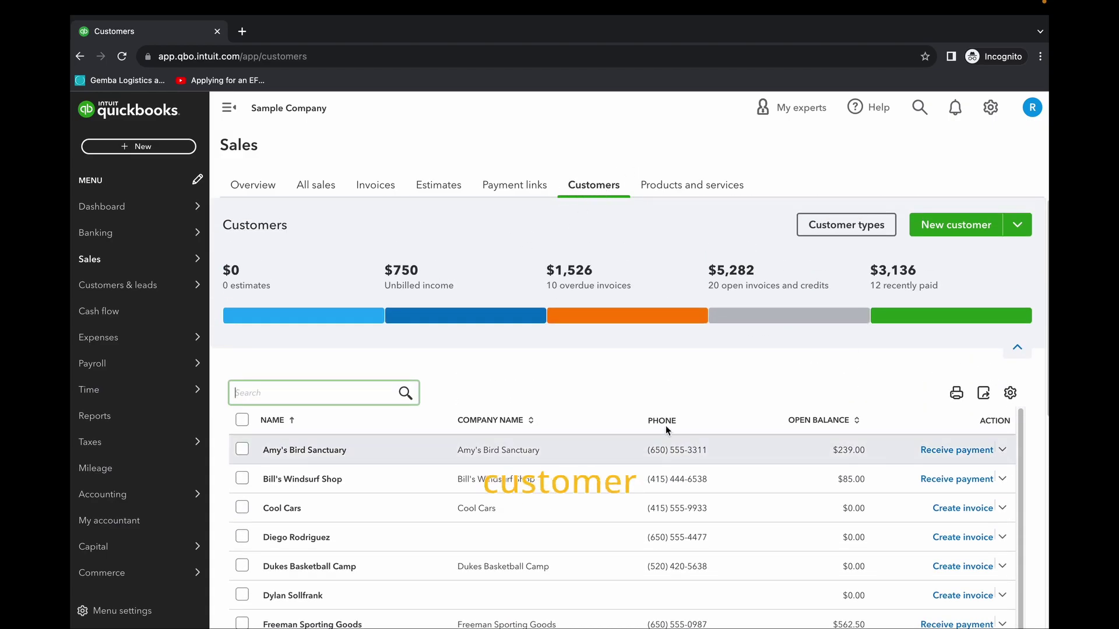
# Step: Show the Customer type column in the customer list
pyautogui.scroll(-2, 866, 371)
pyautogui.scroll(-2, 870, 373)
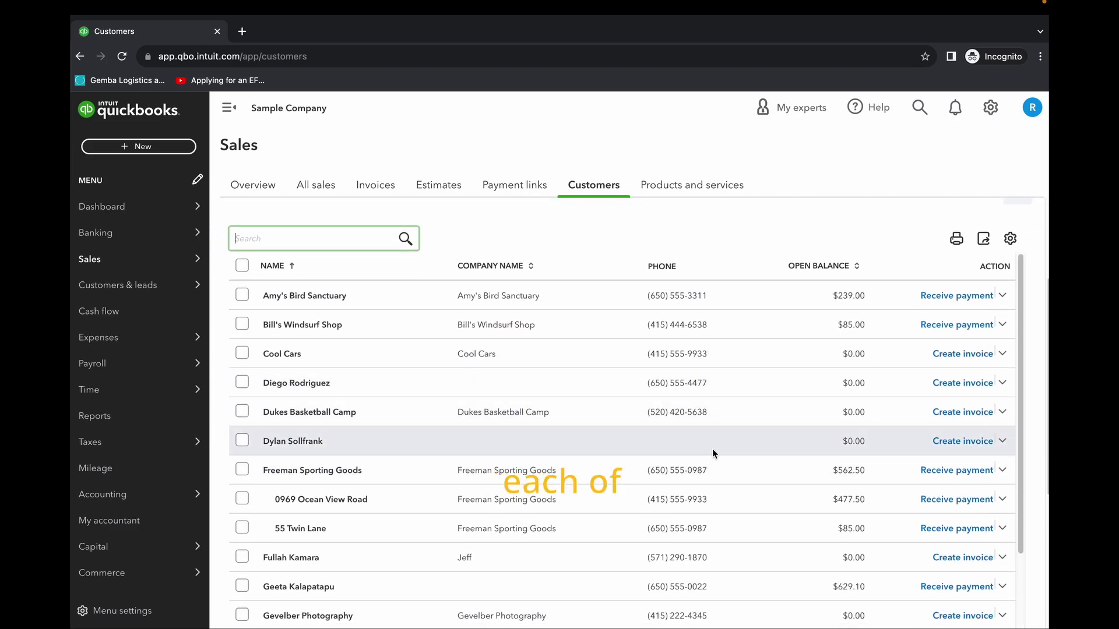
pyautogui.scroll(-1, 711, 446)
pyautogui.scroll(-8, 711, 443)
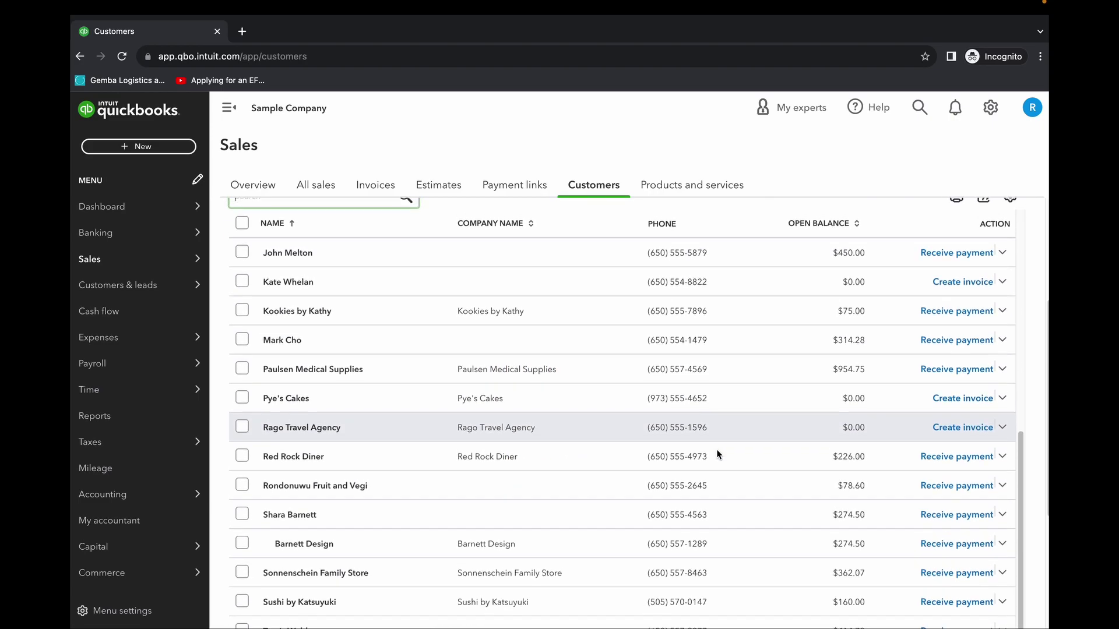
pyautogui.scroll(4, 717, 452)
pyautogui.click(1004, 398)
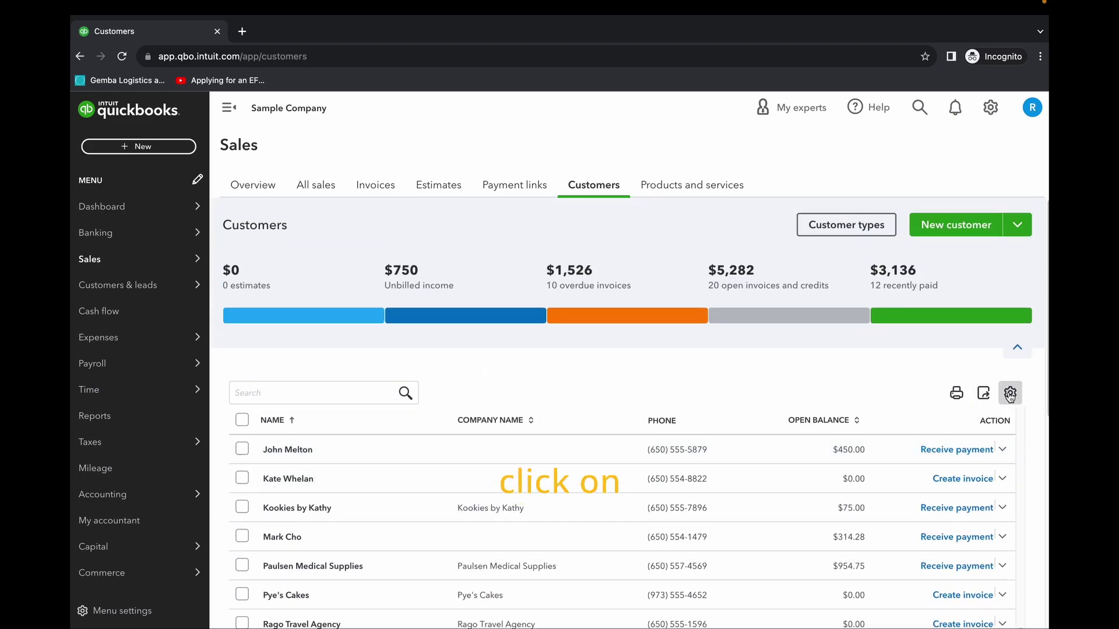
pyautogui.scroll(-2, 898, 370)
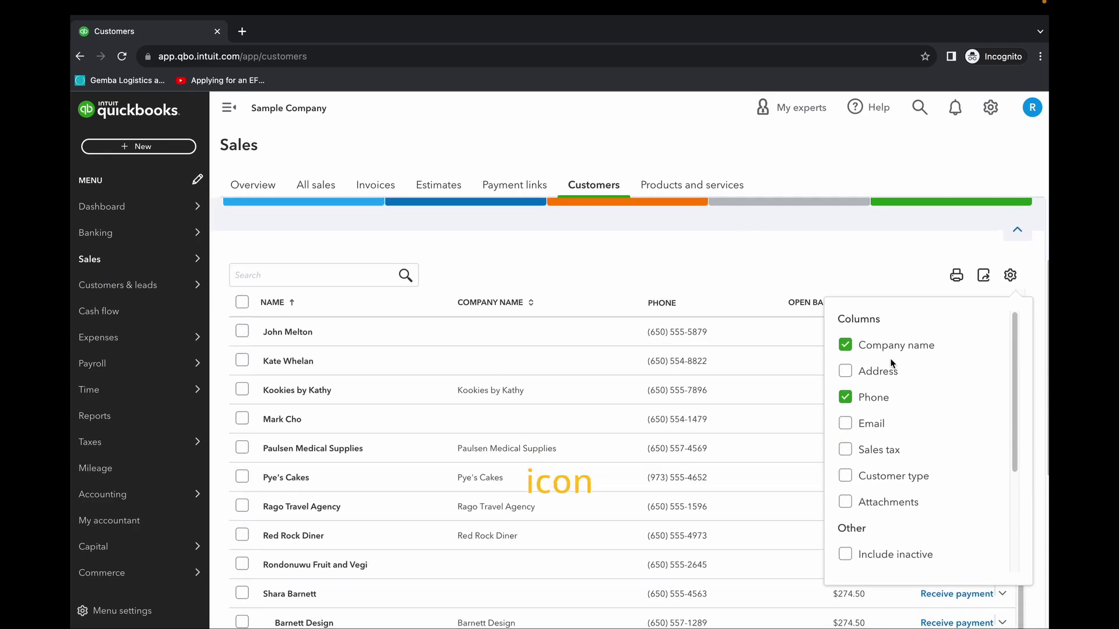
pyautogui.click(845, 477)
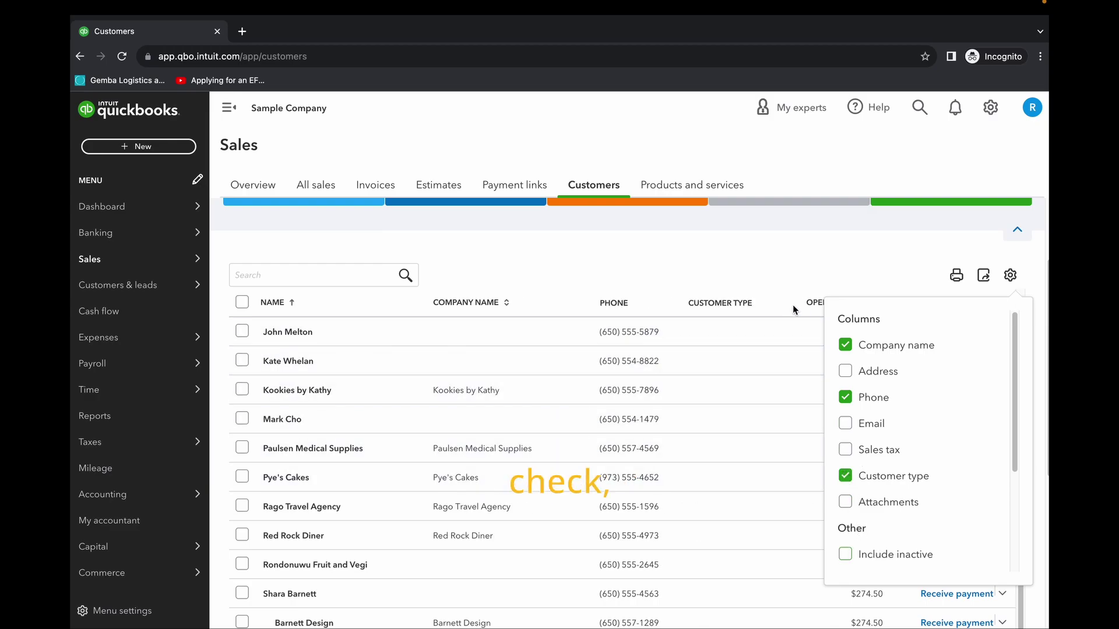
pyautogui.click(805, 262)
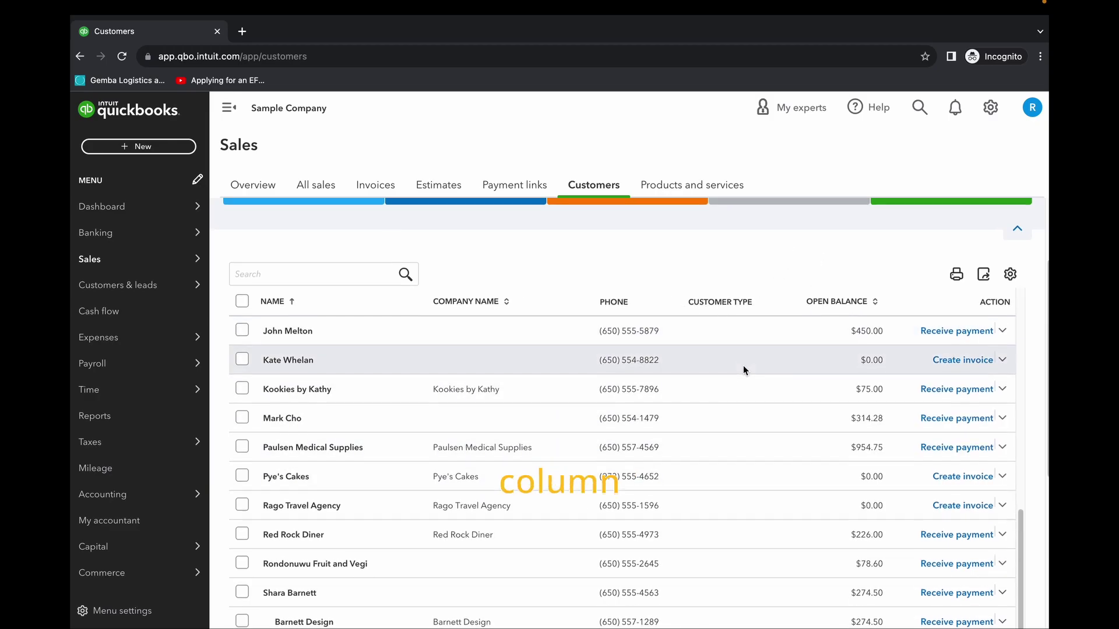
# Step: Examine the customer types assigned to the customers throughout the list
pyautogui.scroll(-1, 743, 365)
pyautogui.scroll(3, 743, 366)
pyautogui.scroll(-6, 742, 367)
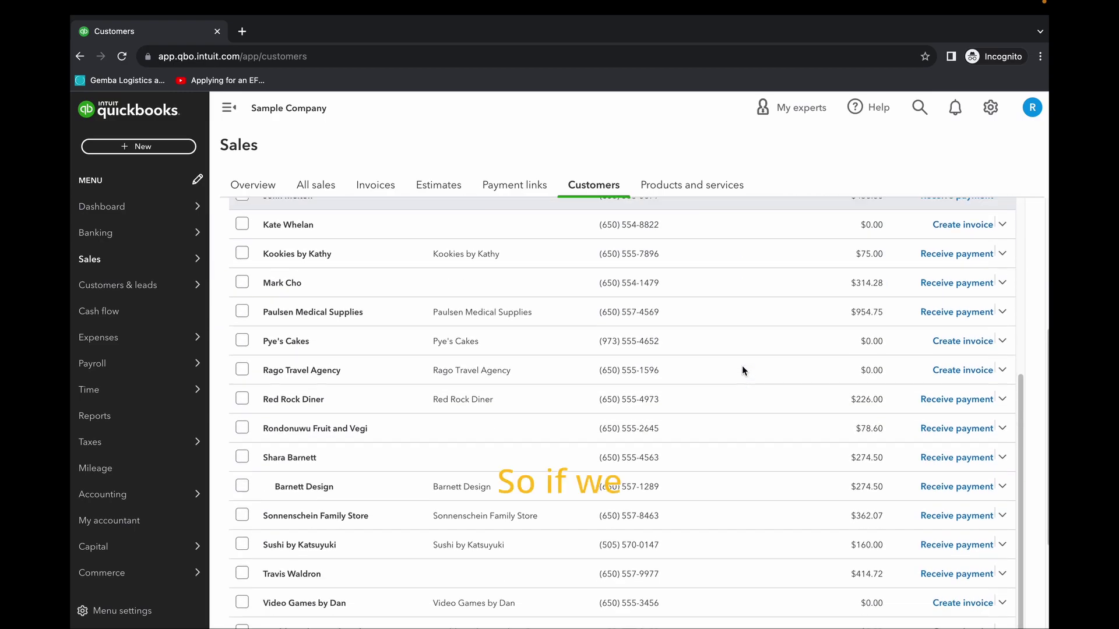
pyautogui.scroll(10, 743, 368)
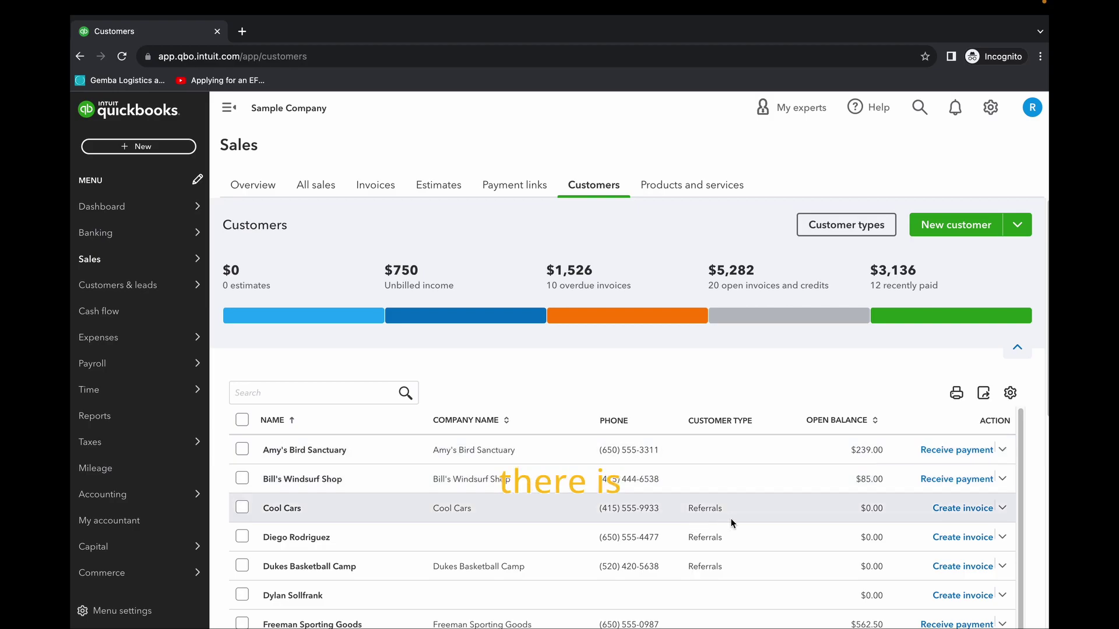
pyautogui.scroll(-5, 781, 578)
pyautogui.scroll(5, 779, 572)
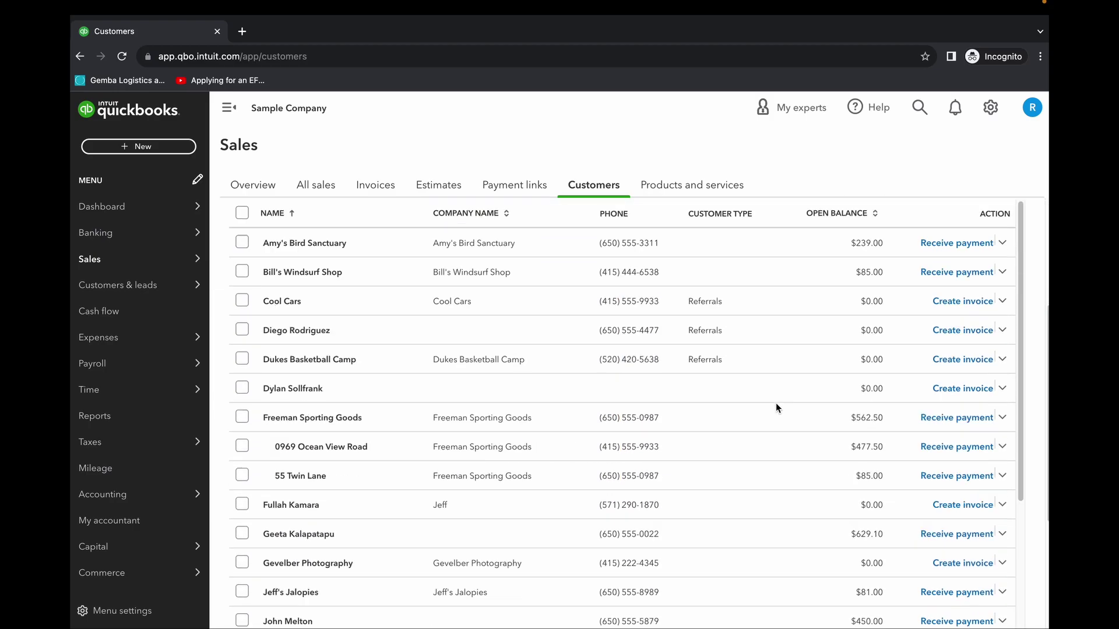
pyautogui.scroll(-3, 682, 397)
pyautogui.scroll(3, 687, 400)
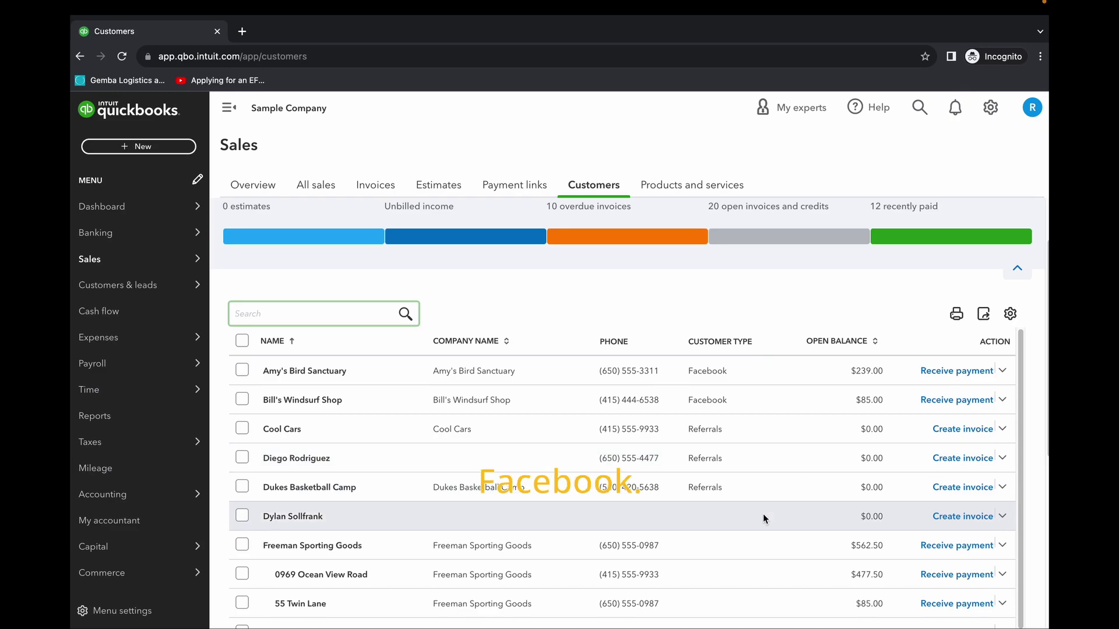
pyautogui.scroll(2, 758, 443)
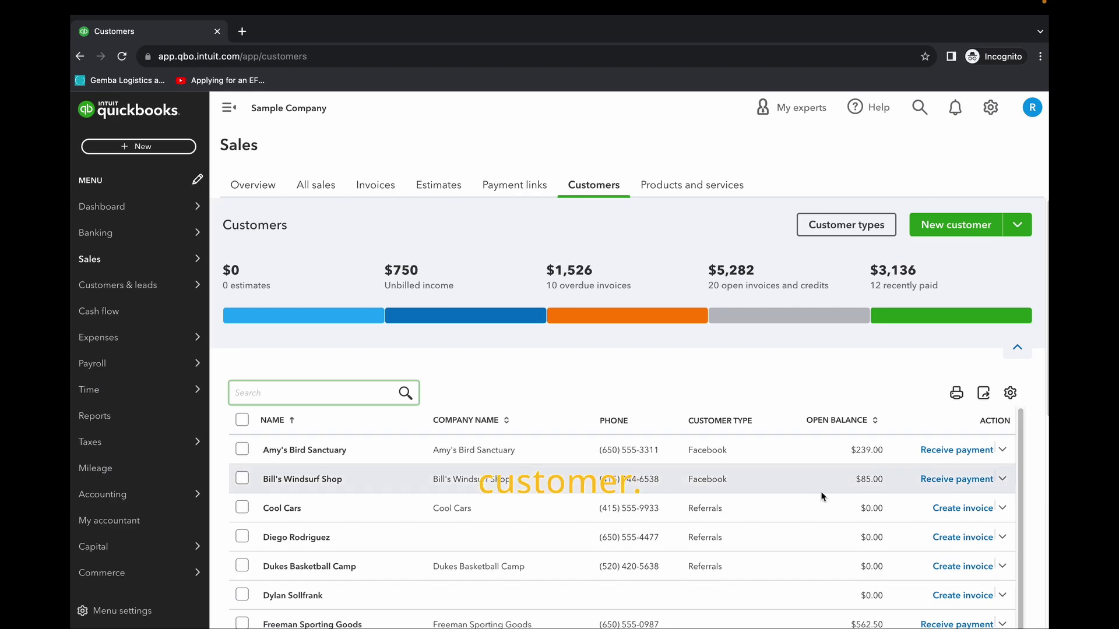
# Step: Look over the actions available for Amy's Bird Sanctuary without choosing one
pyautogui.click(1002, 451)
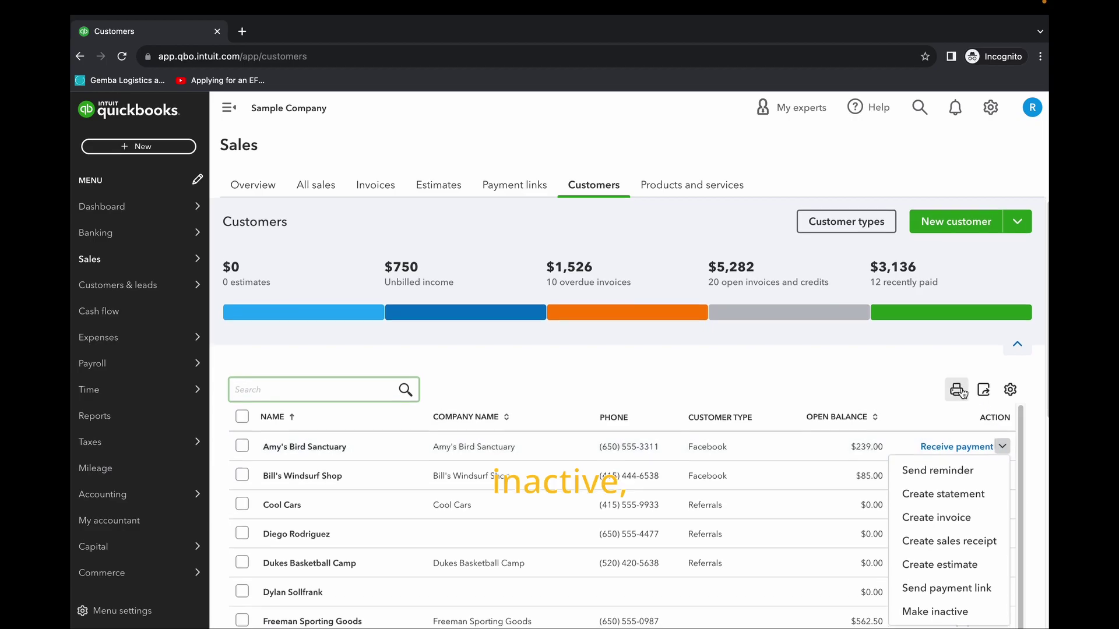
pyautogui.scroll(-2, 980, 443)
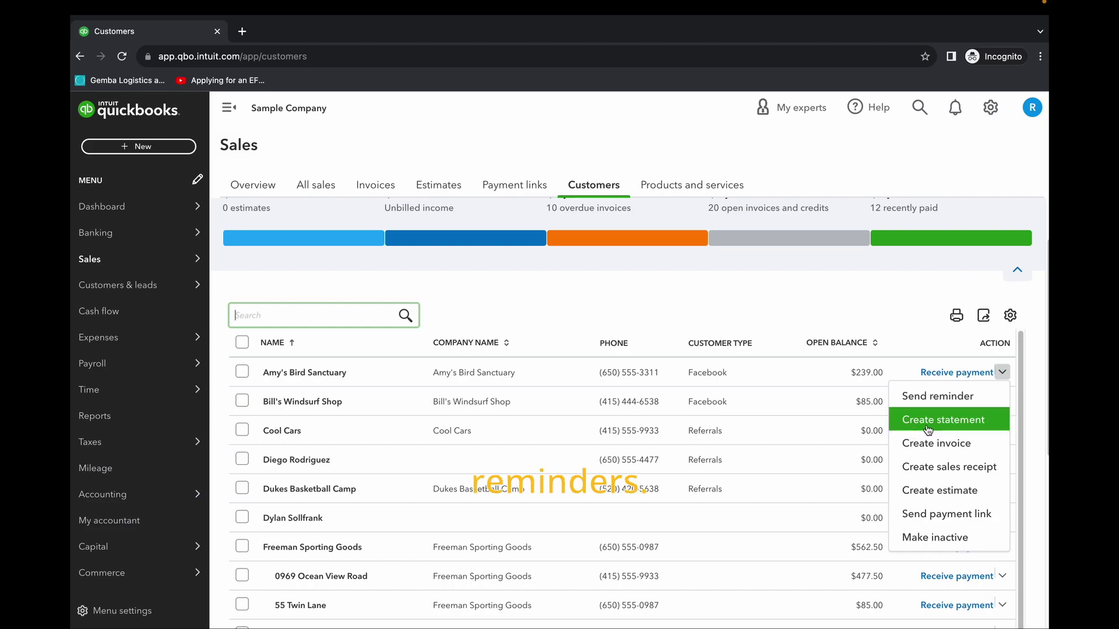
pyautogui.scroll(2, 692, 383)
pyautogui.click(783, 383)
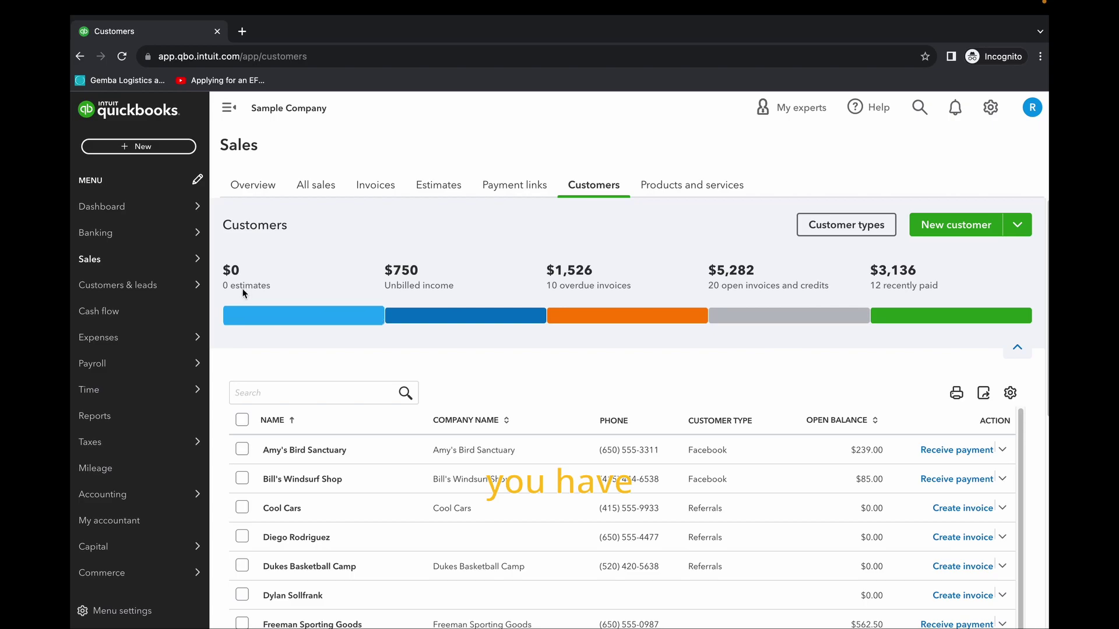
# Step: Filter the customer list by estimates, and switch the filter to unbilled income
pyautogui.click(303, 317)
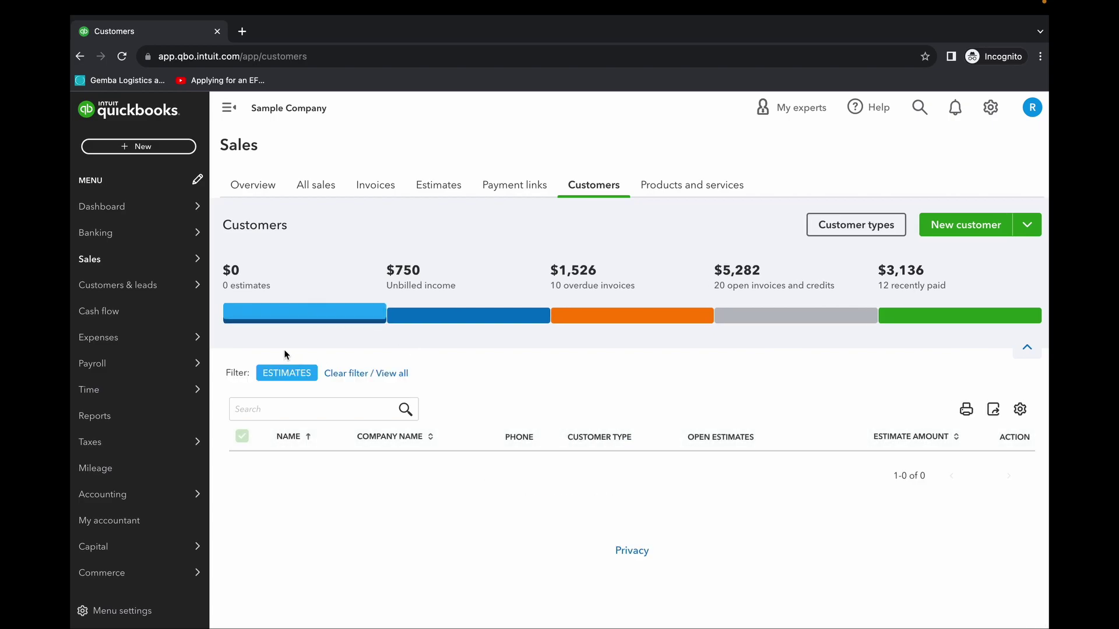
pyautogui.click(449, 315)
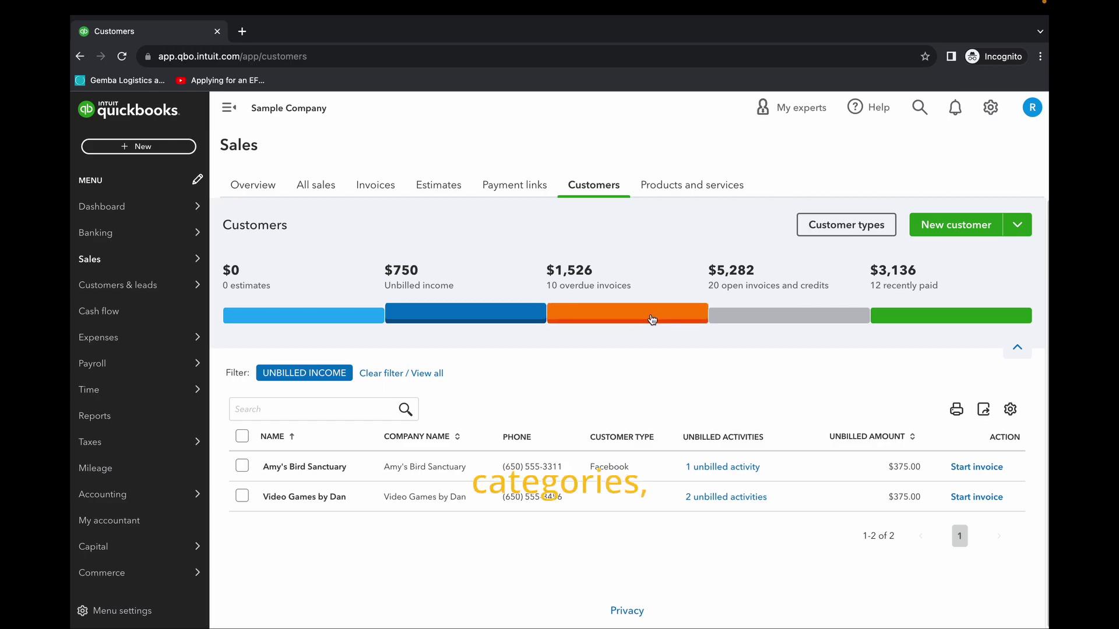
# Step: Filter the customer list by overdue invoices and review the pending invoices and overdue balances
pyautogui.click(612, 317)
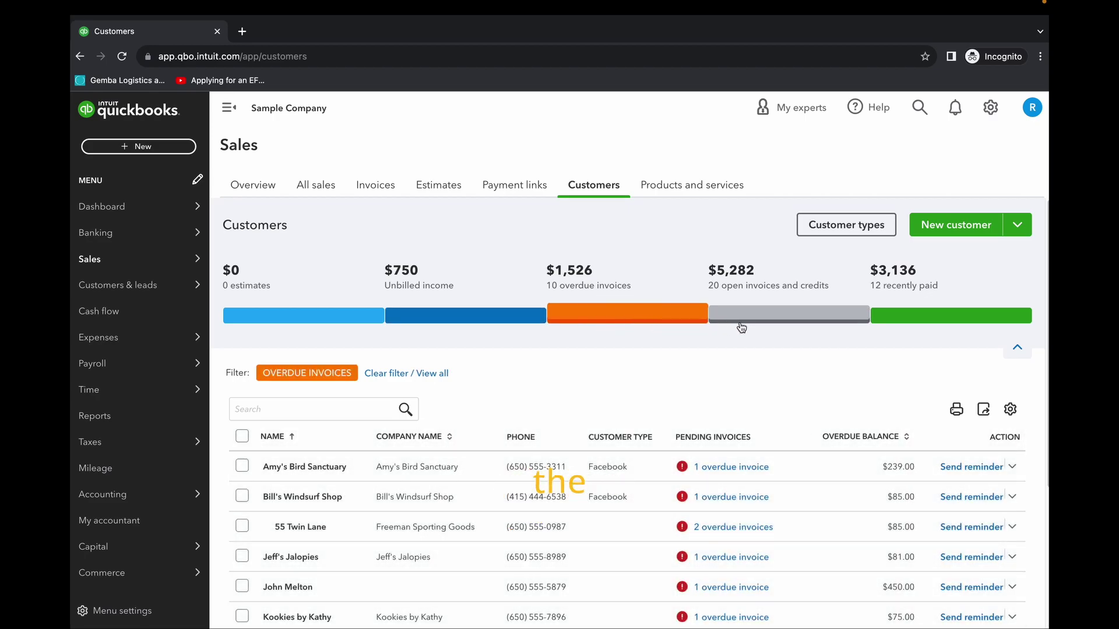
pyautogui.scroll(-1, 641, 333)
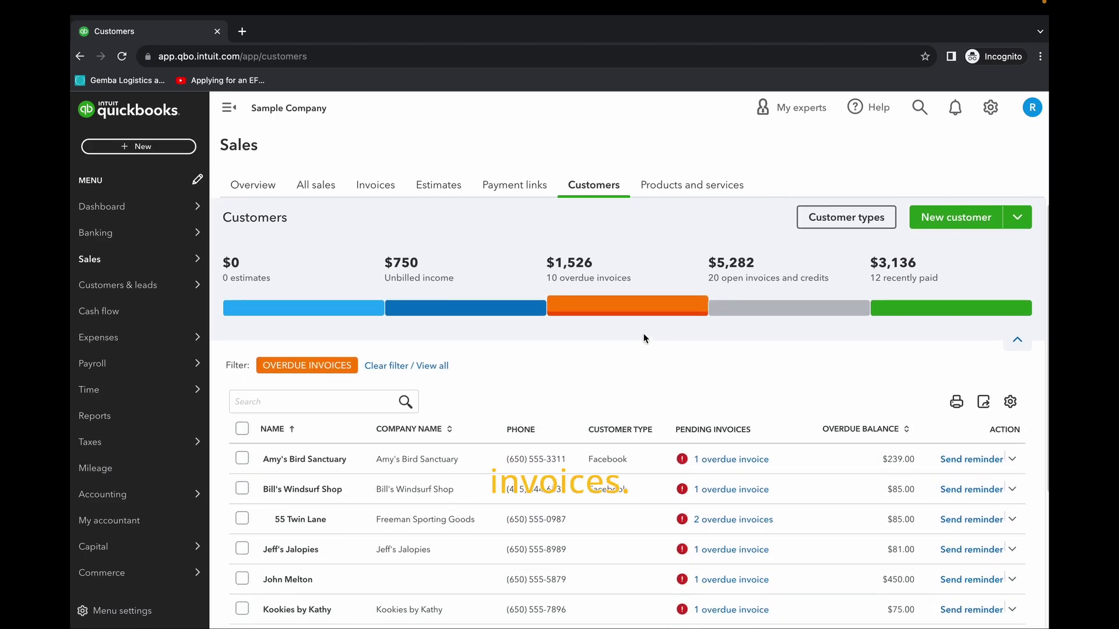
pyautogui.scroll(-3, 646, 335)
pyautogui.scroll(2, 638, 331)
pyautogui.scroll(-1, 634, 333)
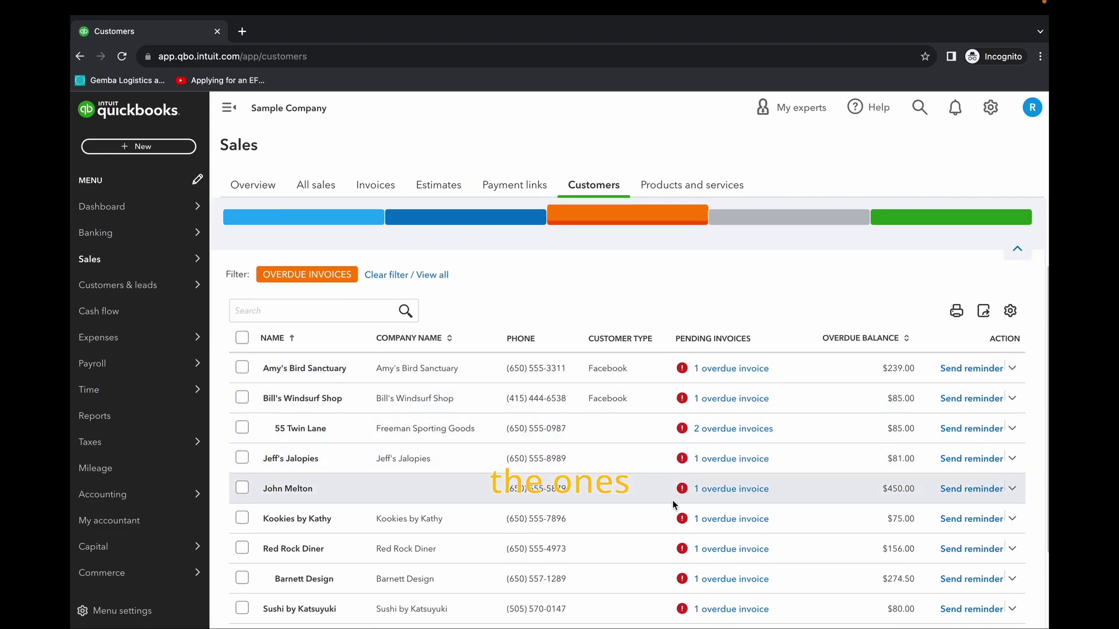
pyautogui.scroll(-3, 711, 497)
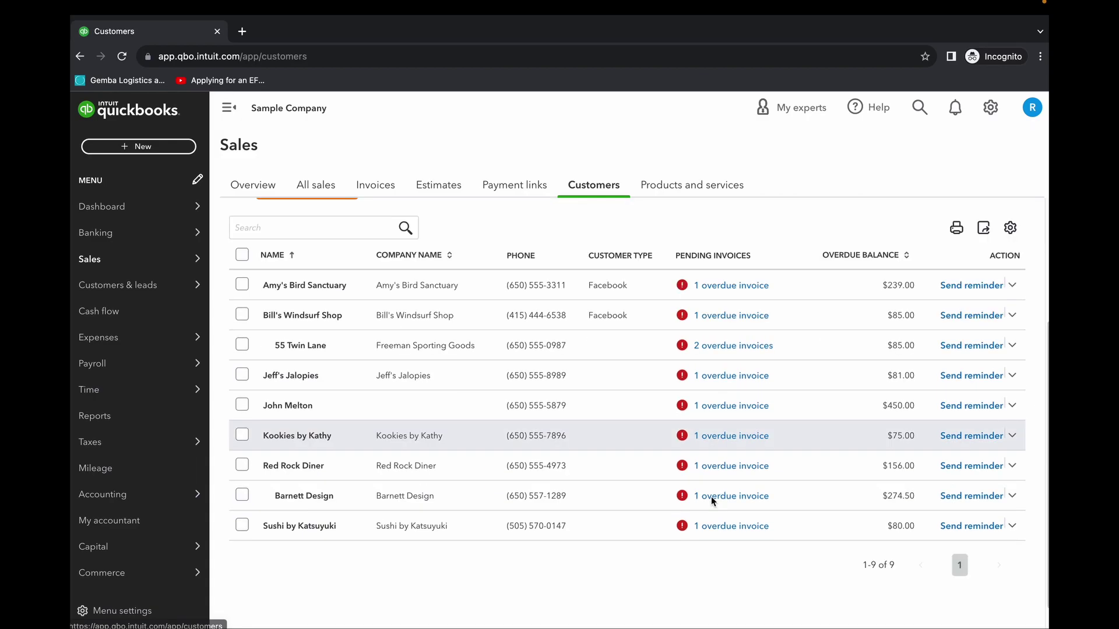
pyautogui.scroll(2, 716, 505)
pyautogui.scroll(1, 716, 505)
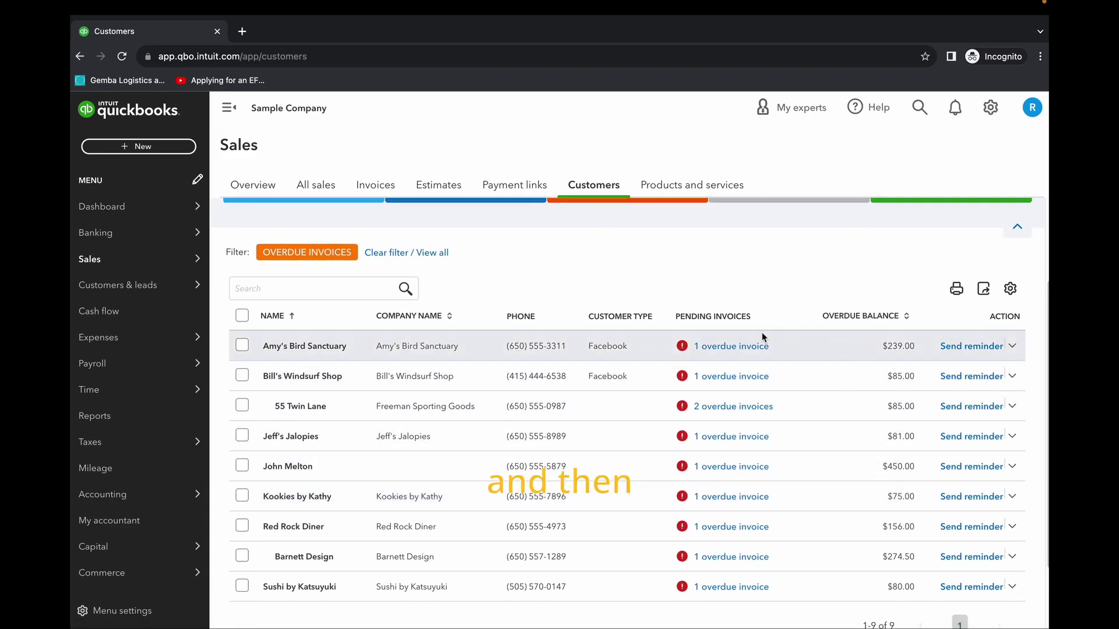
pyautogui.scroll(2, 859, 349)
pyautogui.scroll(2, 806, 378)
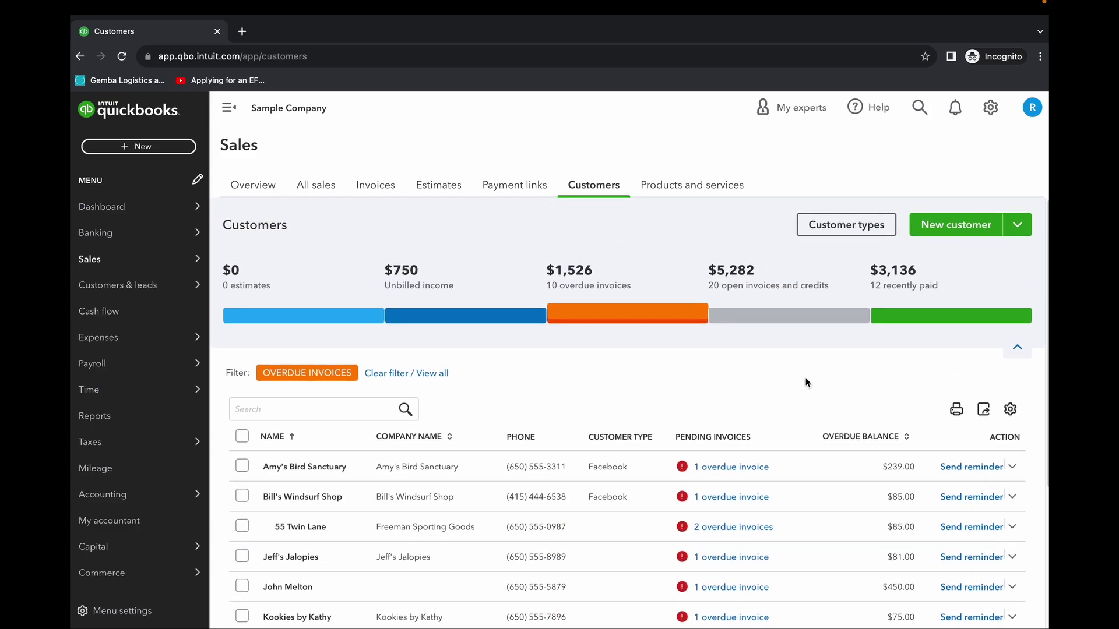
# Step: Filter the customer list by open invoices and credits and look through the matching customers
pyautogui.click(797, 315)
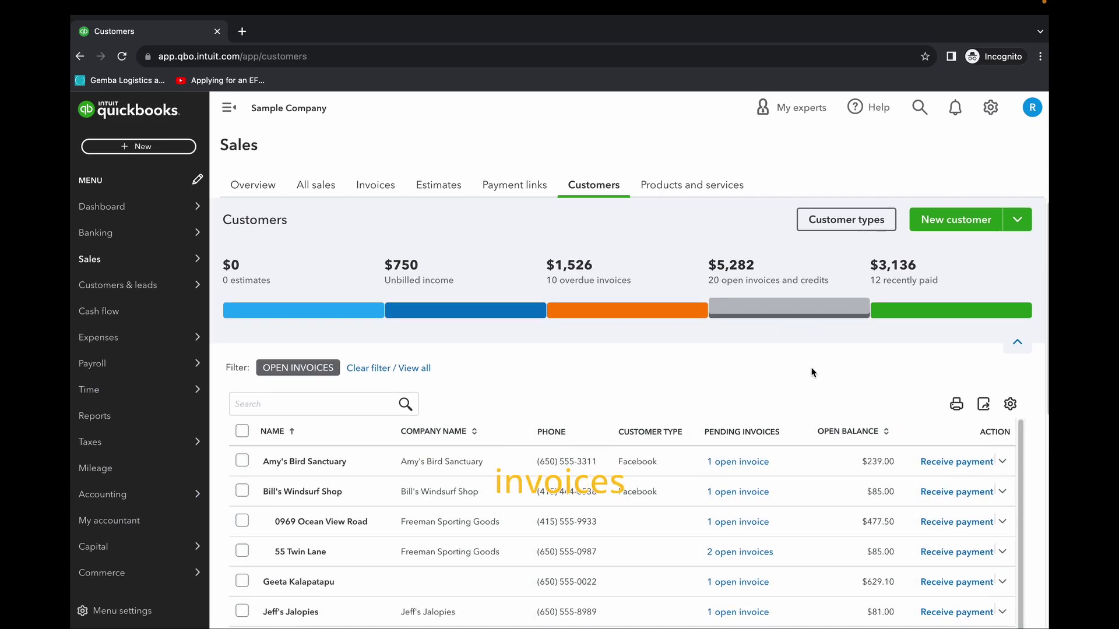
pyautogui.scroll(-3, 775, 359)
pyautogui.scroll(-2, 781, 361)
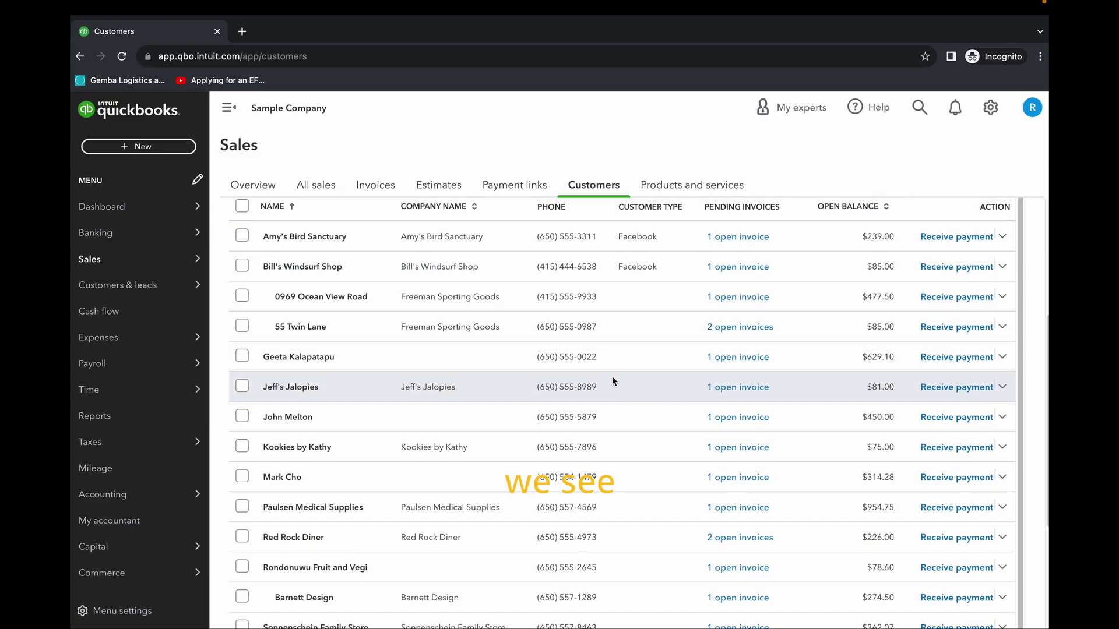
# Step: Finish reviewing the customers with open invoices, and filter the customer list by recently paid
pyautogui.scroll(-3, 617, 373)
pyautogui.scroll(5, 619, 370)
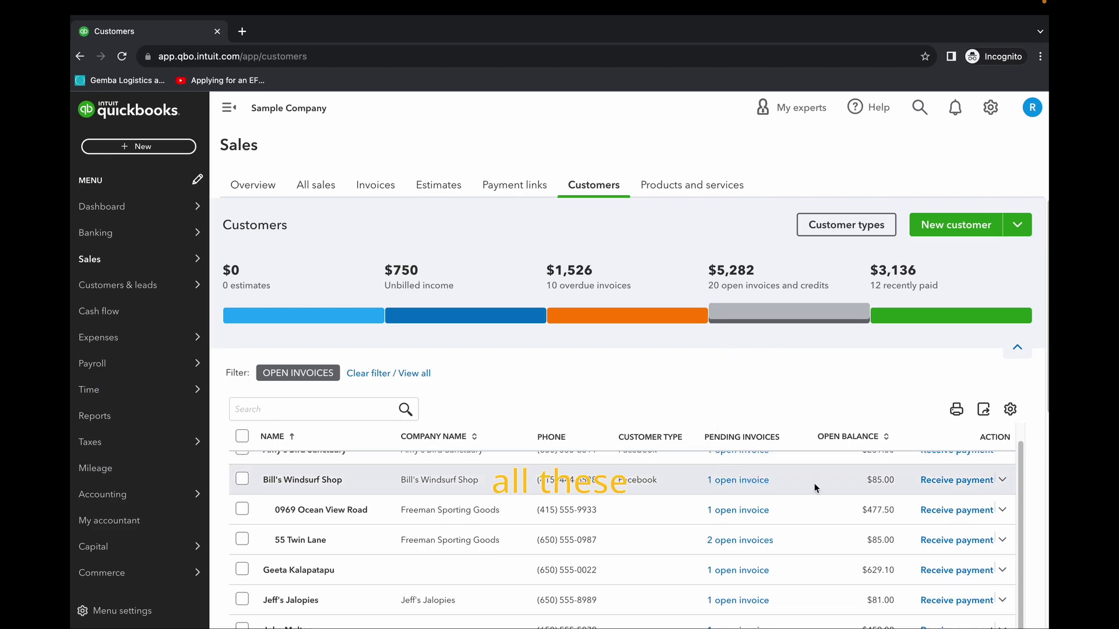
pyautogui.scroll(1, 811, 484)
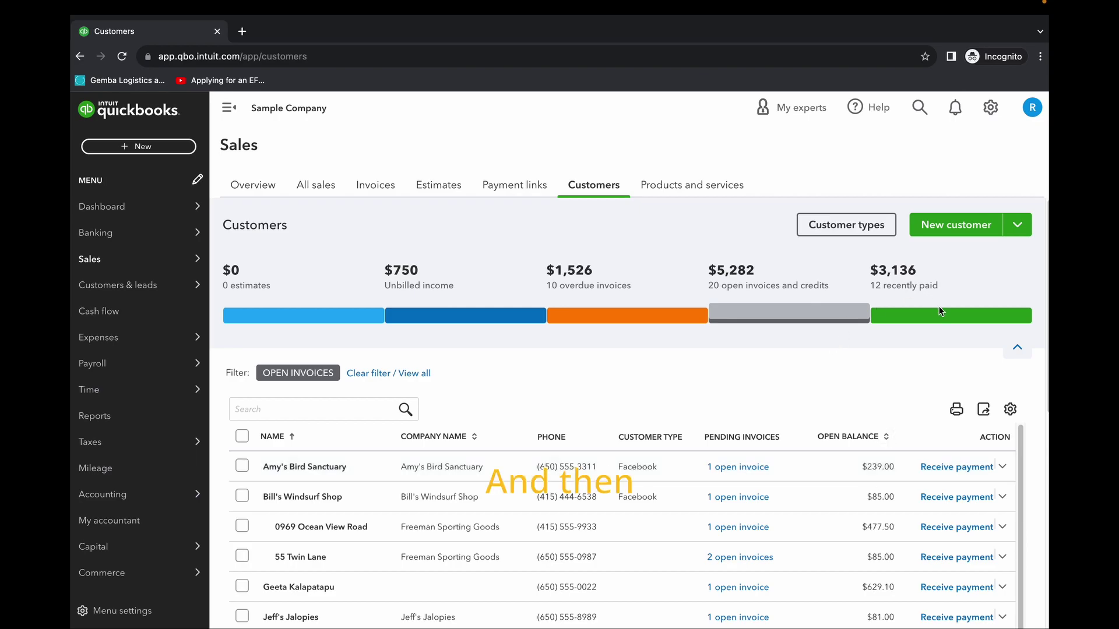
pyautogui.click(959, 317)
pyautogui.scroll(-3, 782, 352)
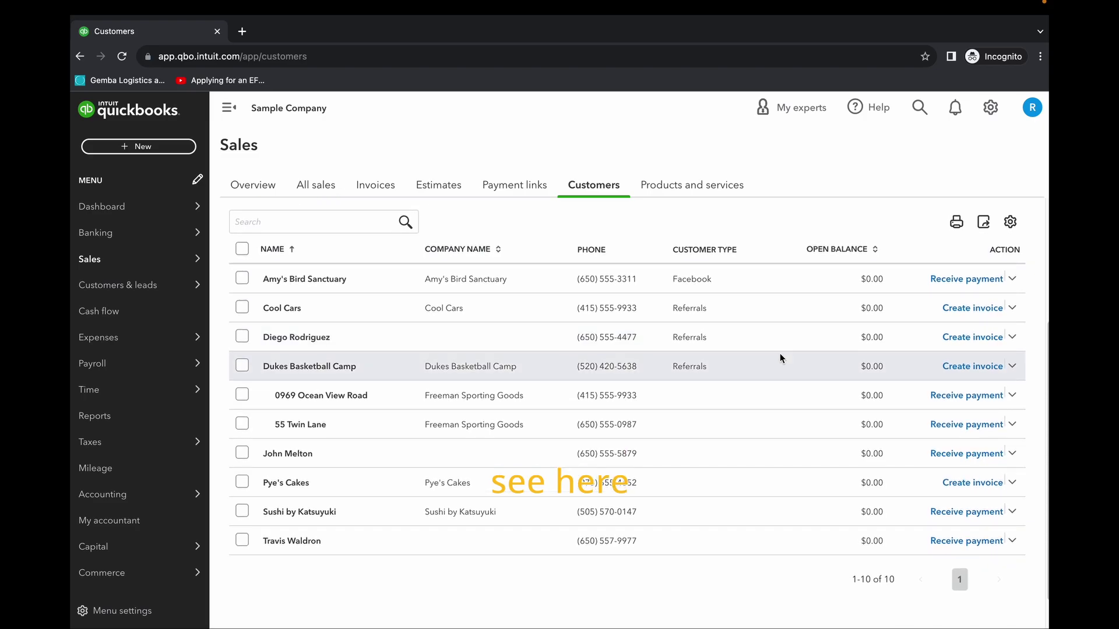
pyautogui.scroll(3, 744, 379)
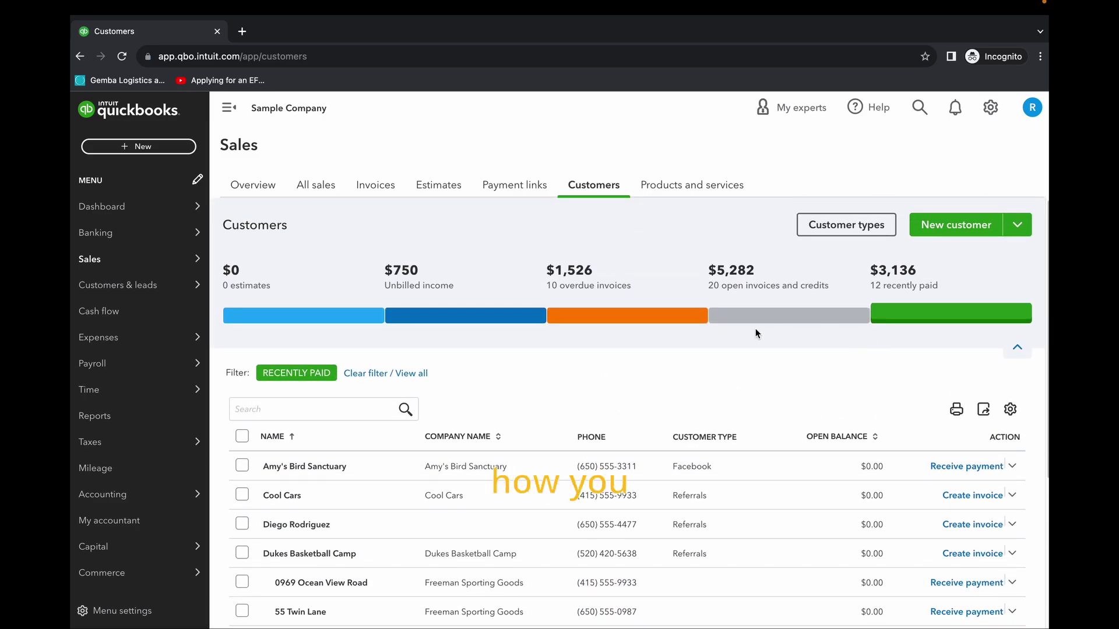
# Step: Search the reports for "sales by" and open the Sales by Customer Type Detail report
pyautogui.click(159, 419)
pyautogui.scroll(-4, 529, 422)
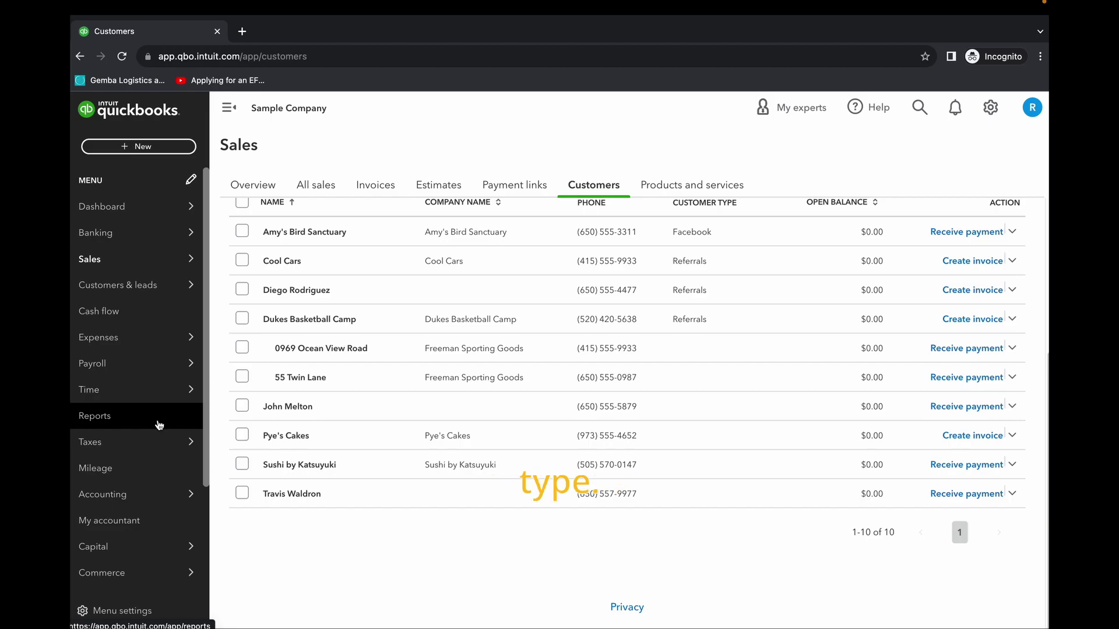
pyautogui.click(158, 418)
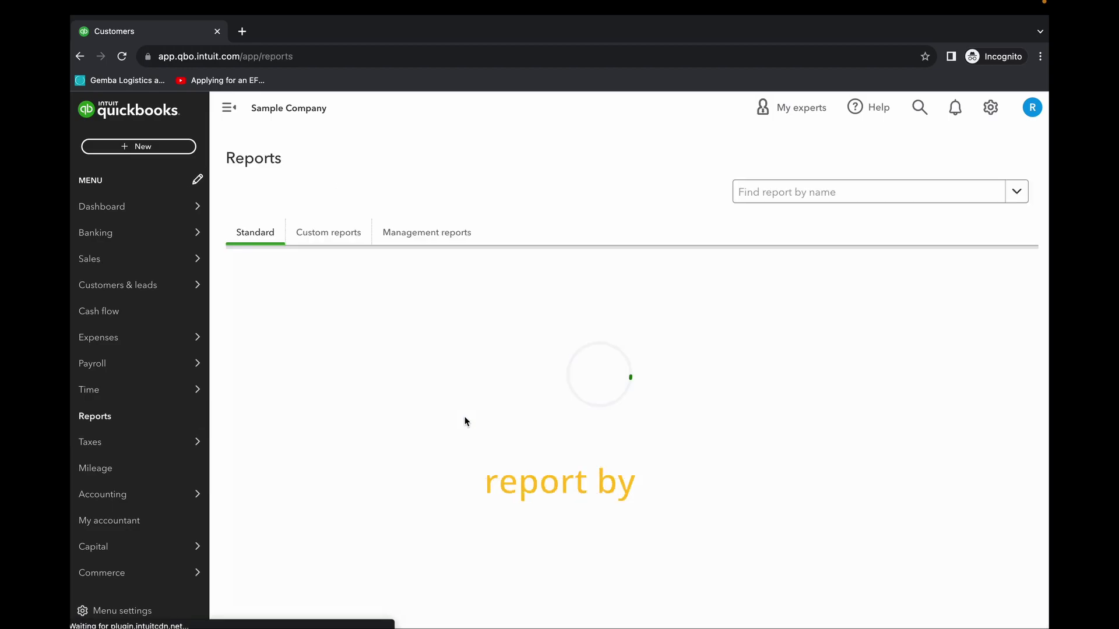
pyautogui.click(886, 196)
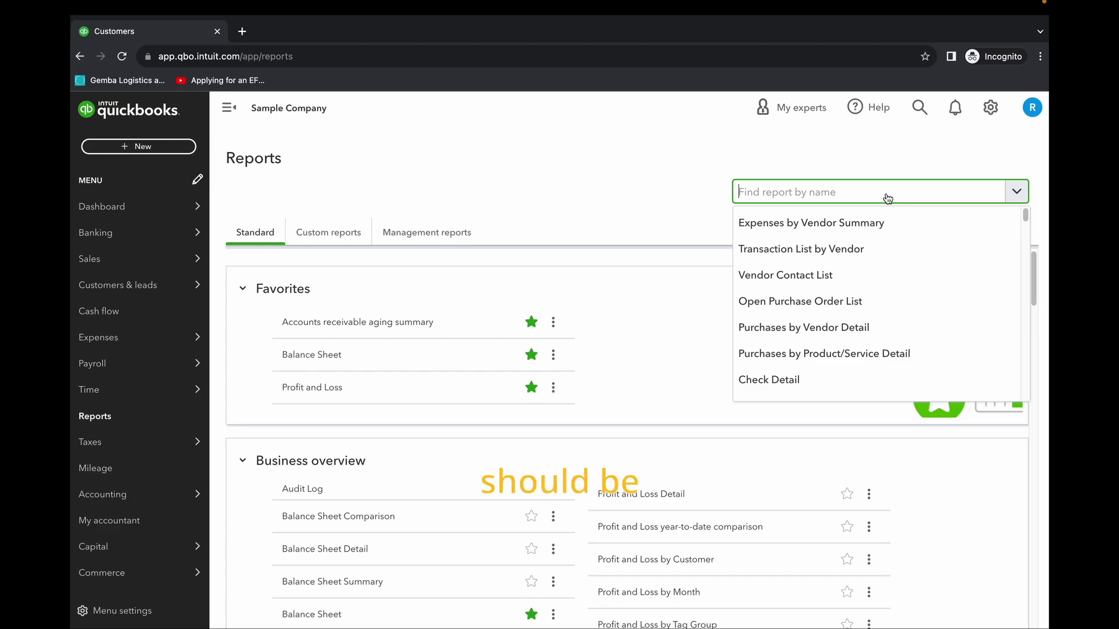
pyautogui.write('sales by')
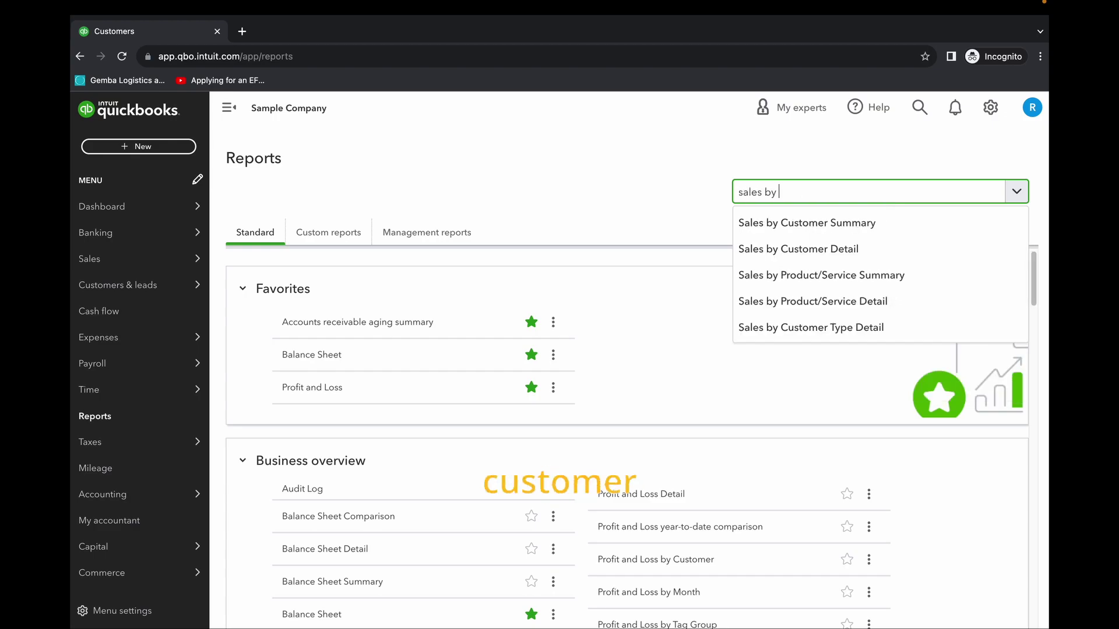
pyautogui.click(856, 332)
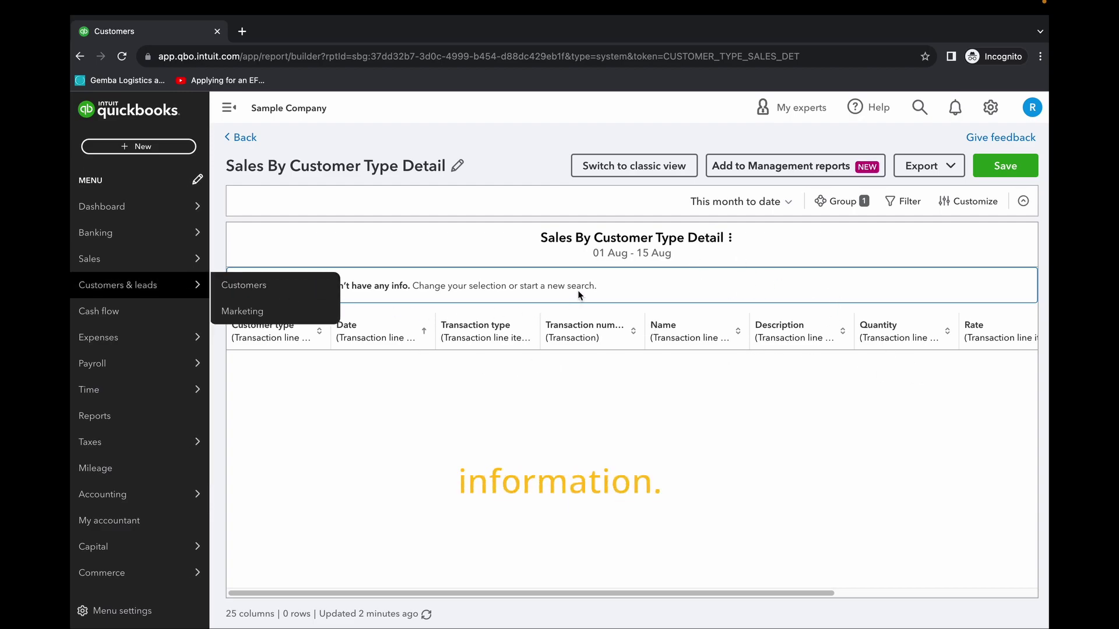
# Step: Set the report period to custom dates from 01/01/2023 to 08/15/2023 and save the report
pyautogui.click(788, 203)
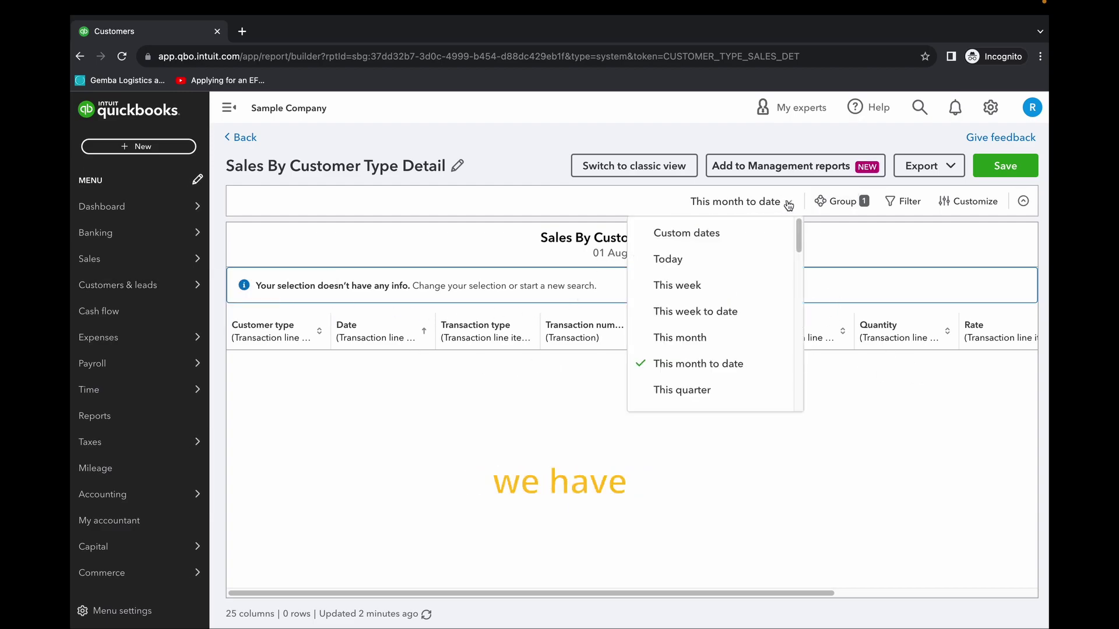
pyautogui.click(735, 239)
pyautogui.click(681, 200)
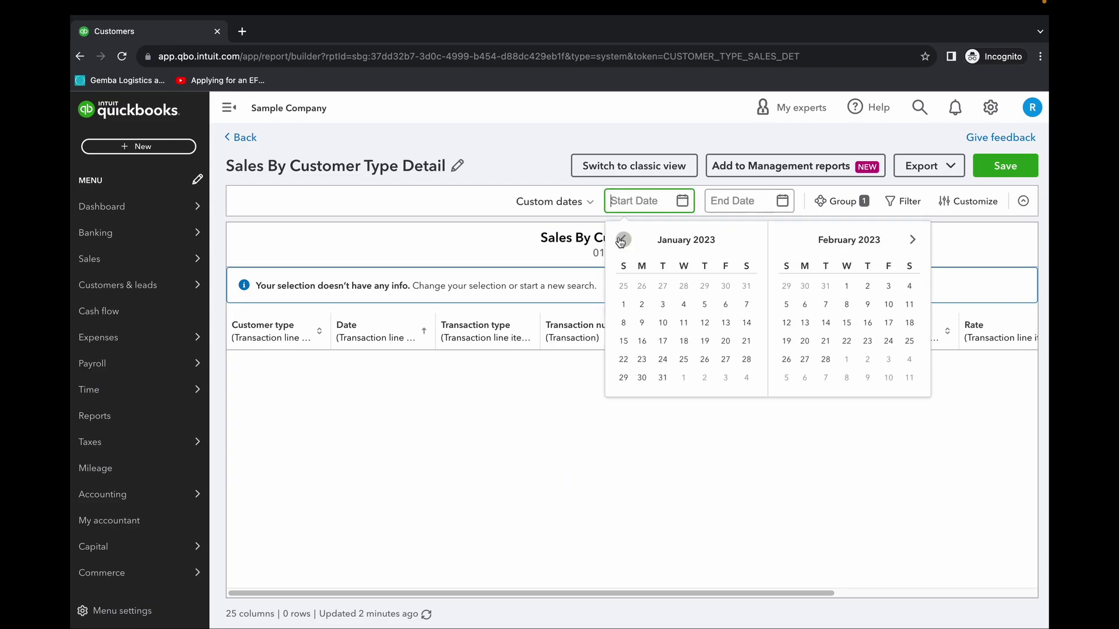
pyautogui.click(623, 304)
pyautogui.click(782, 201)
pyautogui.click(764, 325)
pyautogui.click(1010, 168)
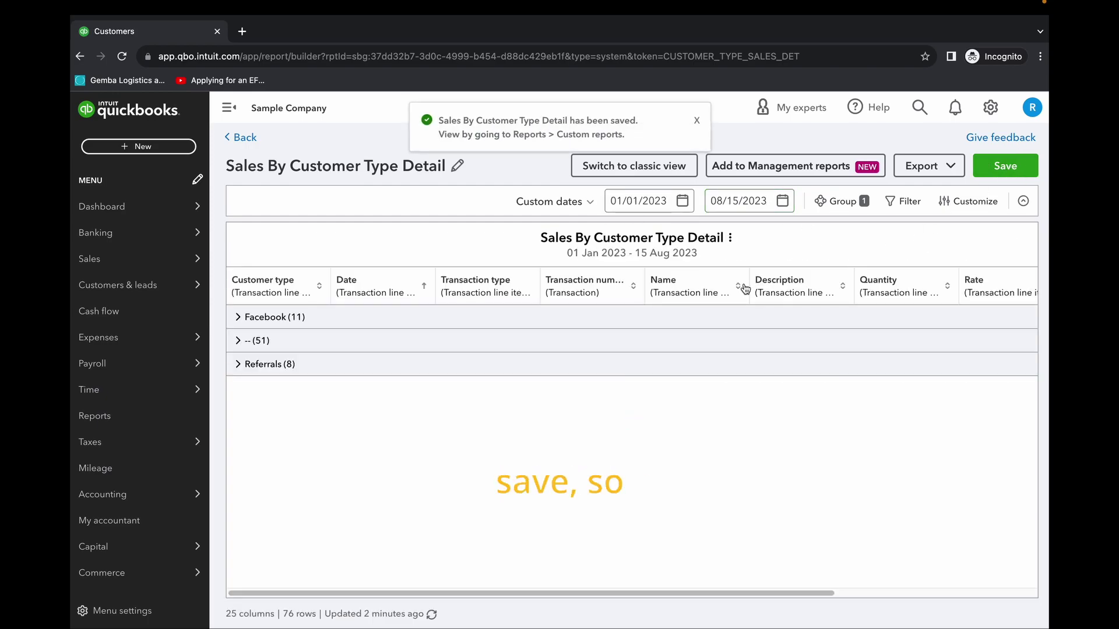
# Step: Look through the transactions in the Facebook group and expand the group without a customer type
pyautogui.scroll(-3, 613, 426)
pyautogui.scroll(3, 651, 424)
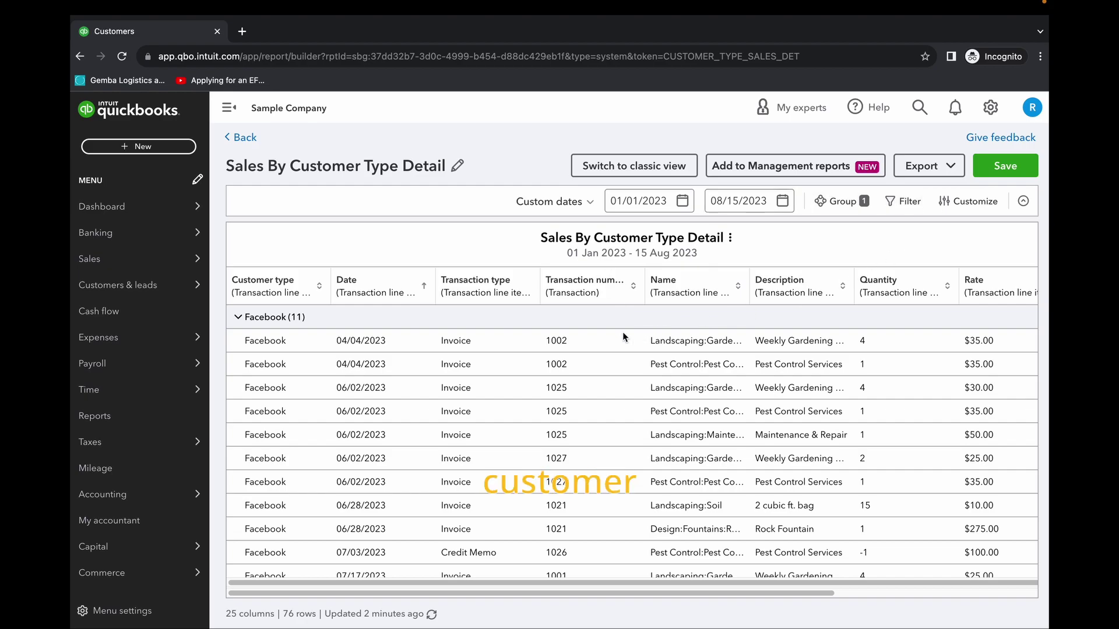
pyautogui.scroll(-2, 358, 405)
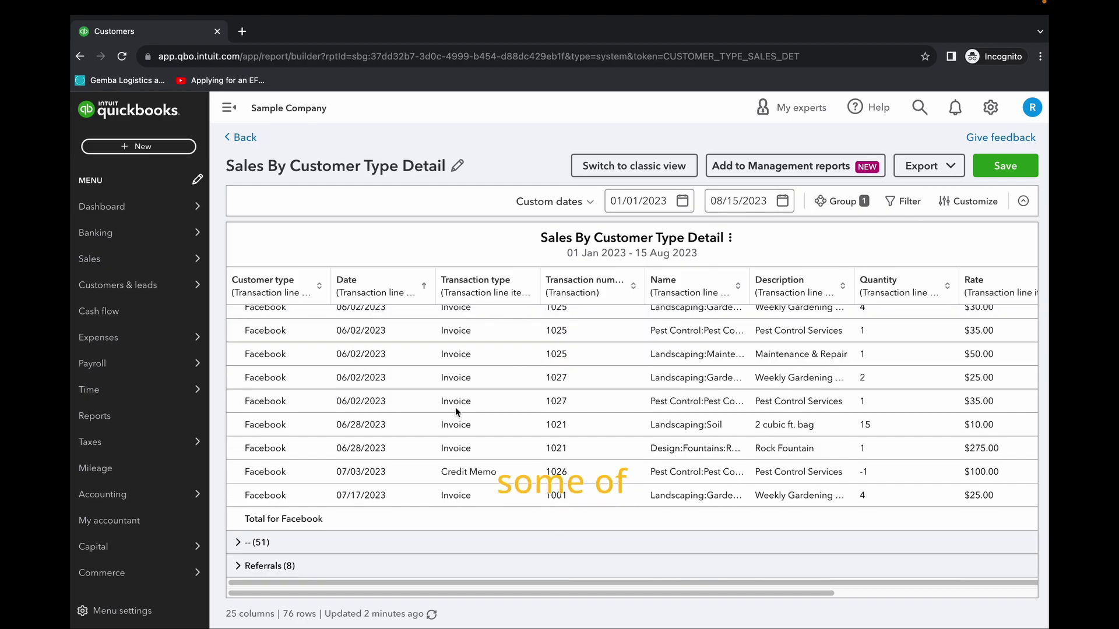
pyautogui.click(244, 543)
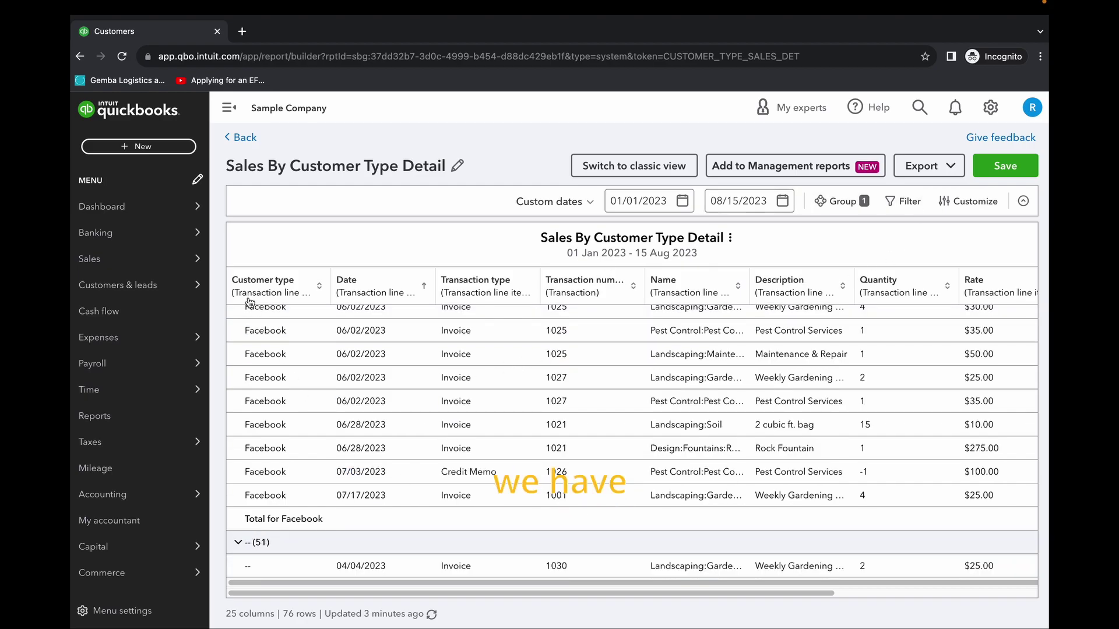
# Step: Sort the report by customer type and look through the grouped transactions
pyautogui.click(257, 295)
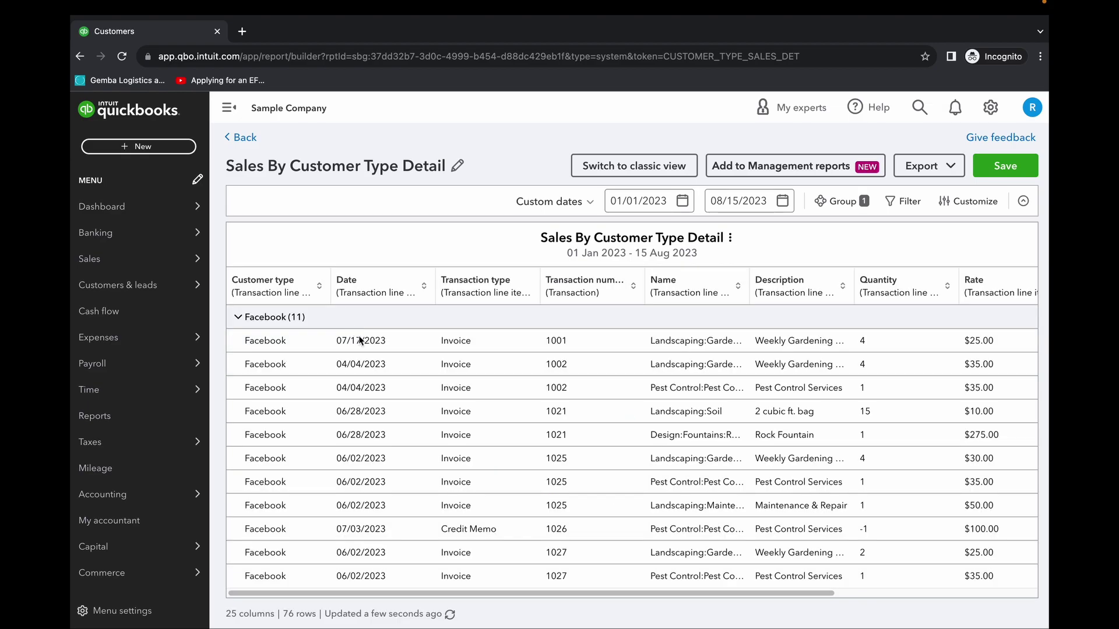
pyautogui.scroll(-3, 388, 384)
pyautogui.scroll(3, 387, 383)
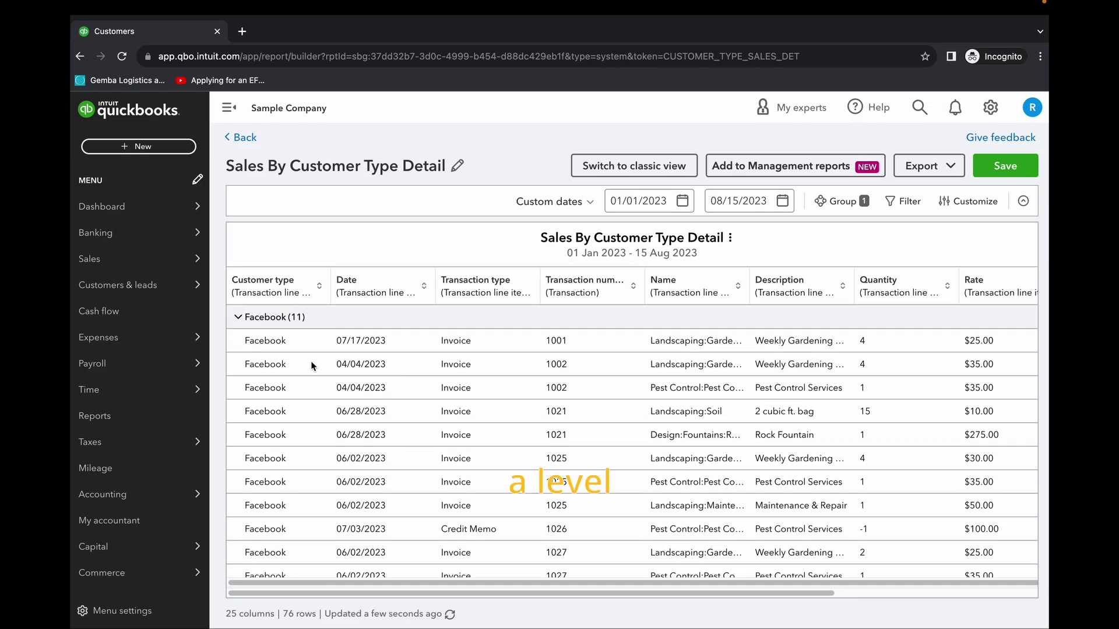
pyautogui.scroll(-1, 329, 370)
pyautogui.scroll(1, 329, 369)
# Step: Collapse the Facebook group, expand Referrals to view its transactions, and reopen Facebook to compare the two groups
pyautogui.click(239, 318)
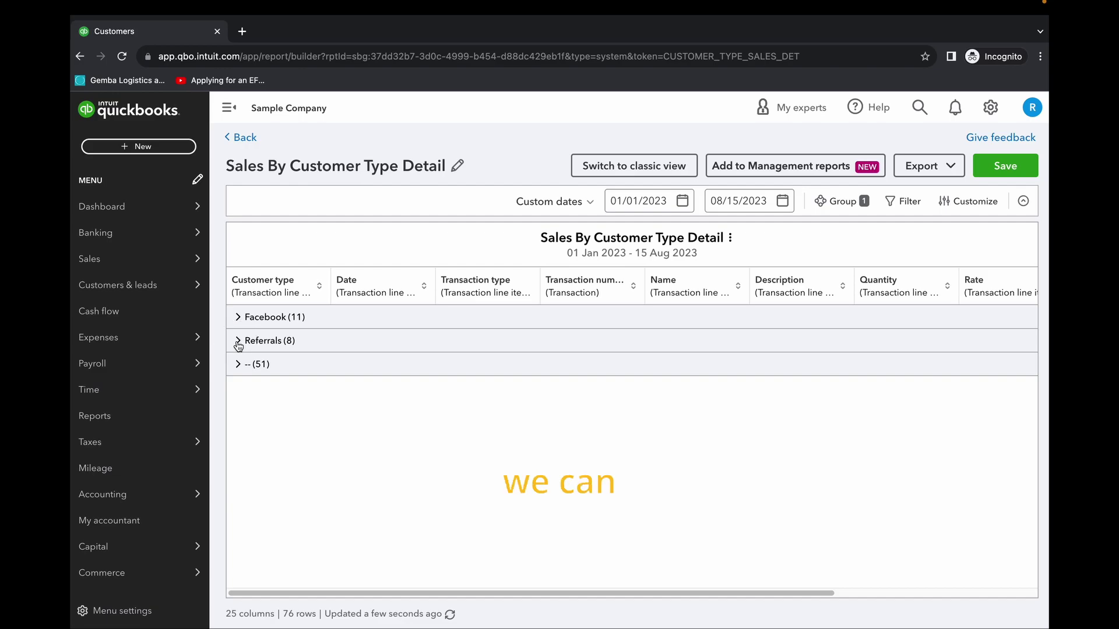
pyautogui.click(244, 343)
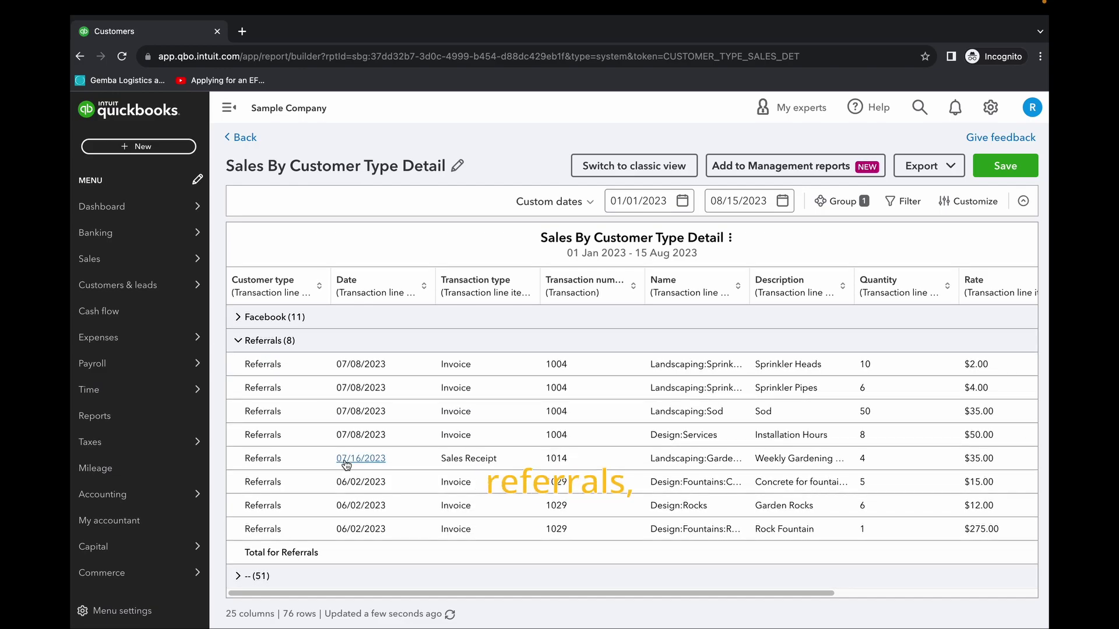
pyautogui.click(235, 326)
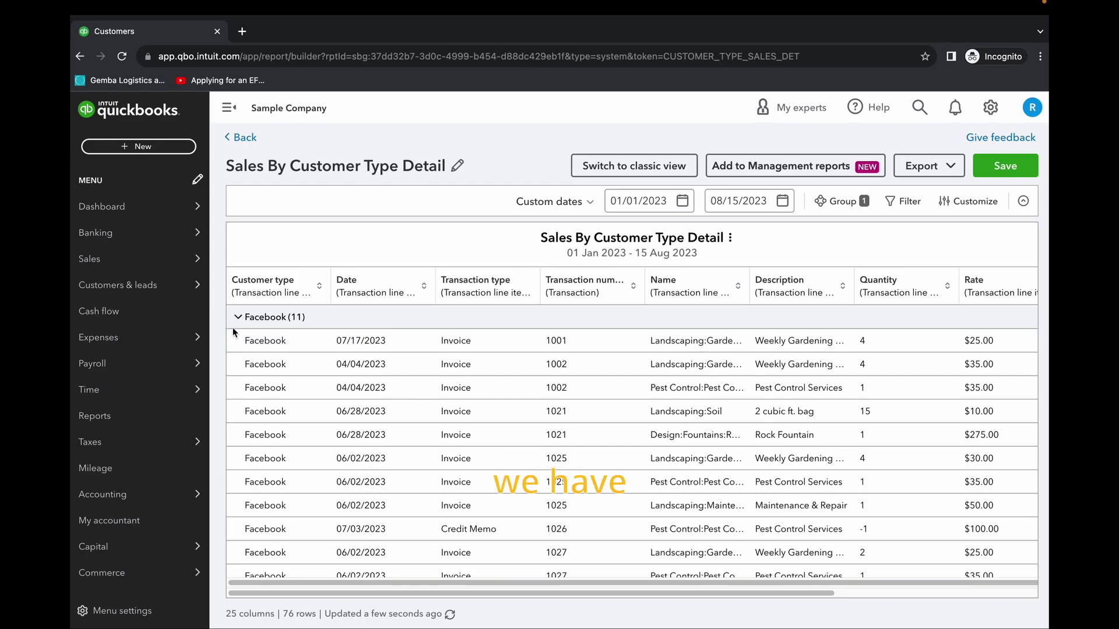
pyautogui.scroll(-3, 408, 388)
pyautogui.scroll(3, 428, 396)
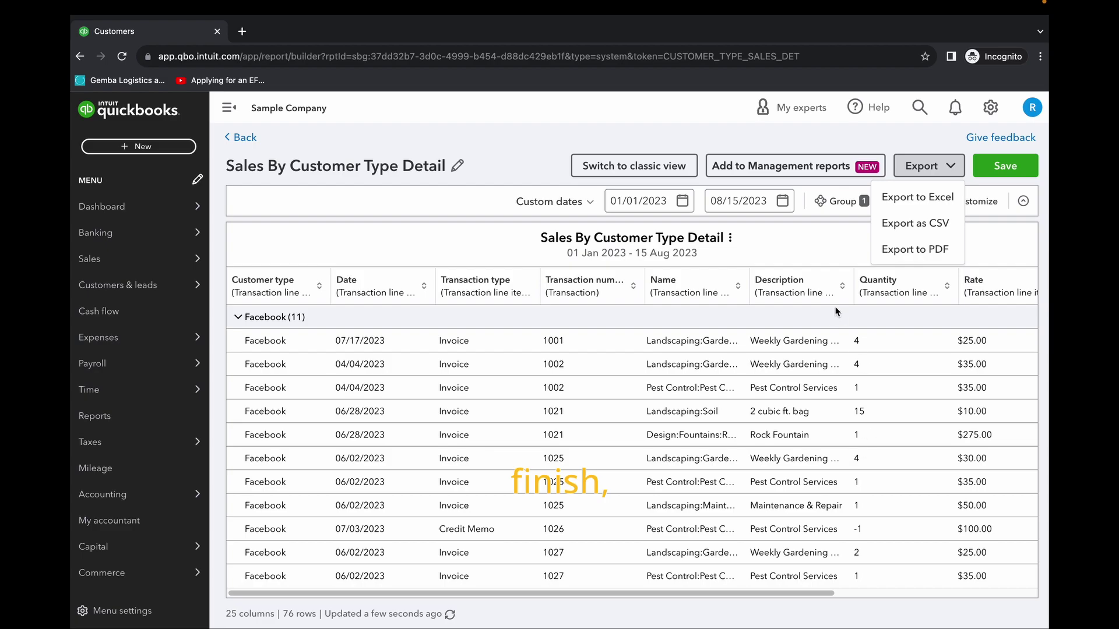
# Step: Look over the export formats offered for the report without choosing one
pyautogui.click(951, 168)
pyautogui.click(952, 170)
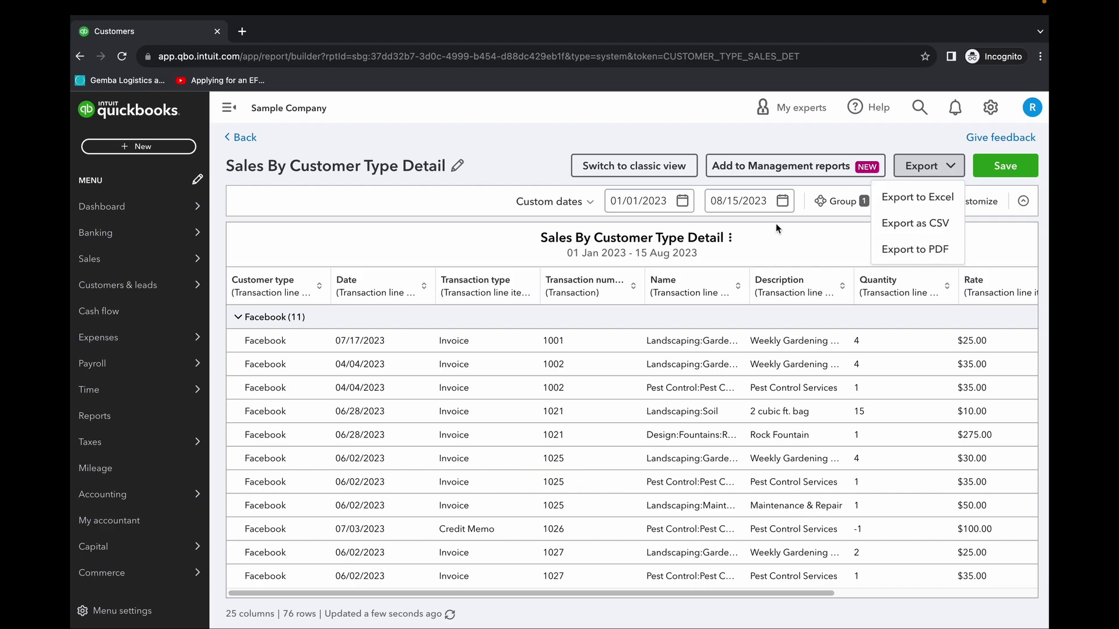
pyautogui.click(796, 230)
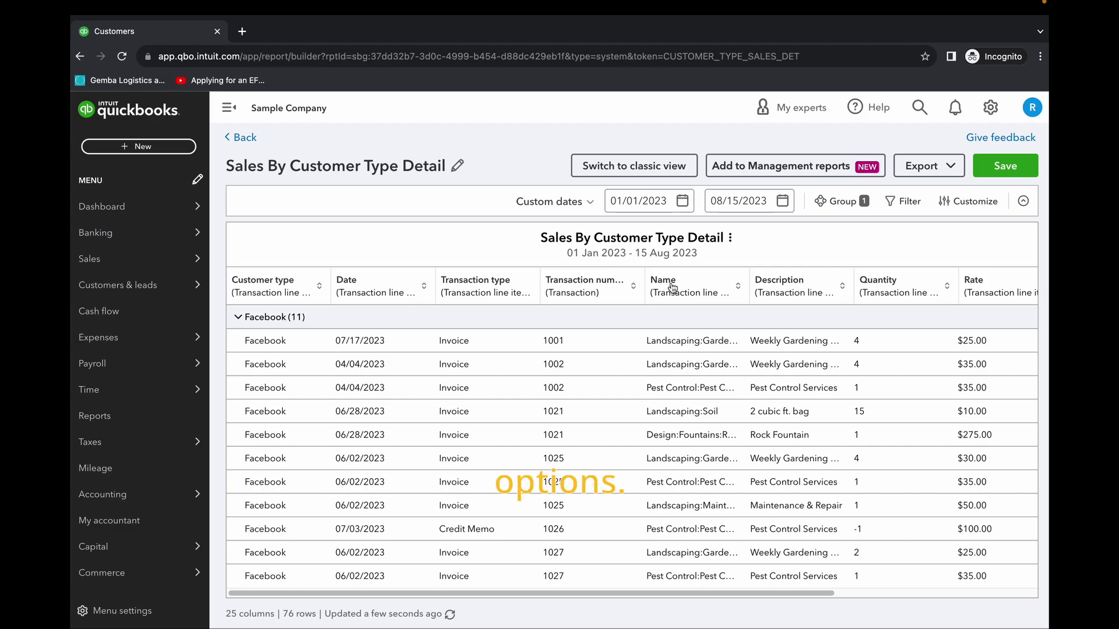
# Step: Look over the report's transactions once more and collapse the Facebook and Referrals groups
pyautogui.scroll(-5, 764, 335)
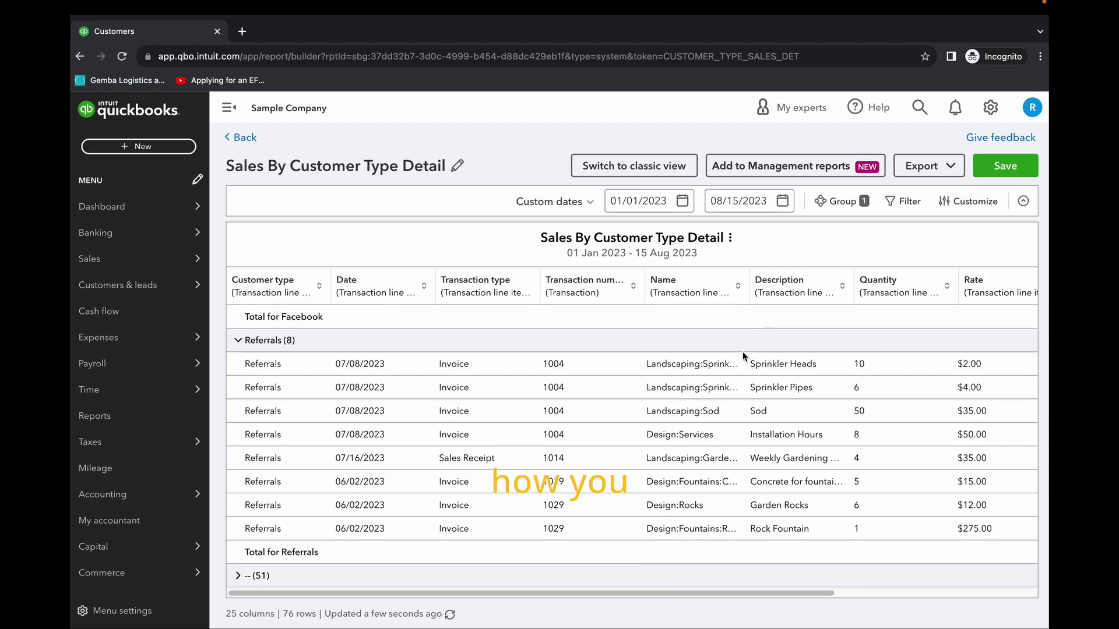
pyautogui.scroll(5, 742, 351)
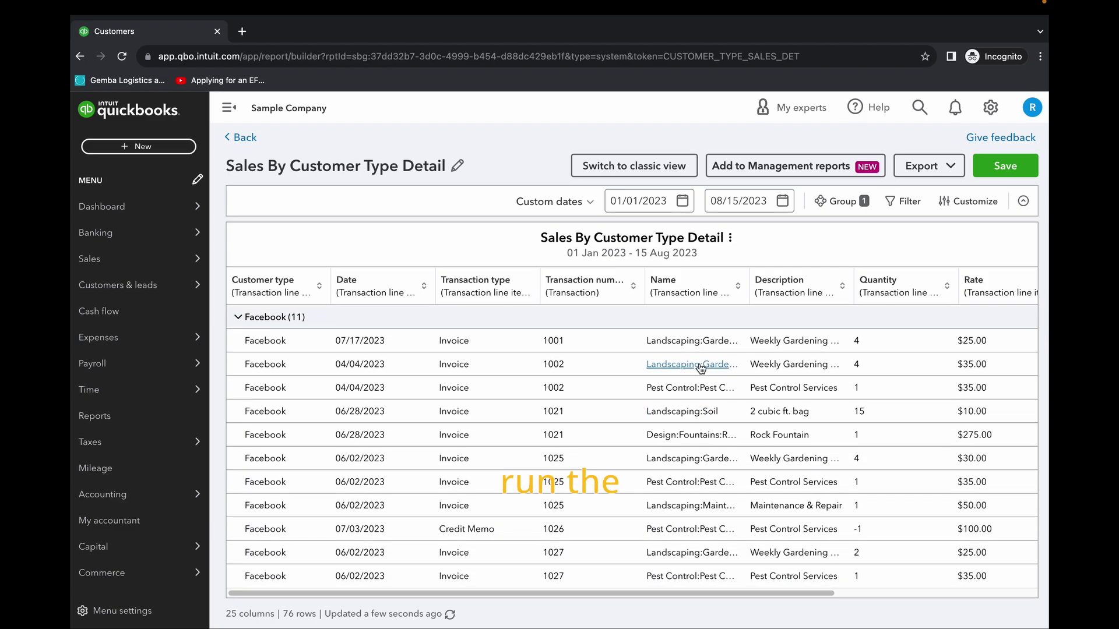
pyautogui.click(241, 319)
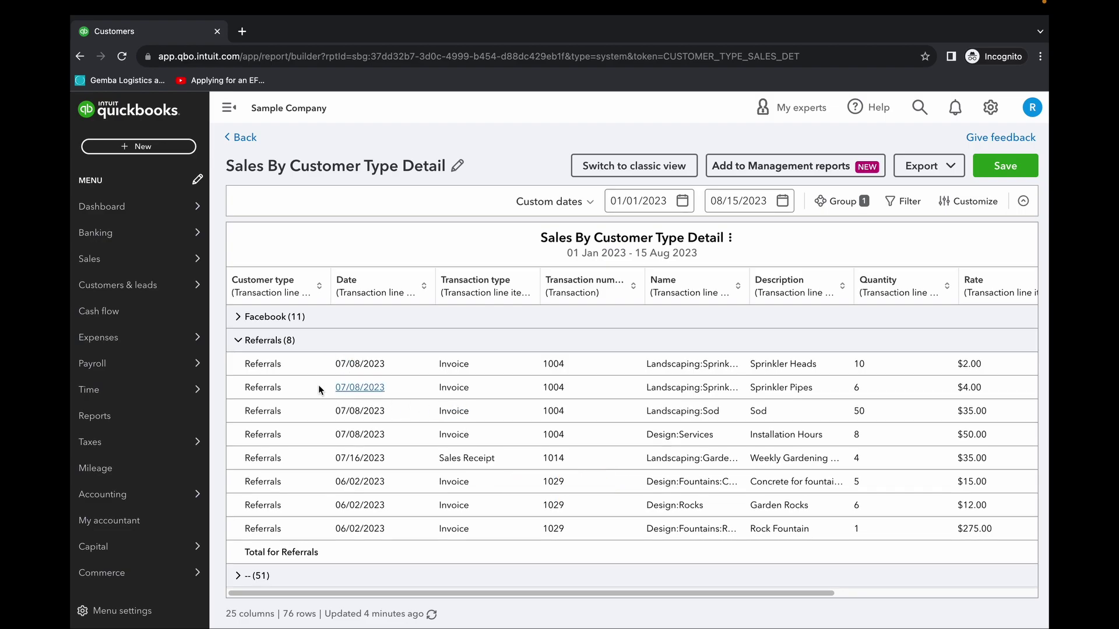
pyautogui.click(239, 341)
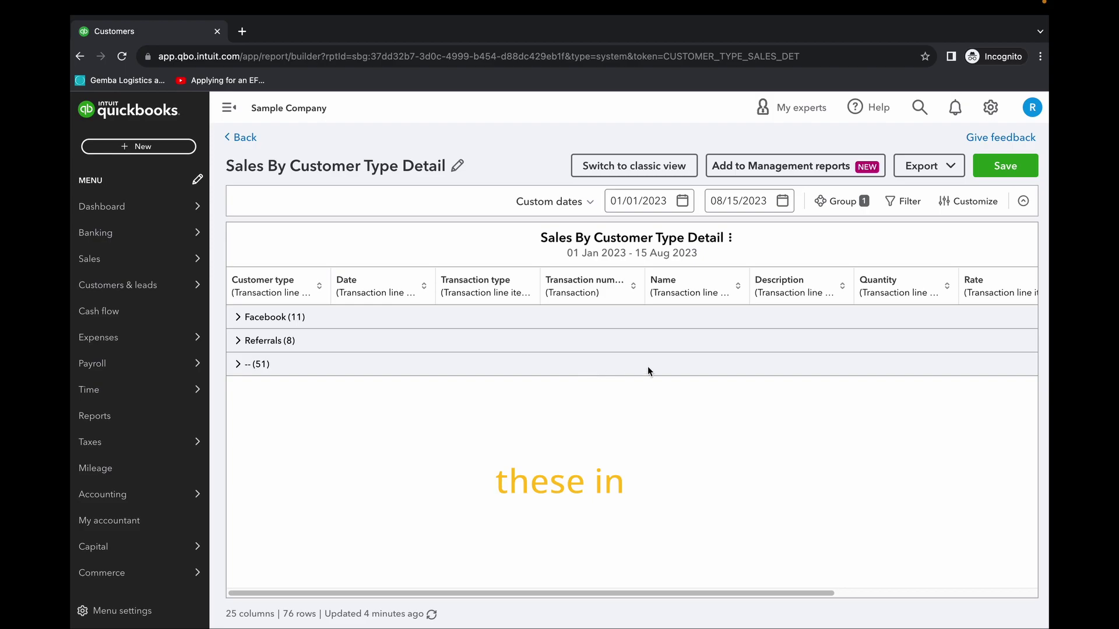